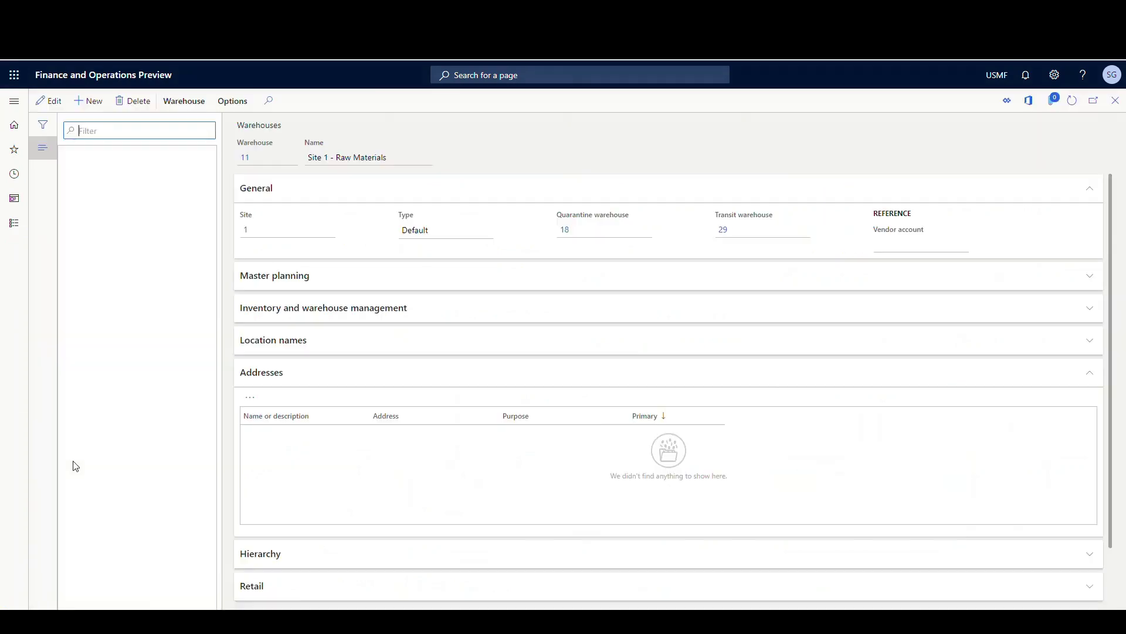
- Open the record of warehouse 24, Site 2 - Warehouse Management, to check its address
scroll(93, 375, "down", 9)
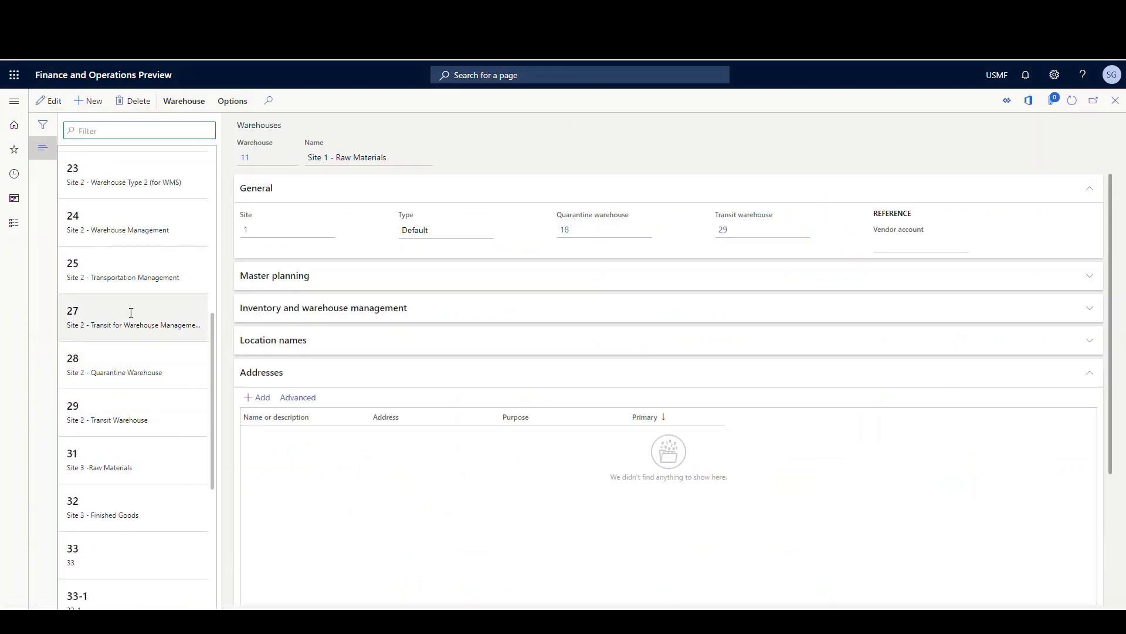
left_click(130, 237)
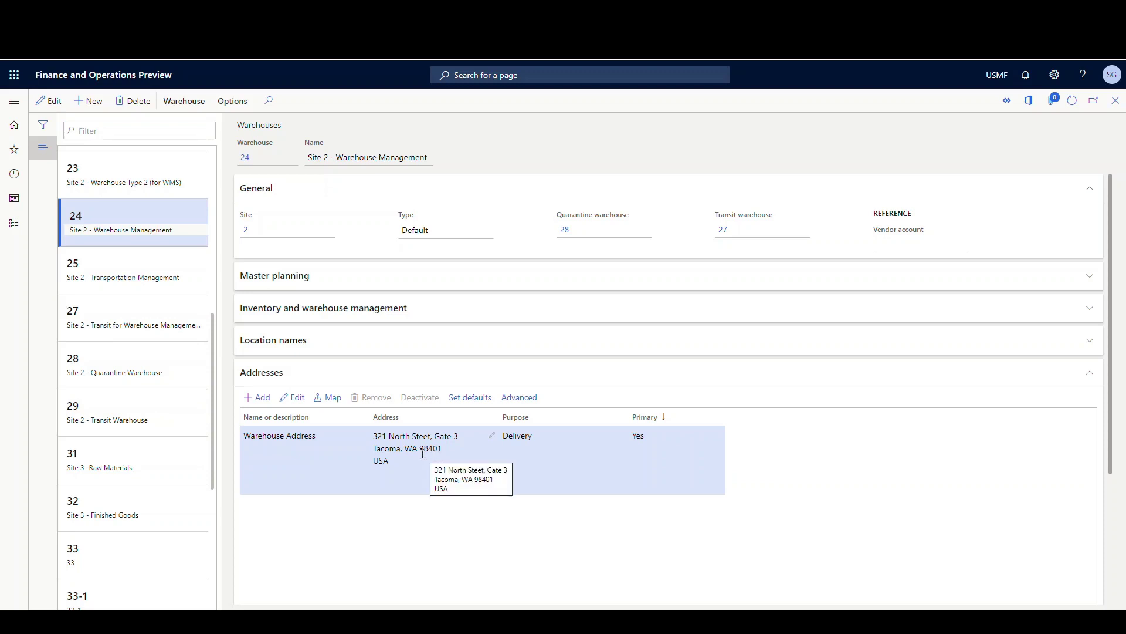
- Open the Cave Wholesales record from all customers in Accounts receivable and examine its addresses
left_click(14, 102)
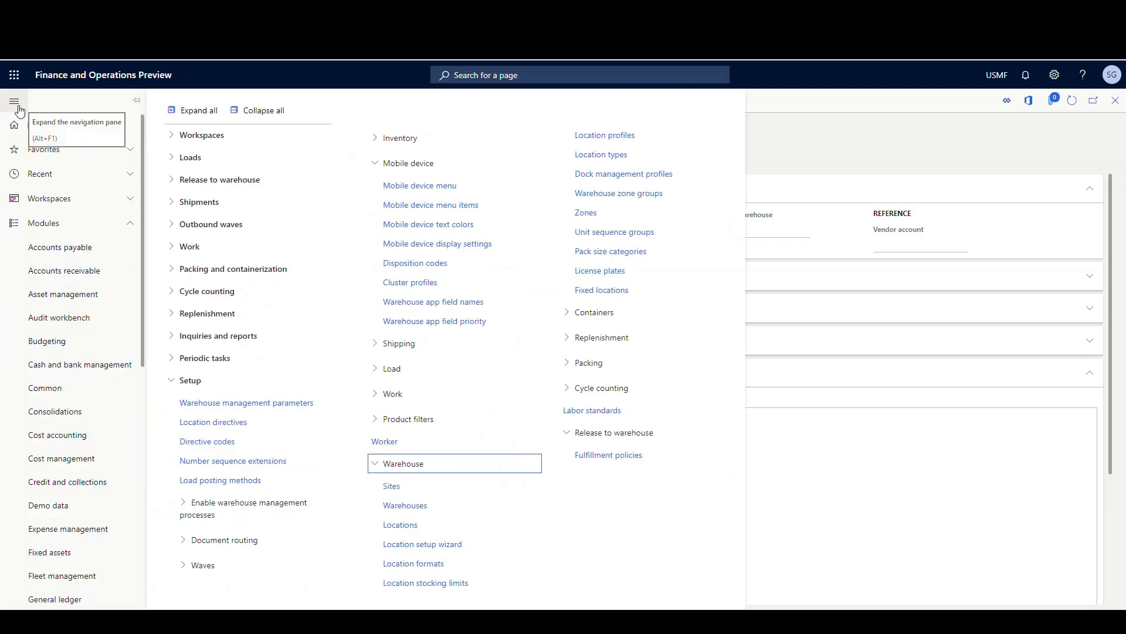
left_click(81, 281)
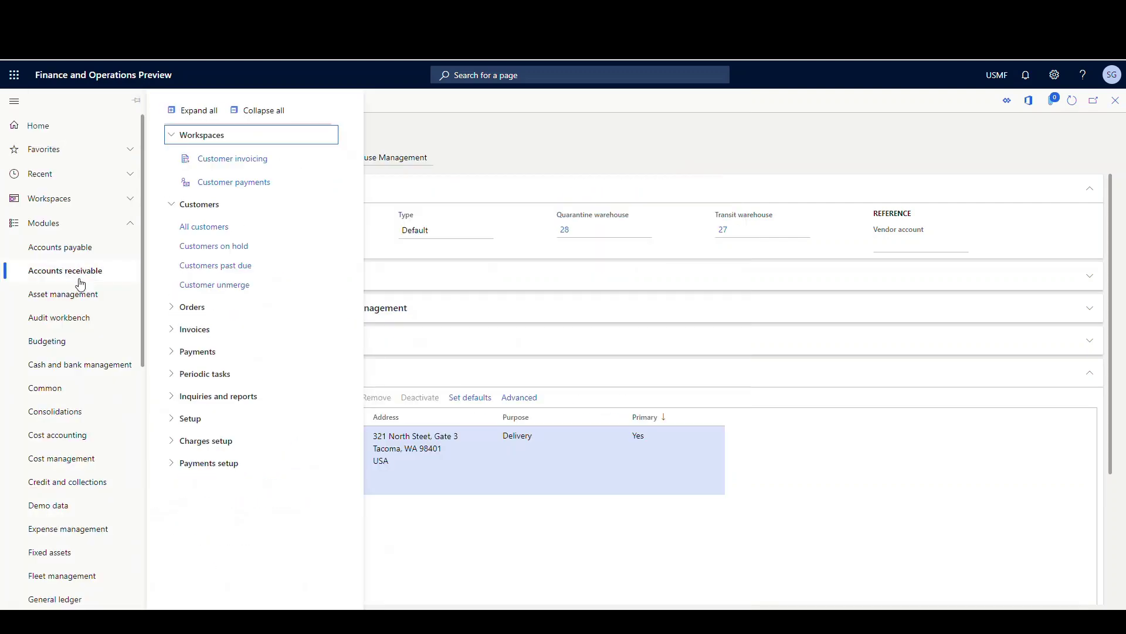
left_click(202, 226)
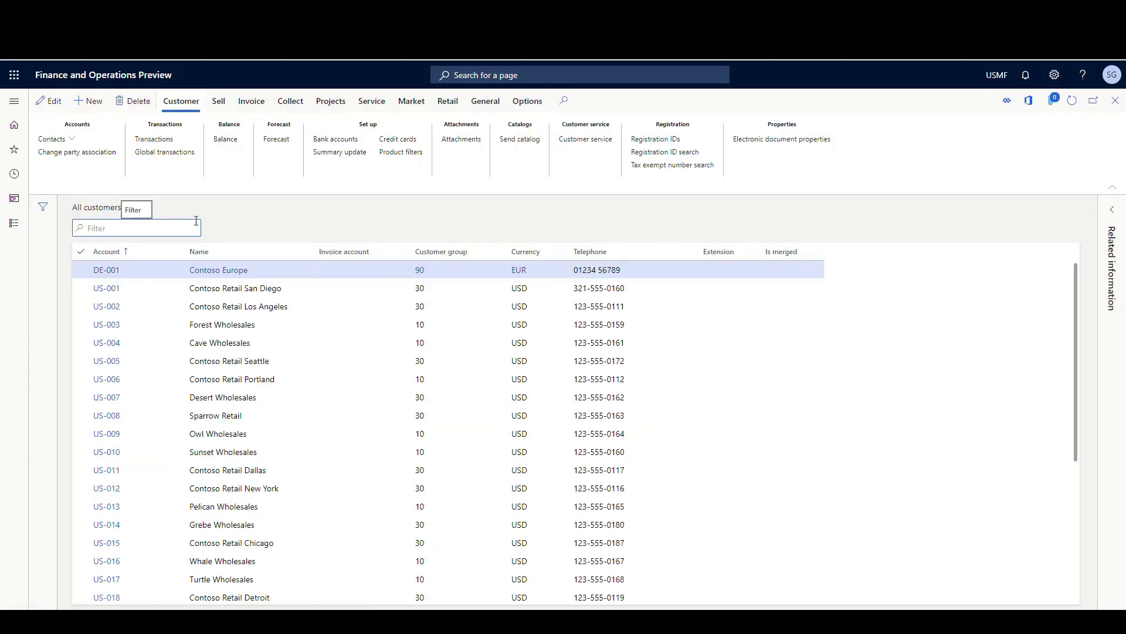
left_click(95, 345)
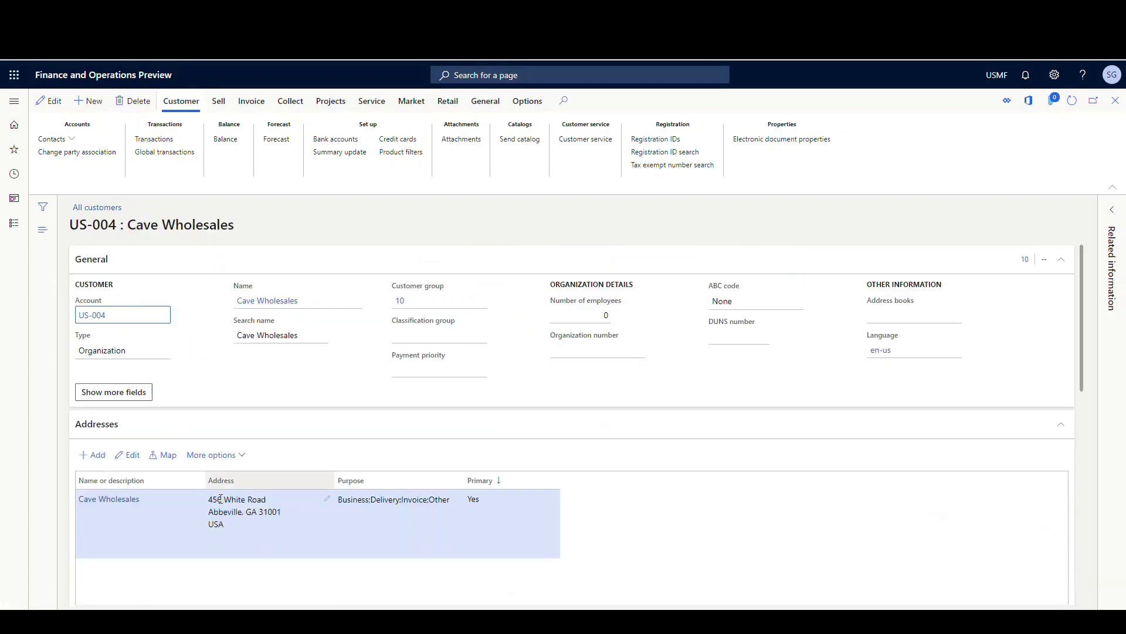
scroll(222, 501, "down", 2)
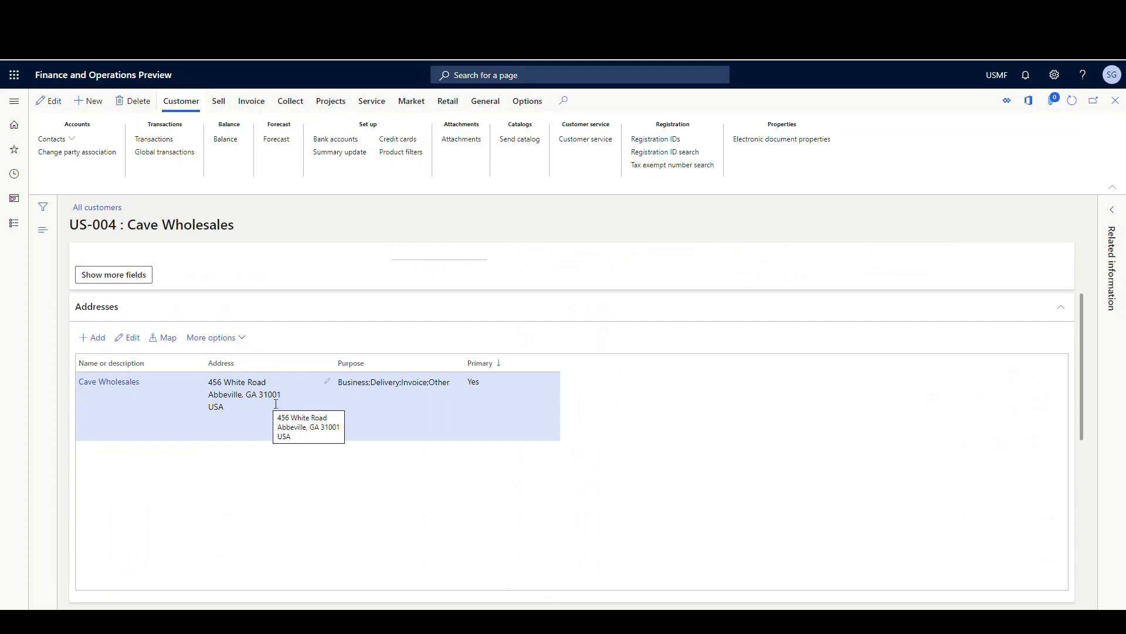
- Open the shipping carriers of Transportation management and select the Swift carrier
left_click(13, 108)
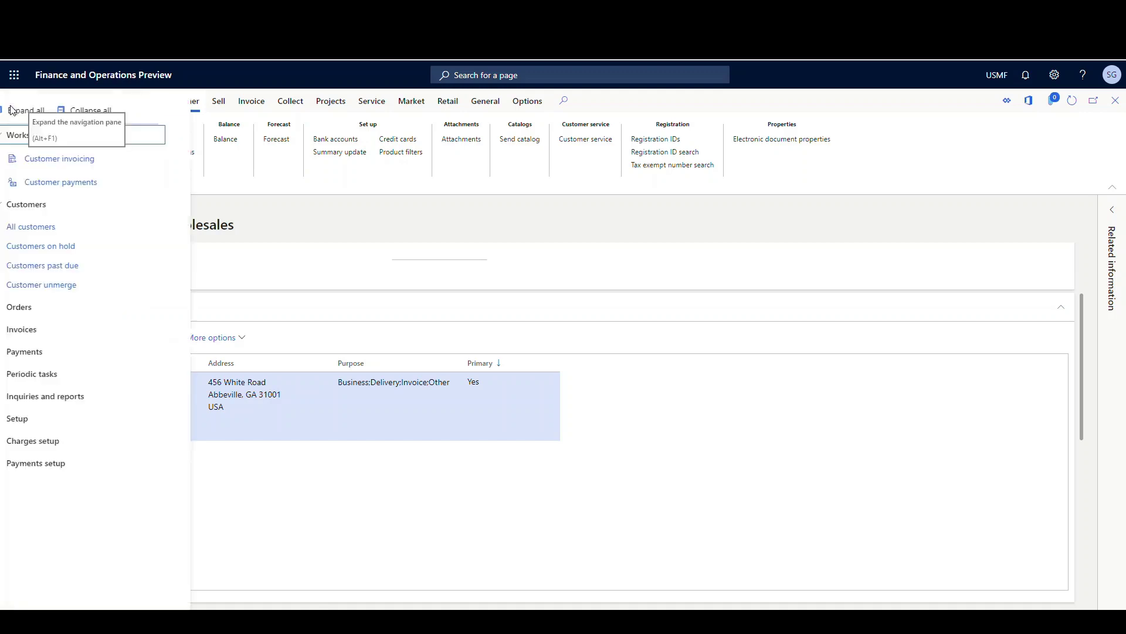
scroll(106, 285, "down", 8)
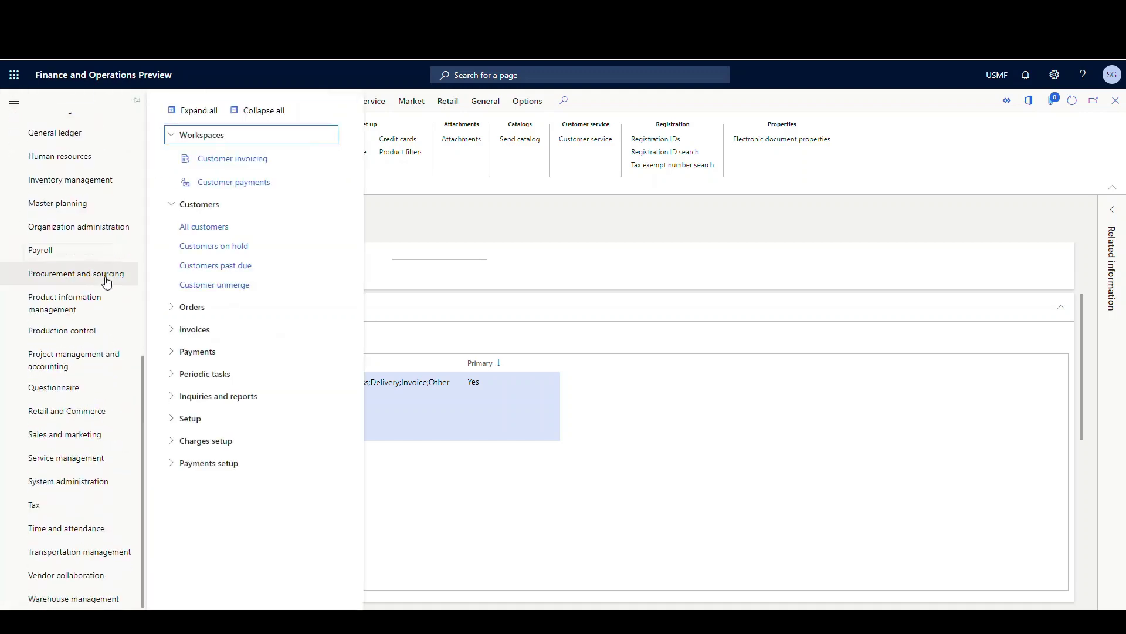
left_click(68, 554)
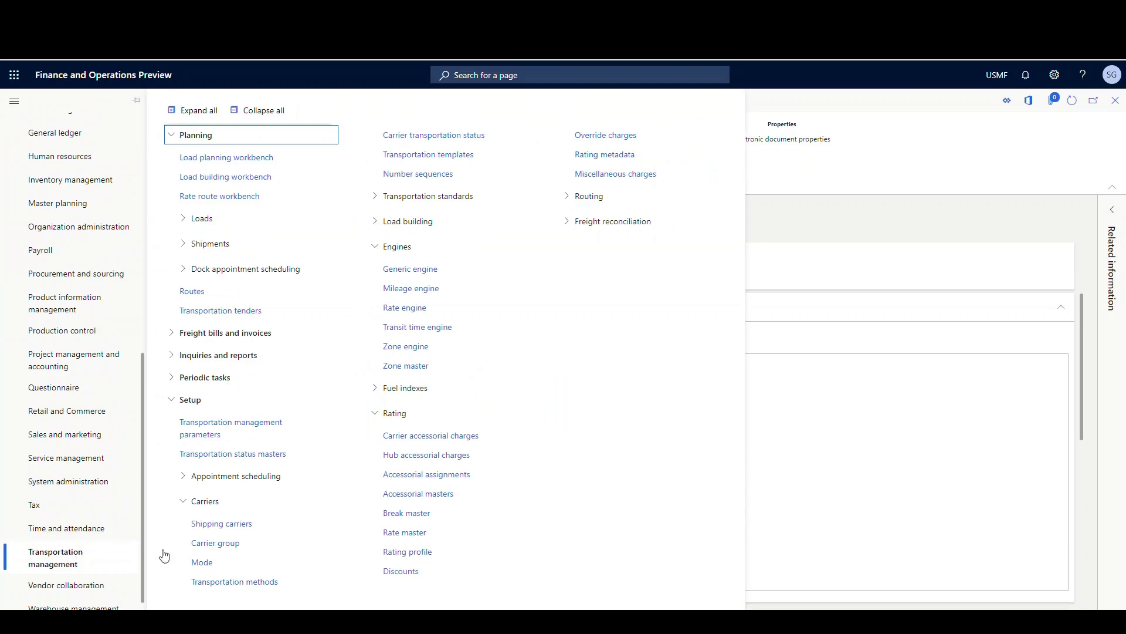
left_click(233, 530)
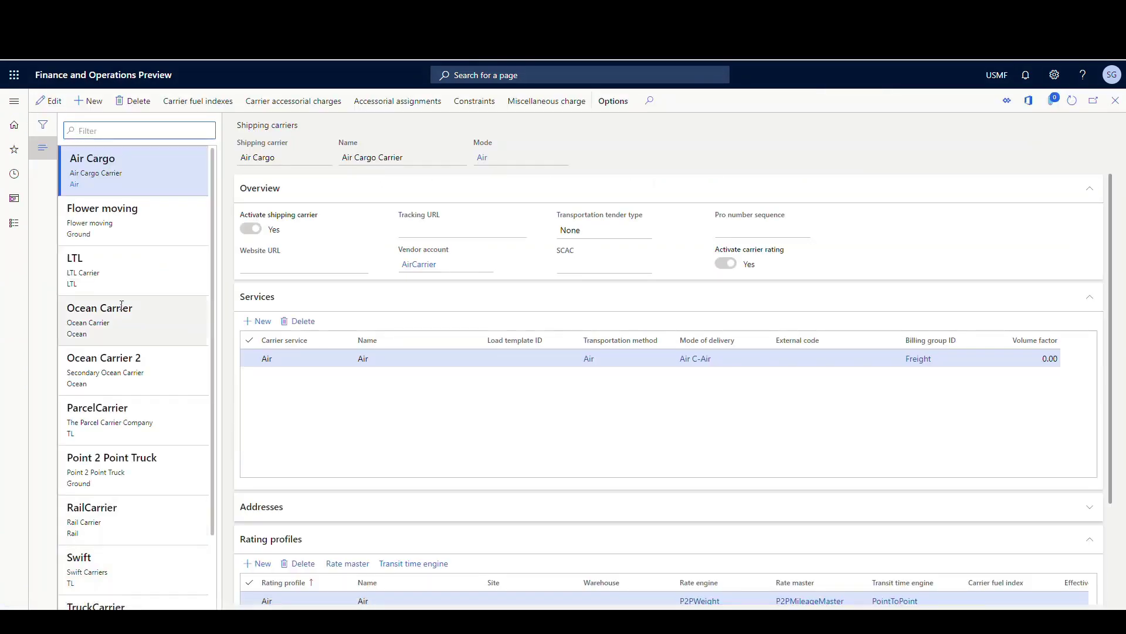
scroll(174, 246, "down", 2)
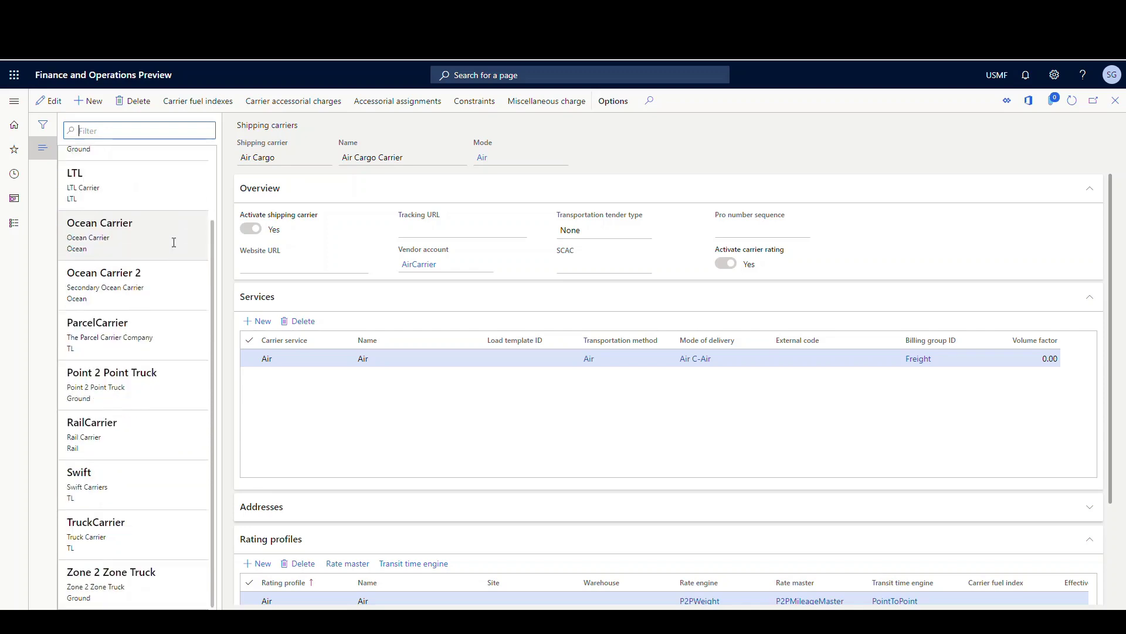
left_click(127, 482)
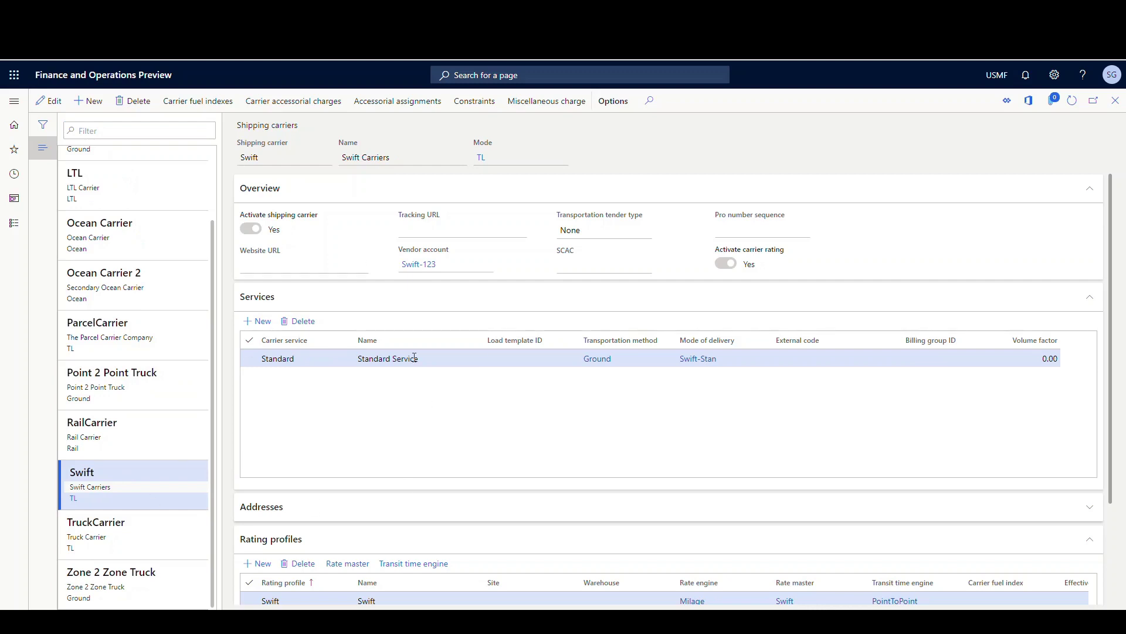
- Open the rate master of Swift's rating profile and go to its rate base
scroll(424, 353, "down", 1)
scroll(422, 352, "down", 2)
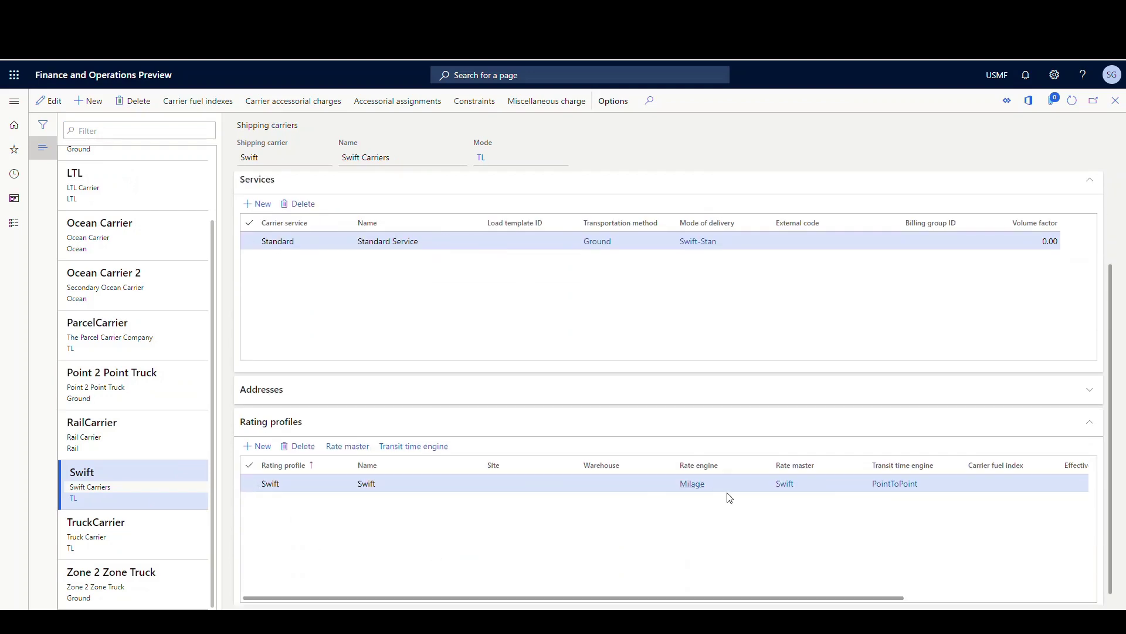
left_click(351, 453)
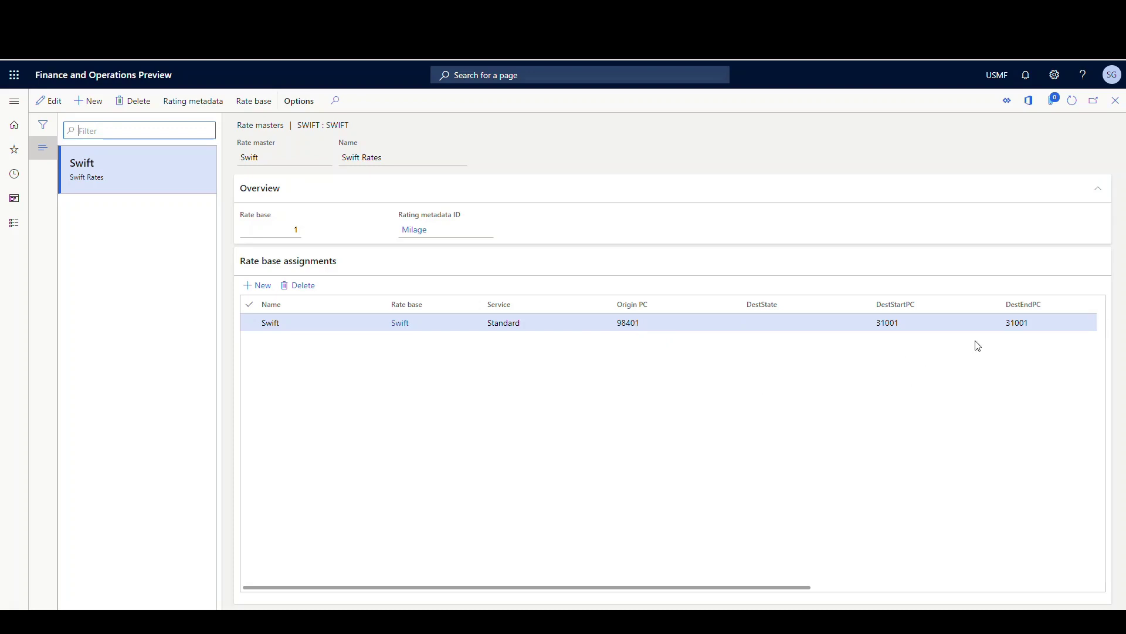
left_click(258, 104)
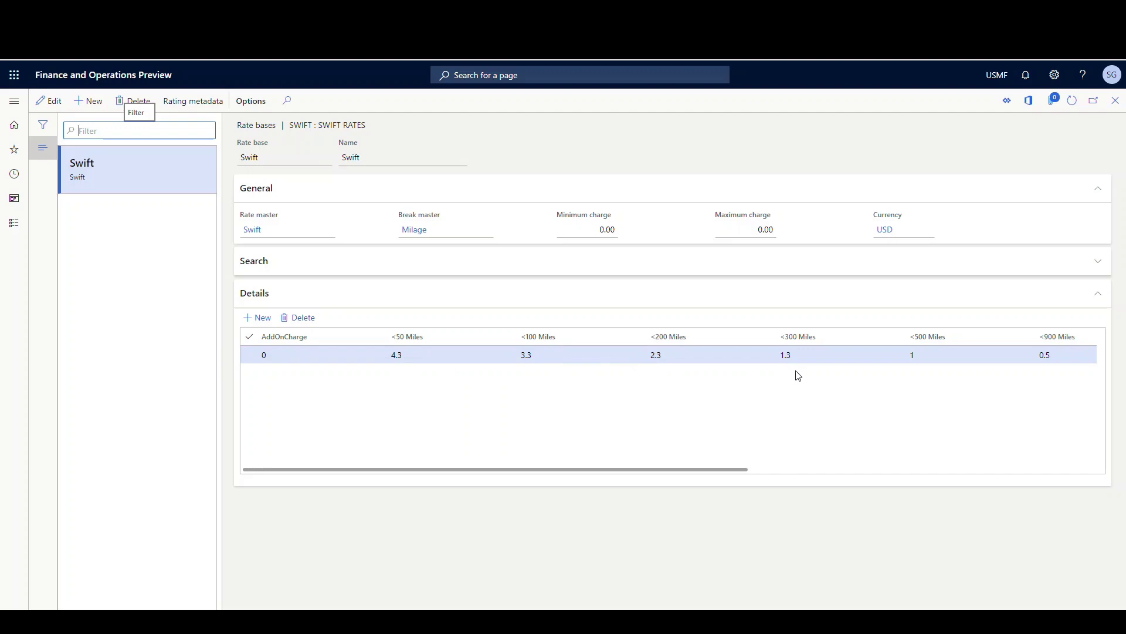
- Set the Swift rate base's rates to 10 for <50 Miles, 9 for <100, 8 for <200 and 7 for <300
left_click(388, 362)
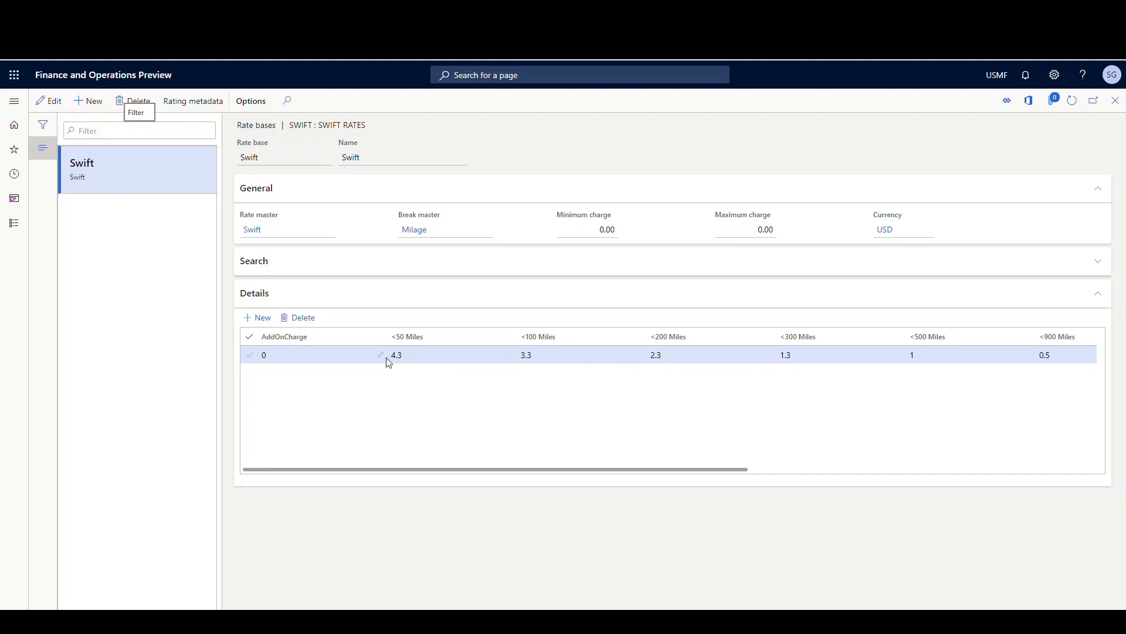
left_click(398, 357)
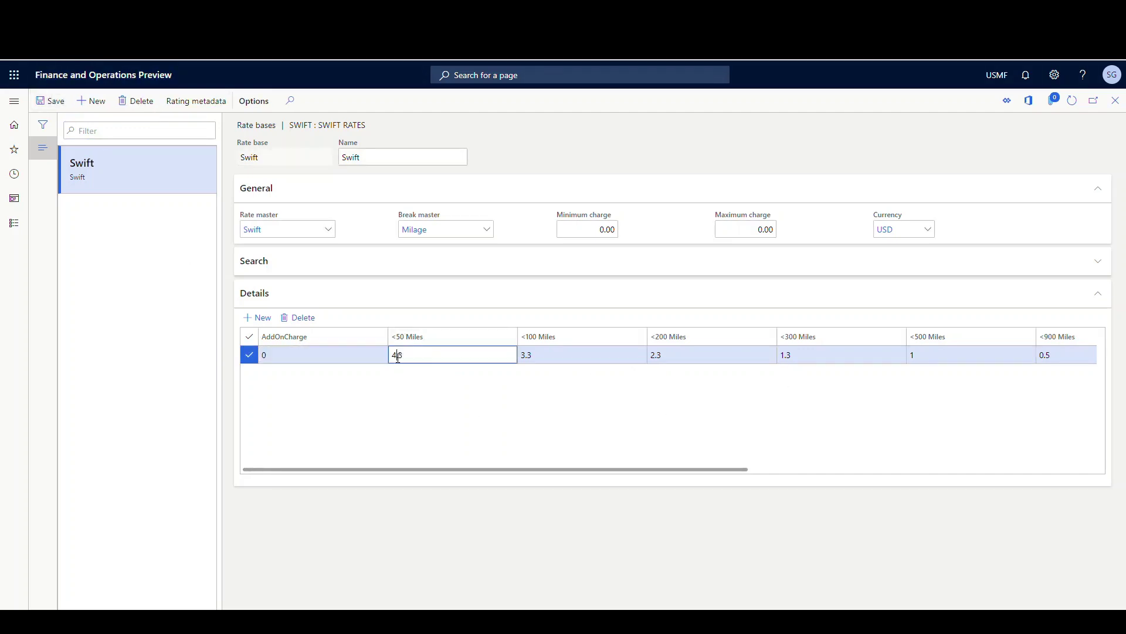
left_click_drag(416, 354, 394, 360)
type("10")
key("Tab")
type("9")
key("Tab")
type("8")
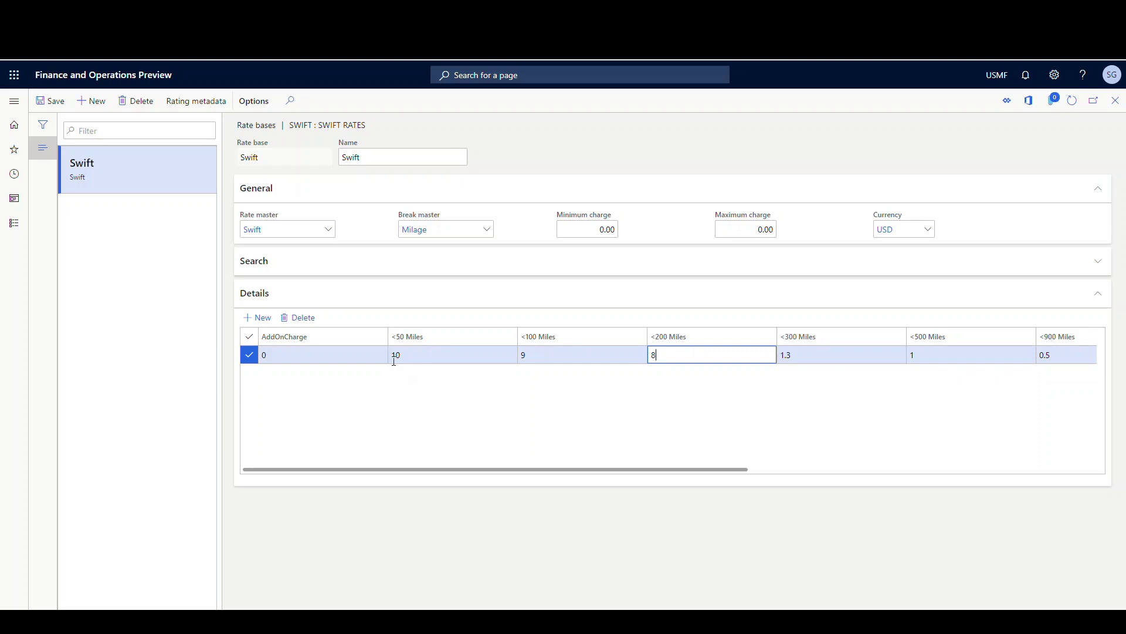
key("Tab")
type("7")
key("Tab")
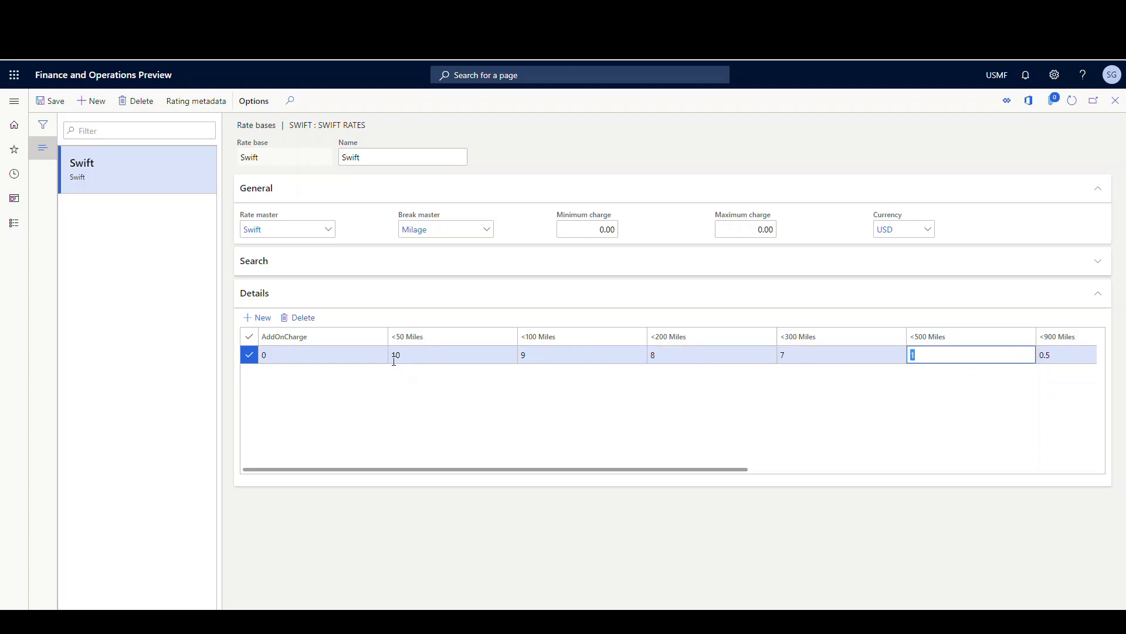
- Set the rates to 6 for <500 Miles, 5 for <900 and 4 for <3000, and return to the shipping carriers
key("Tab")
type("5")
key("Tab")
type("4")
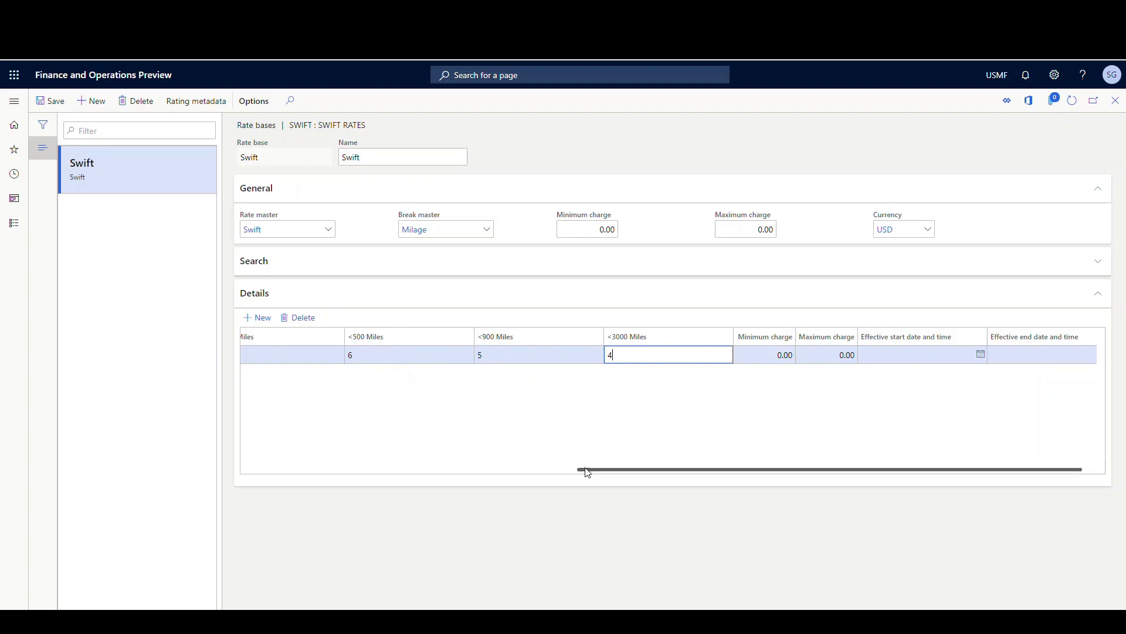
left_click_drag(586, 470, 301, 465)
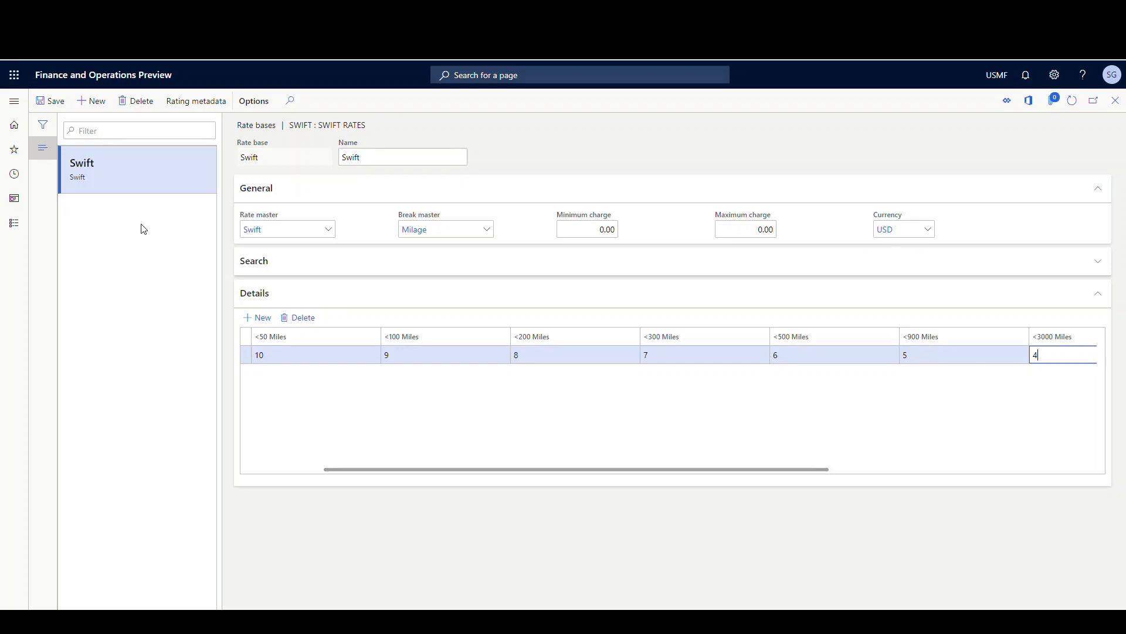
left_click(1120, 102)
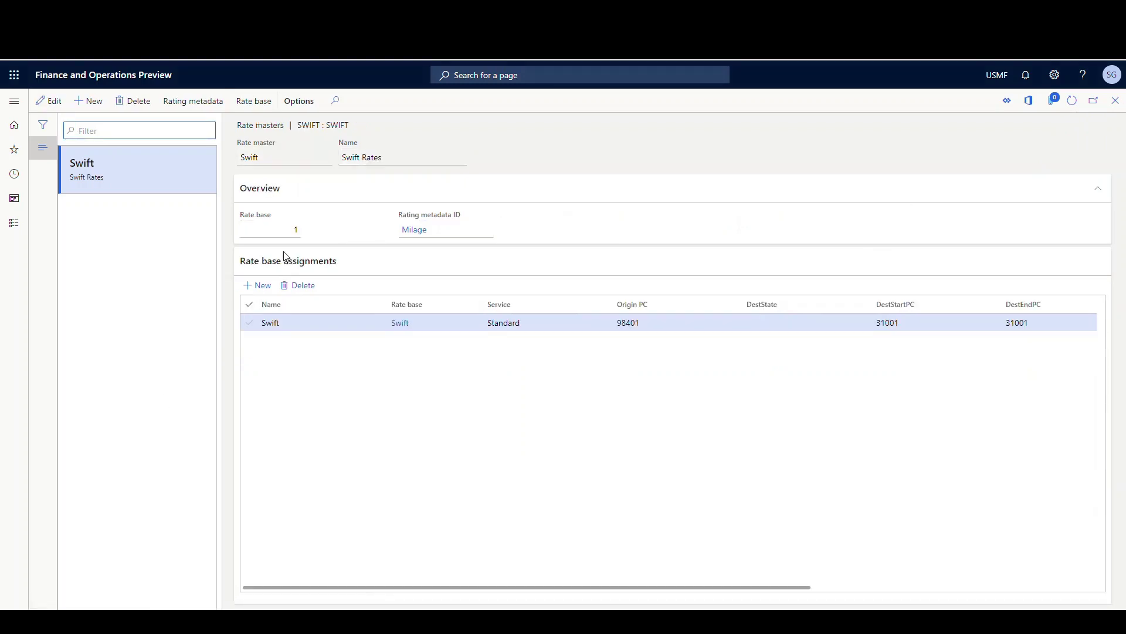
left_click(1114, 103)
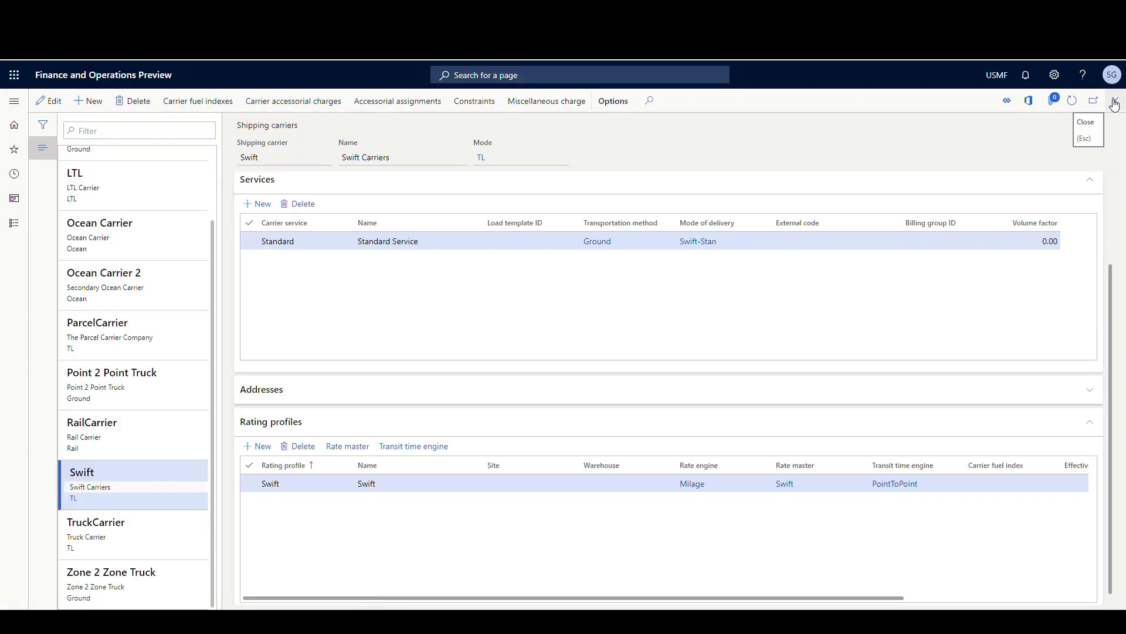
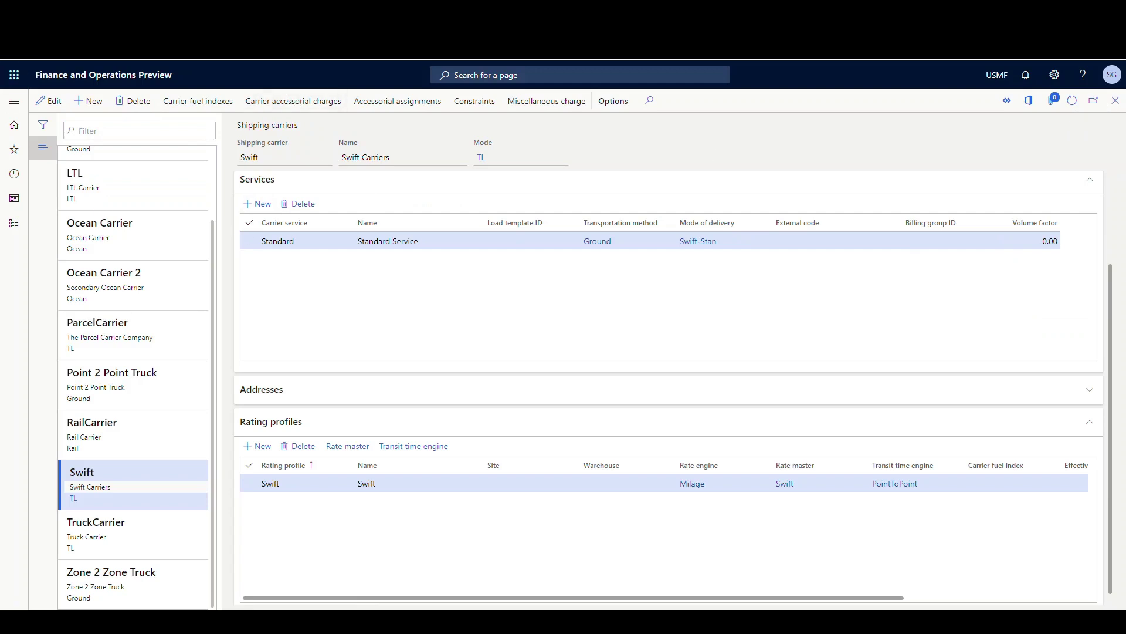
- Open the list of all sales orders in Sales and marketing
left_click(14, 103)
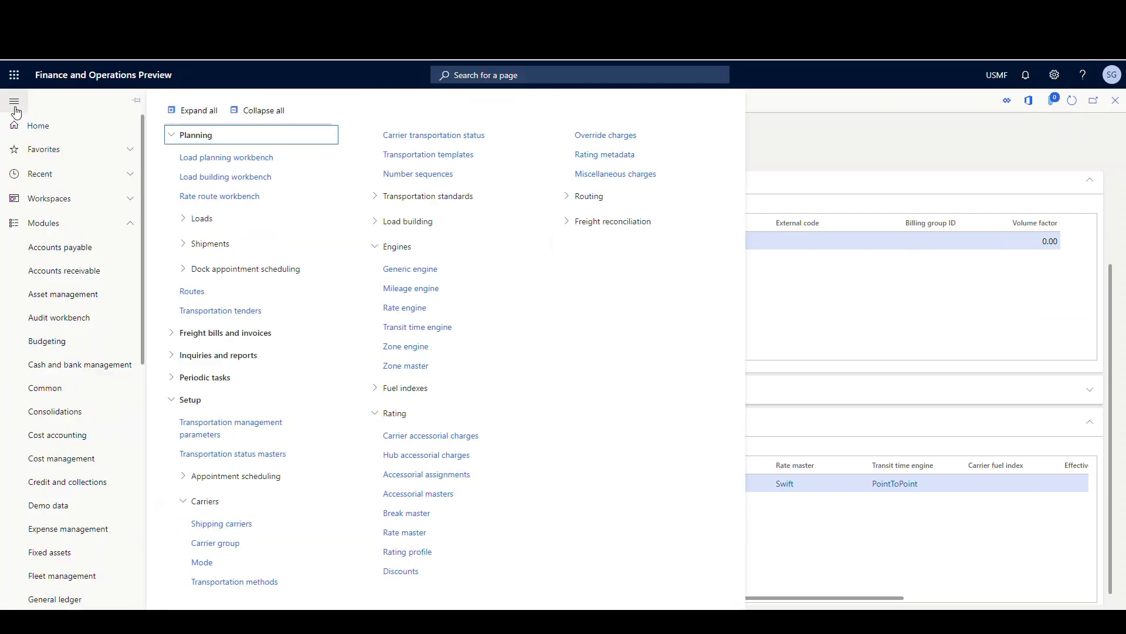
scroll(27, 584, "down", 6)
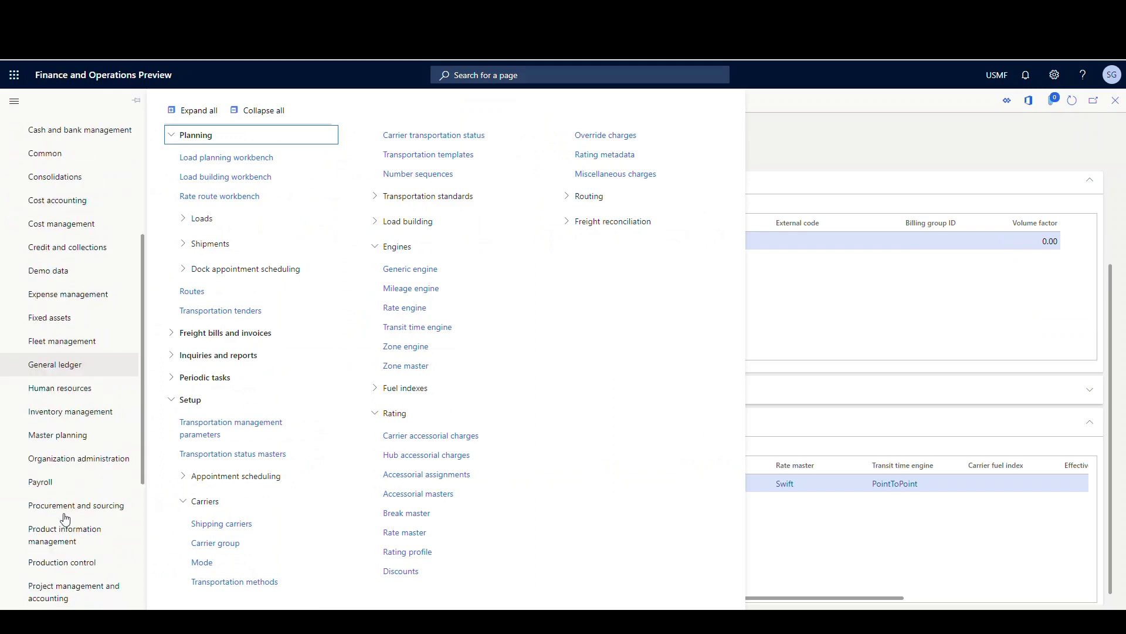
scroll(71, 515, "down", 2)
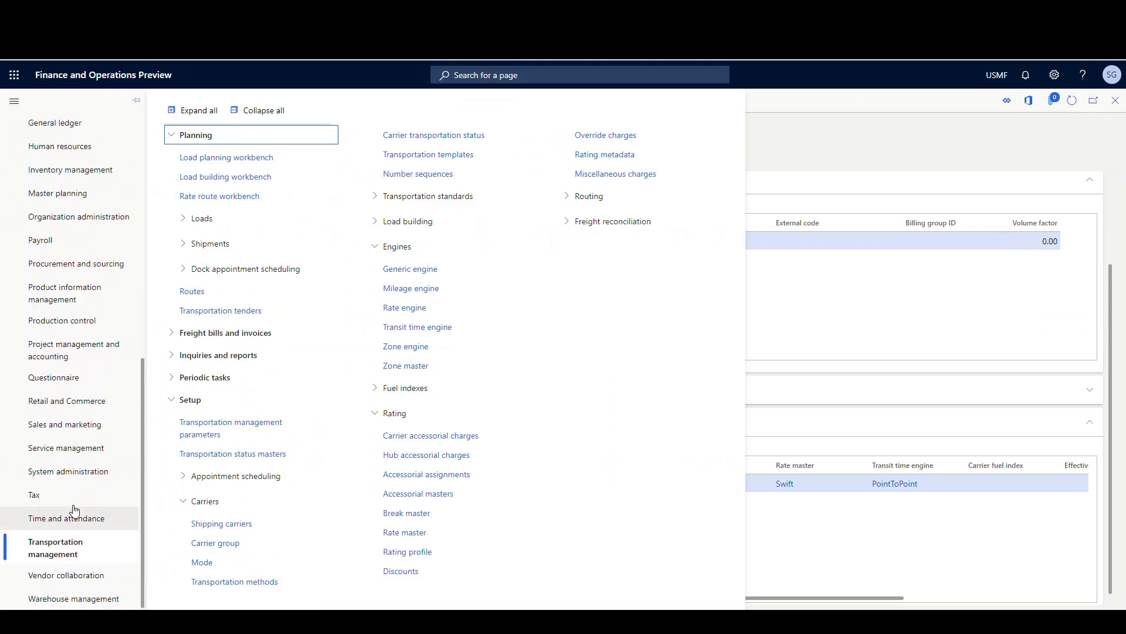
left_click(71, 433)
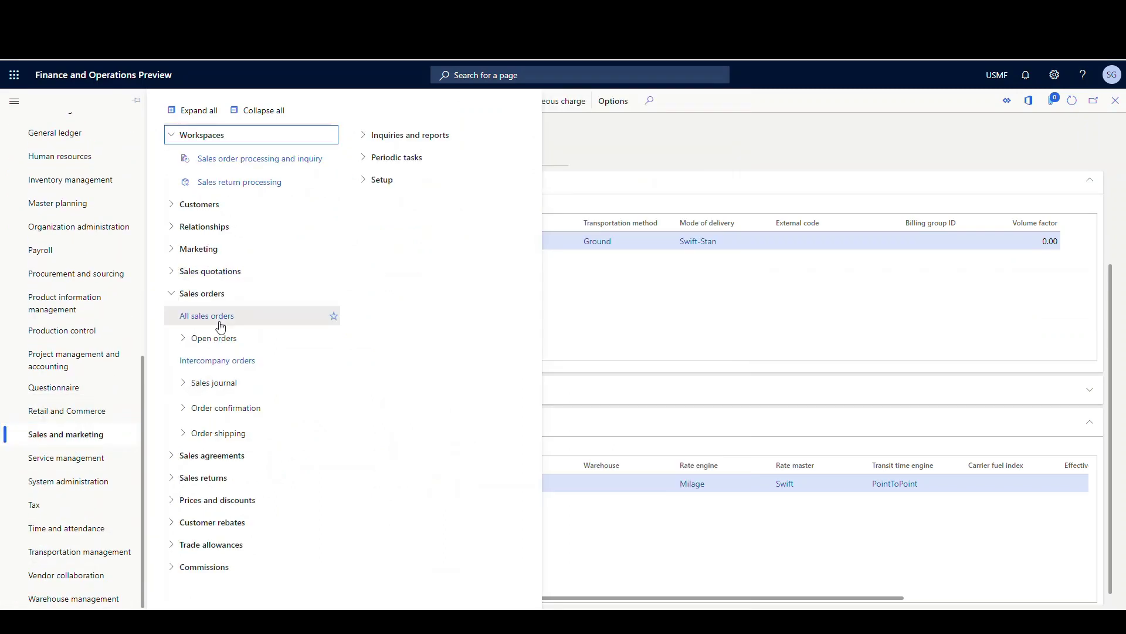
key("Escape")
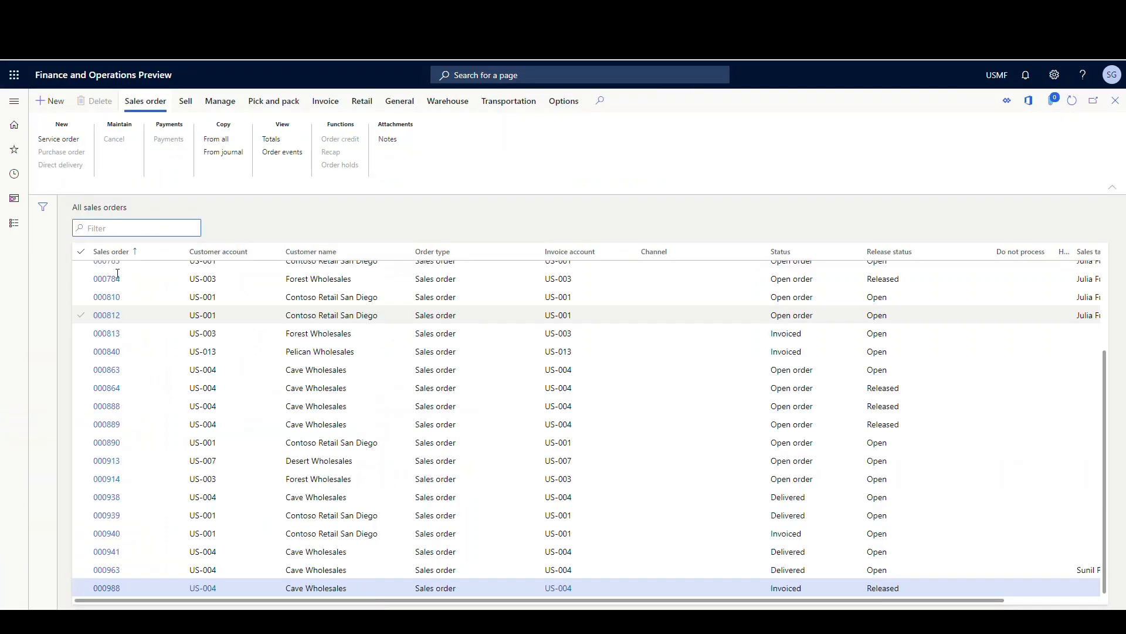
- Create a sales order for the Cave Wholesales customer account with warehouse 24
left_click(57, 112)
key("alt+n")
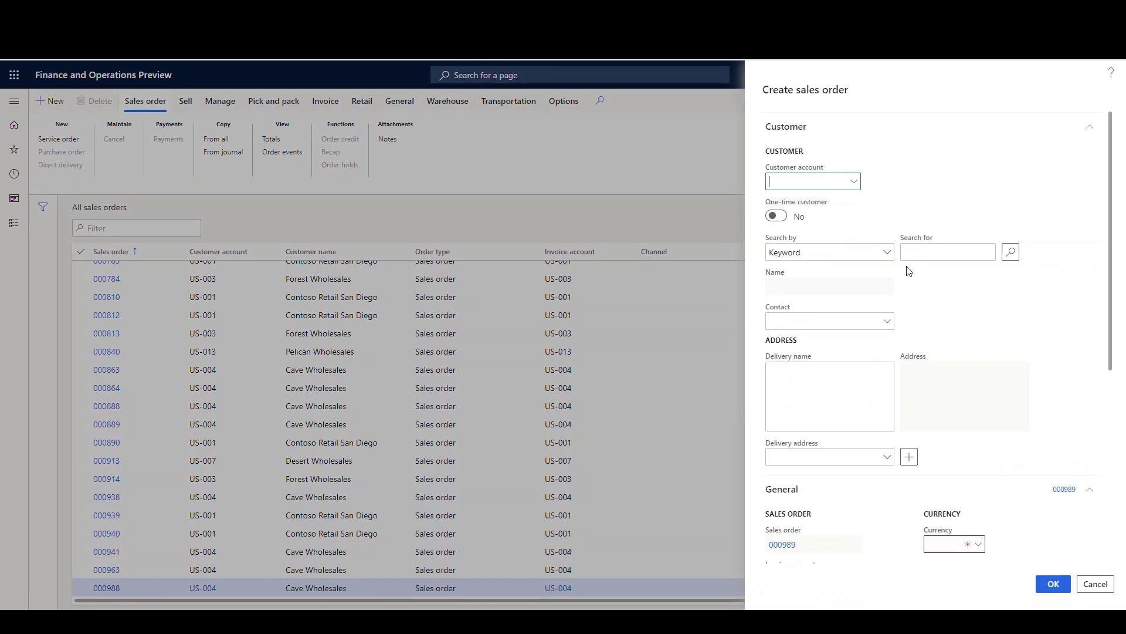
type("US-004")
key("Tab")
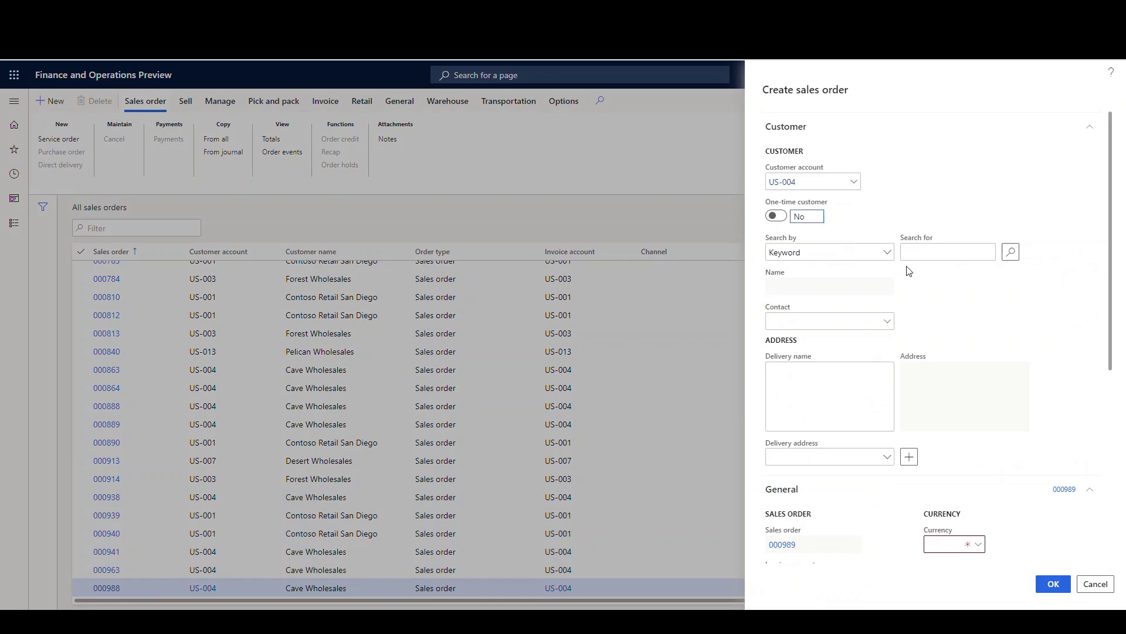
scroll(917, 303, "down", 5)
left_click(991, 314)
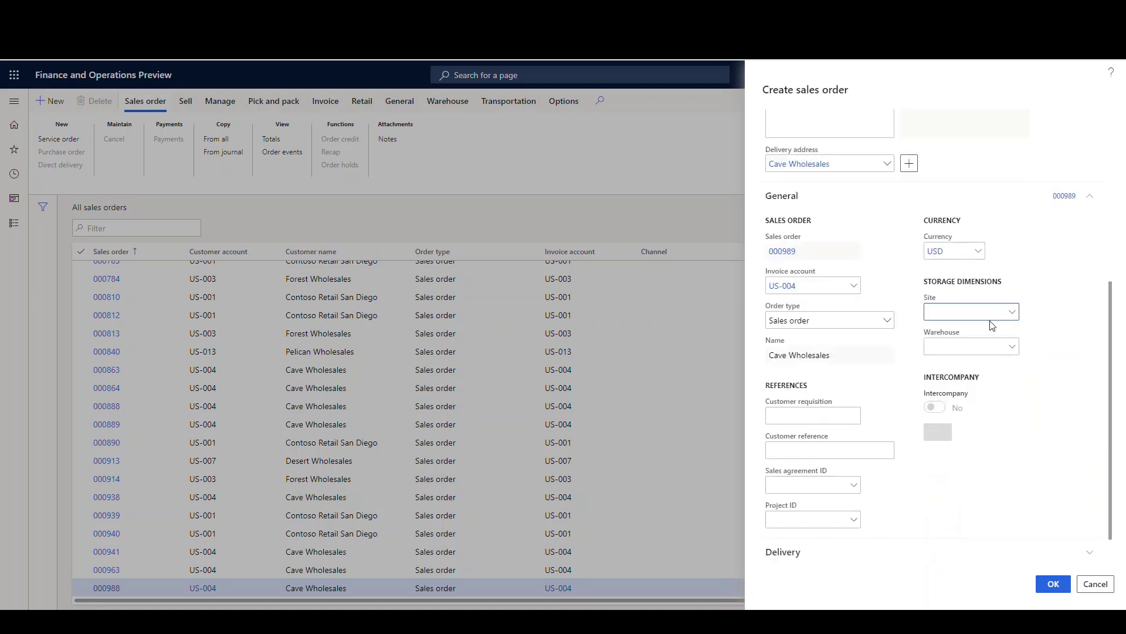
key("Tab")
type("24")
key("Tab")
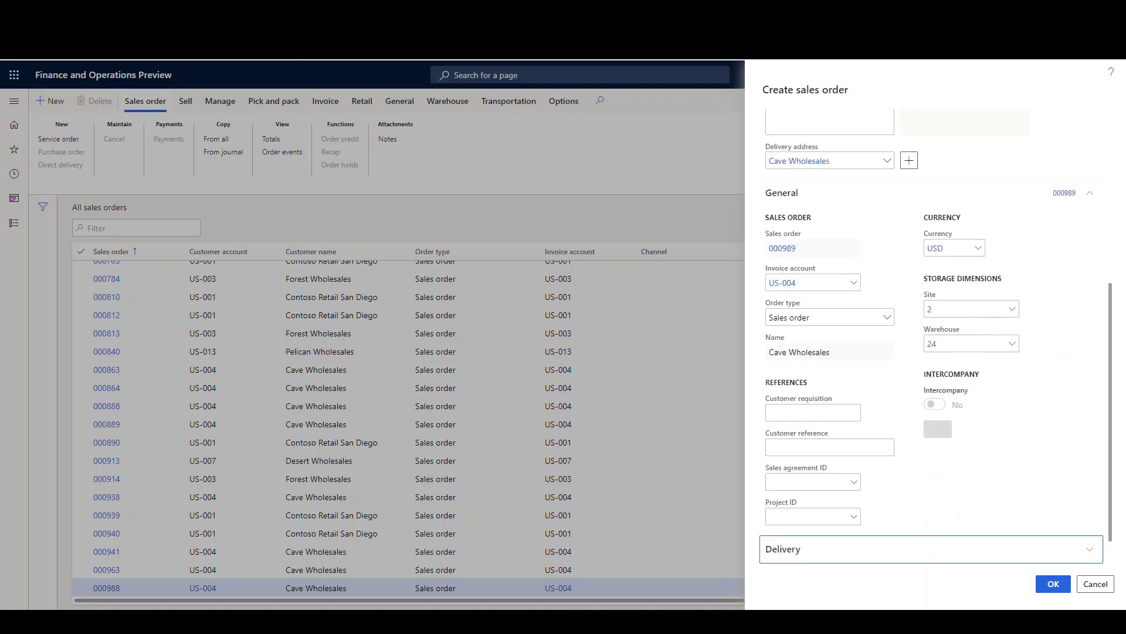
left_click(1055, 587)
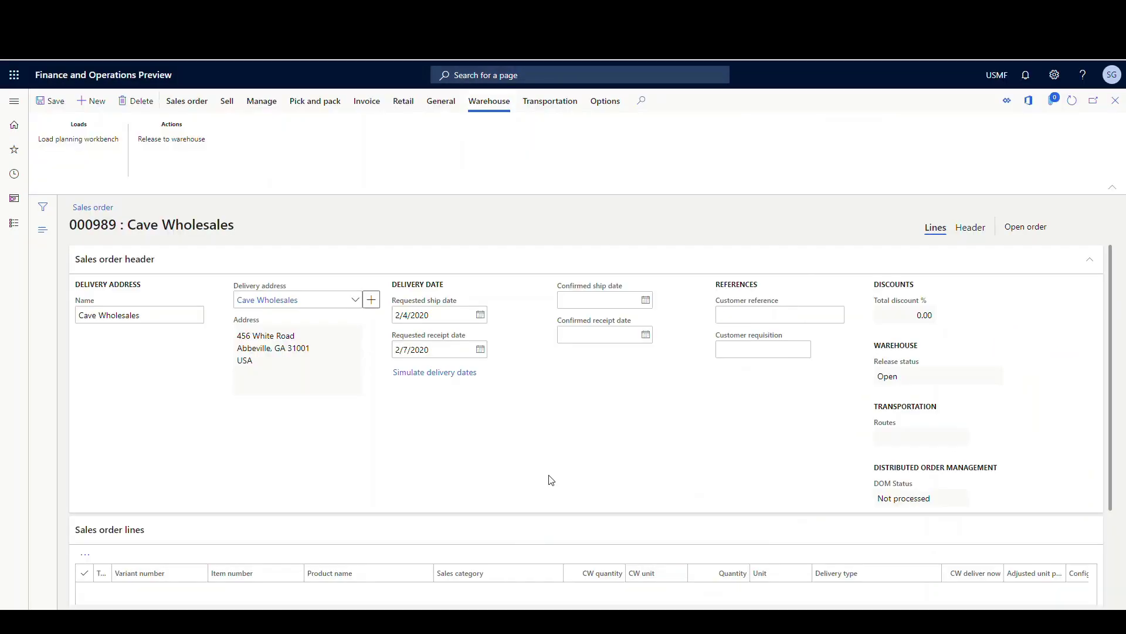
- Enter item A0001 on the sales order's first line with a quantity of 10
scroll(454, 501, "down", 2)
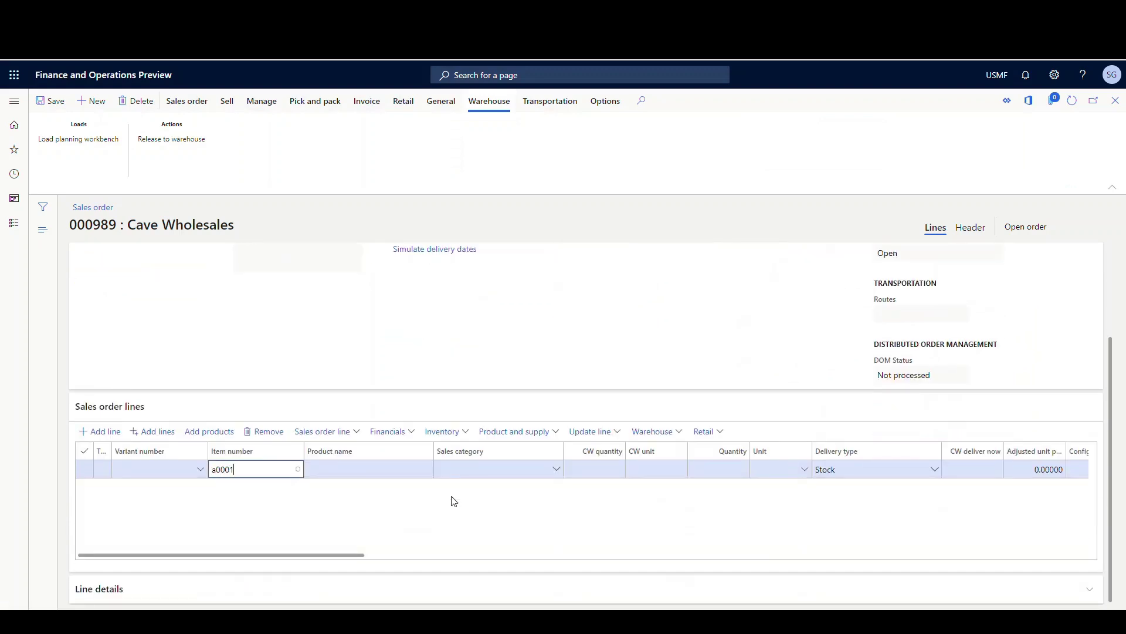
type("a0001")
key("Tab")
key("Tab")
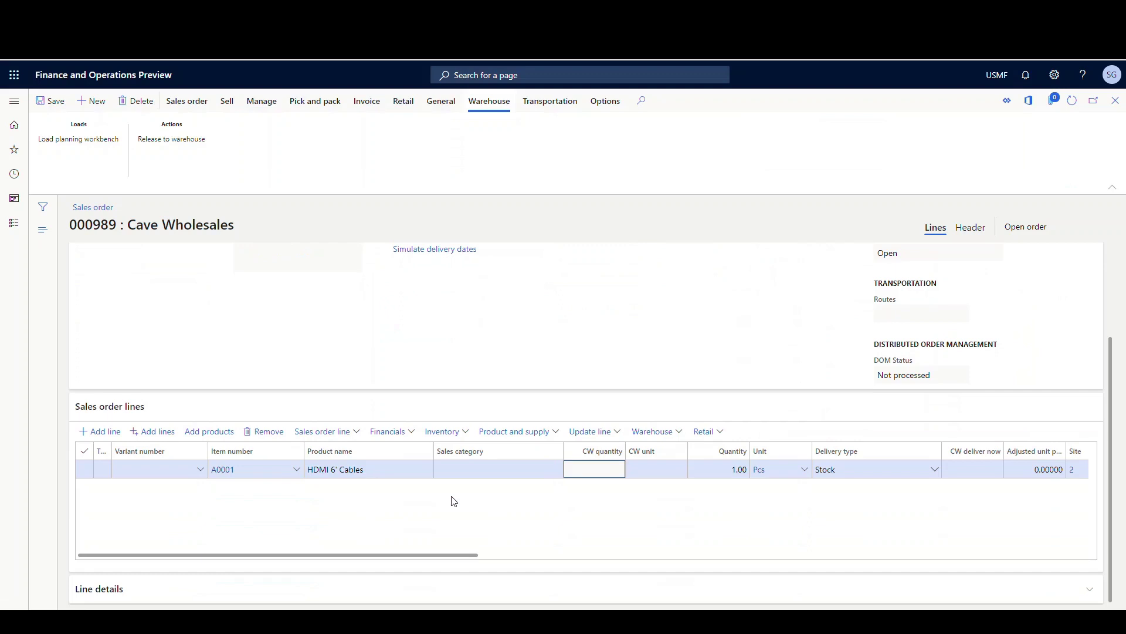
key("Tab")
key("Tab")
type("10")
key("Tab")
key("Tab")
key("Tab")
key("Tab")
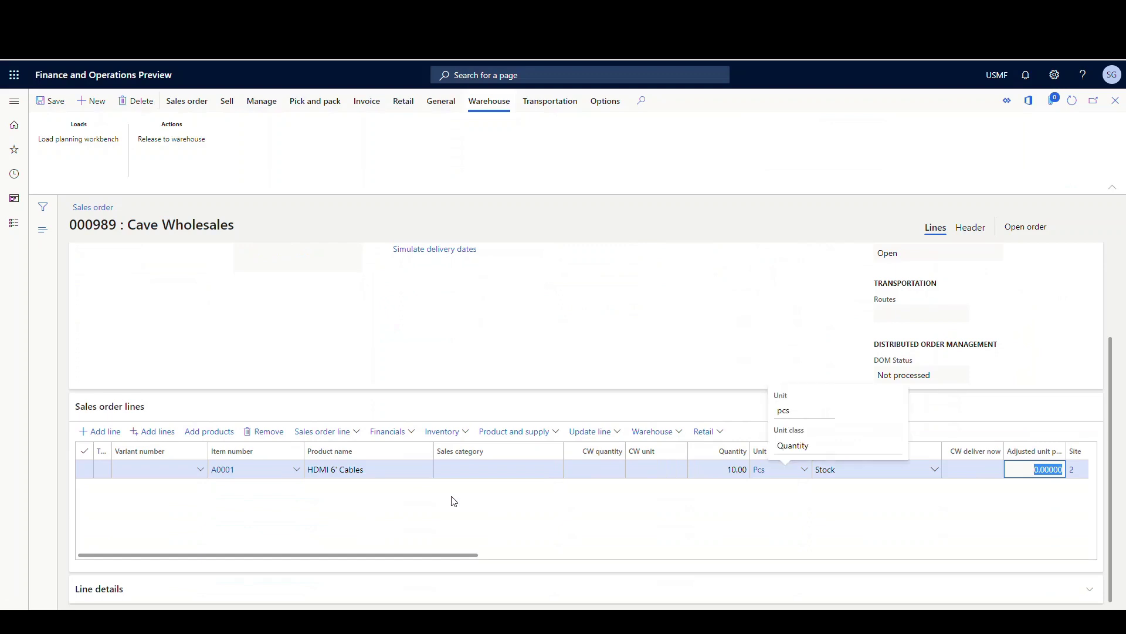
- Set the unit price of the A0001 order line to 110
left_click_drag(440, 555, 691, 560)
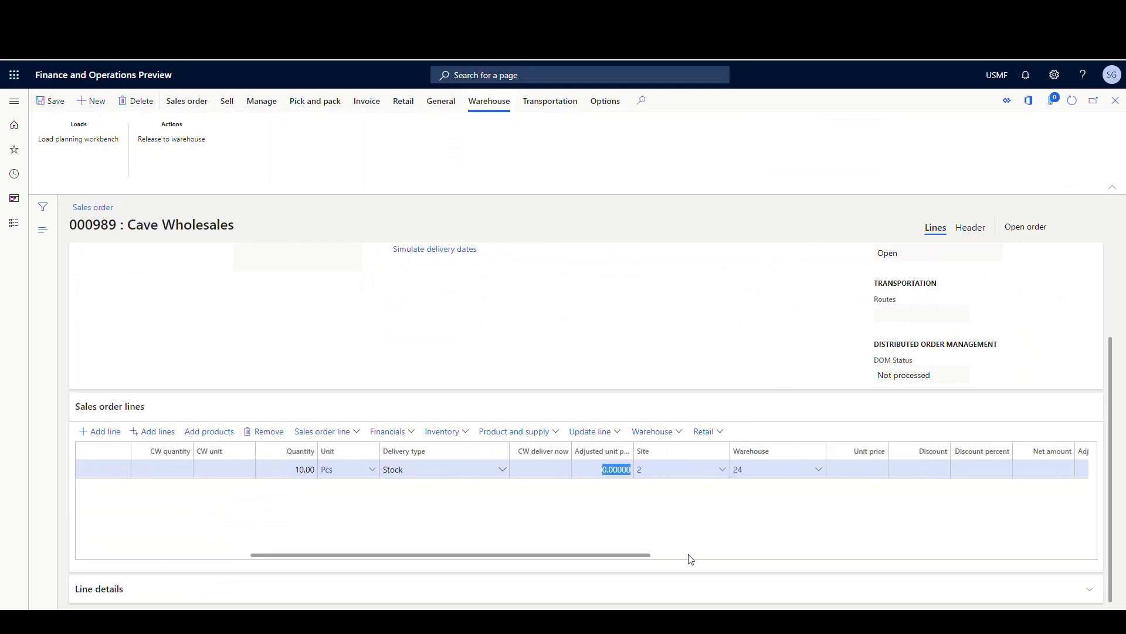
left_click(856, 474)
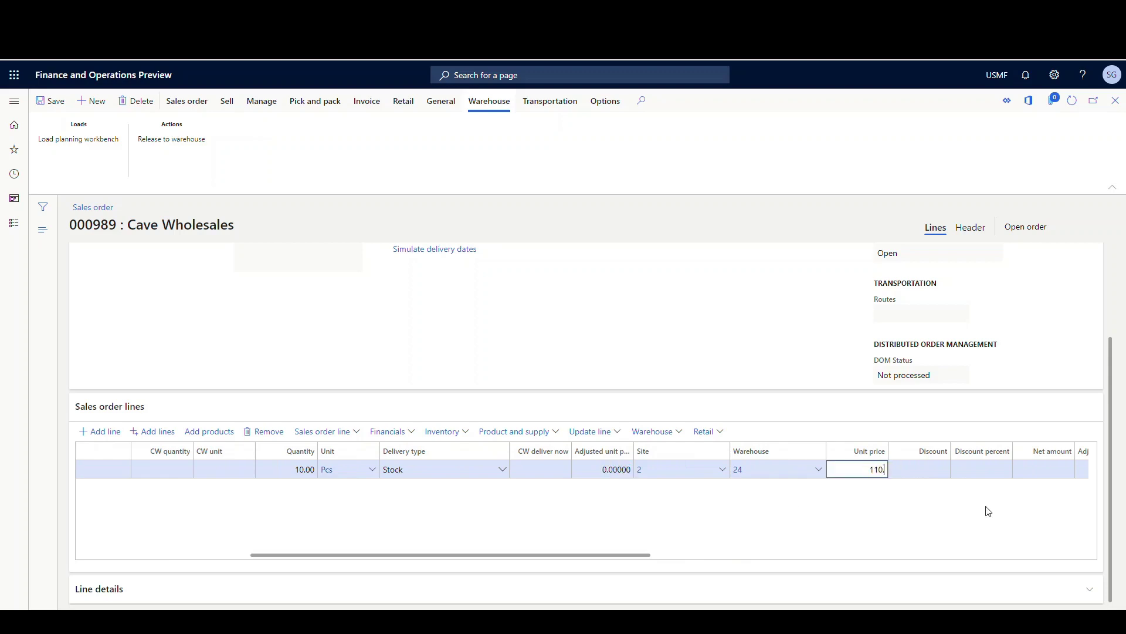
type("110")
key("Tab")
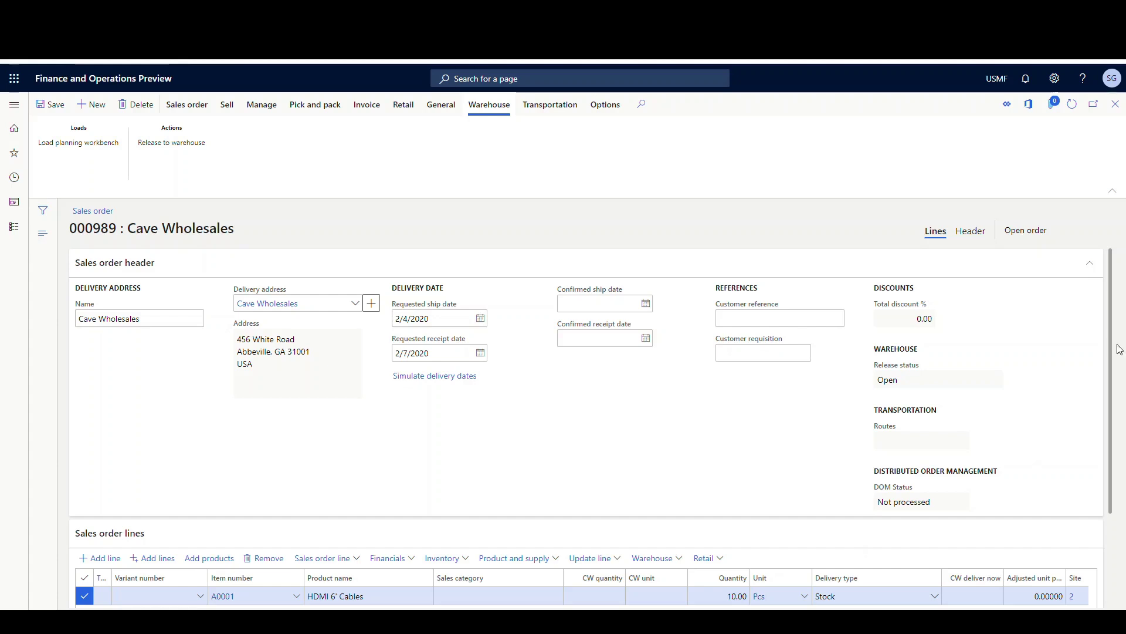
- Reserve the lot for the A0001 order line and return to the sales order
scroll(1102, 407, "down", 3)
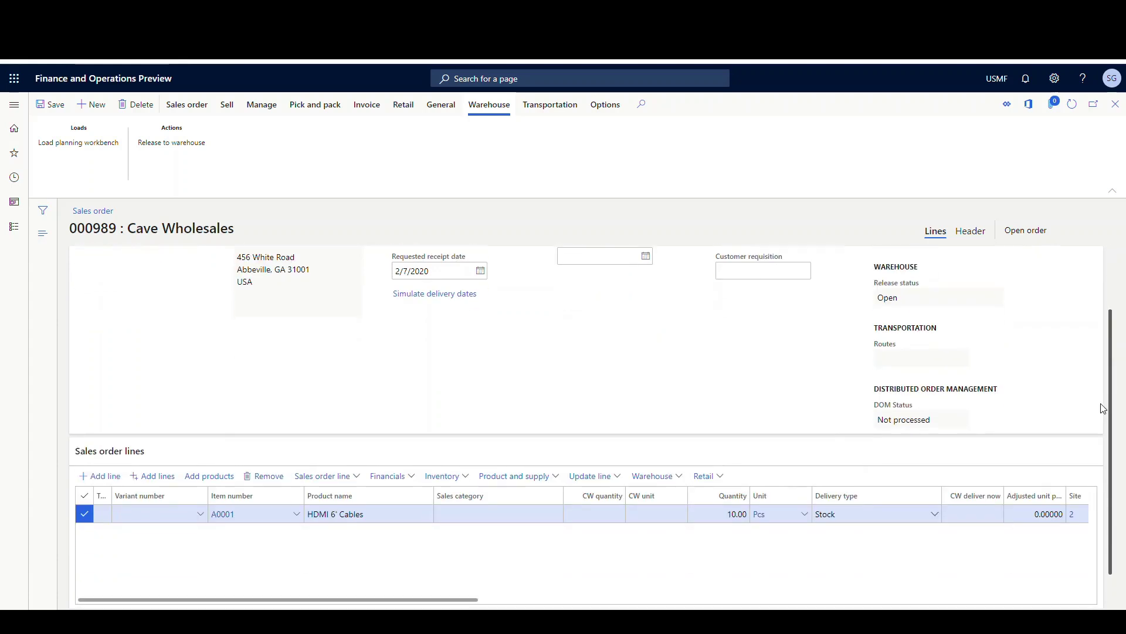
left_click(468, 477)
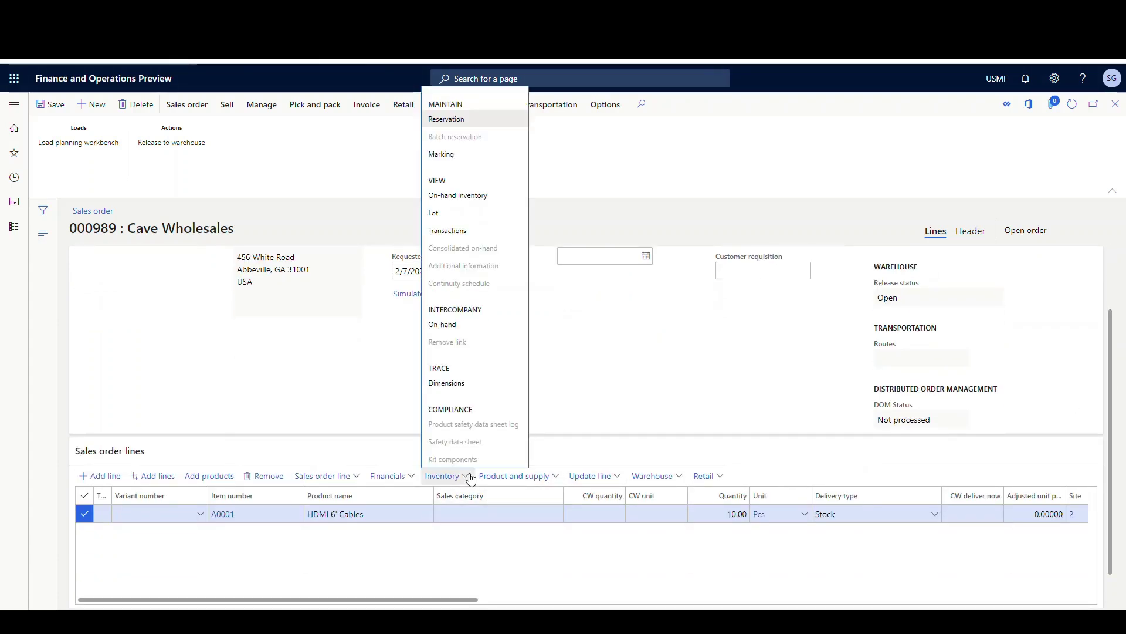
left_click(462, 120)
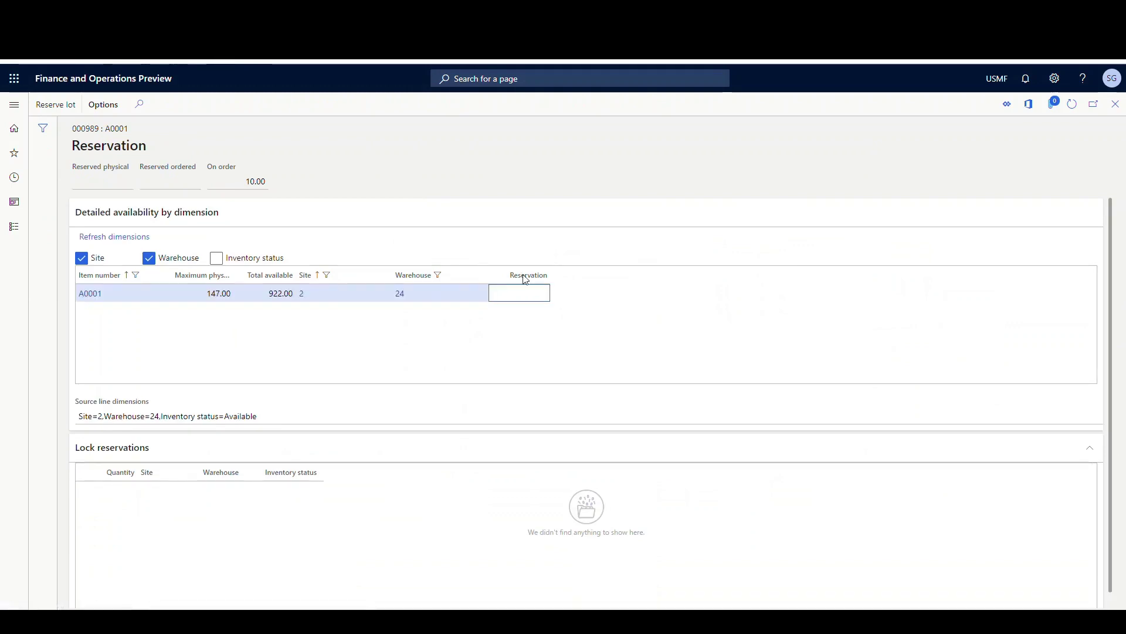
left_click(47, 106)
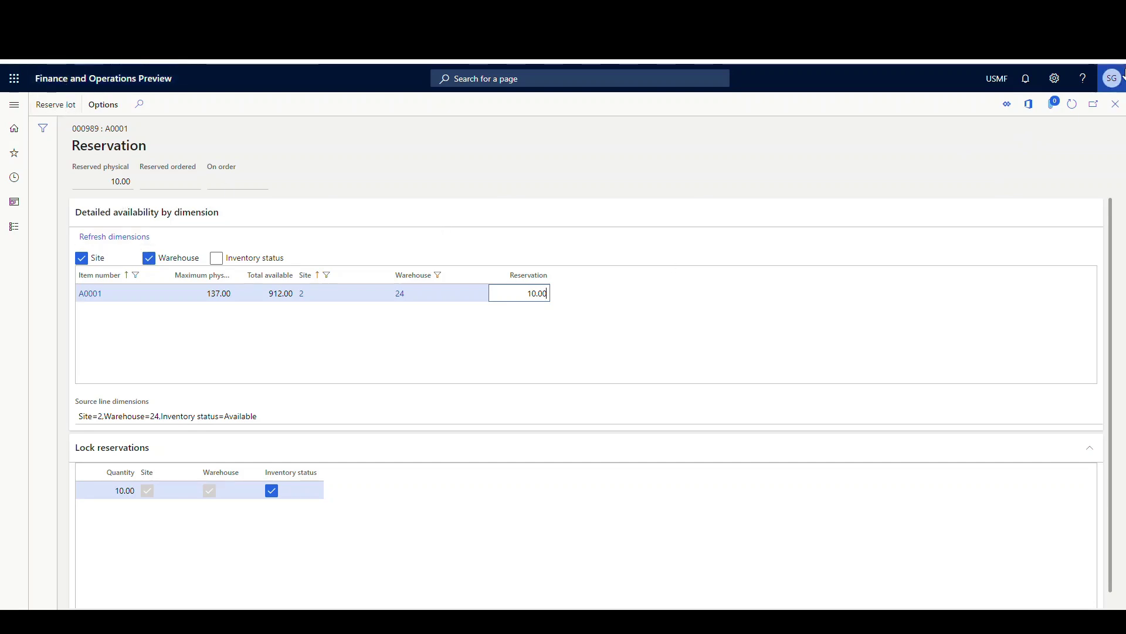
left_click(1116, 103)
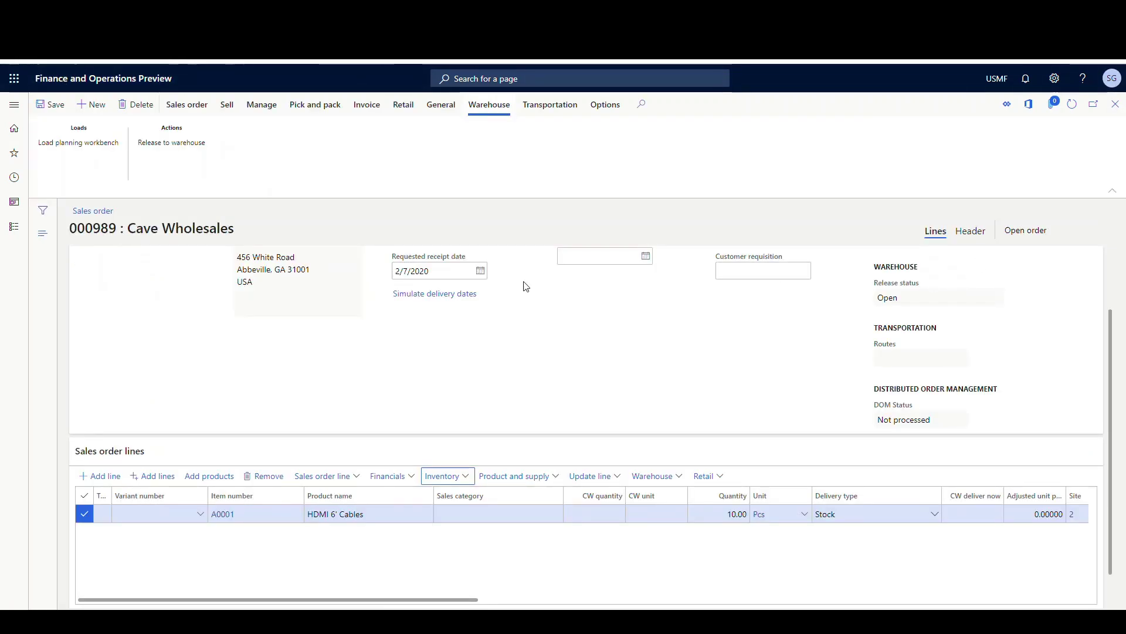
- Open the load planning workbench for the sales order and hide shipped and received loads
left_click(82, 144)
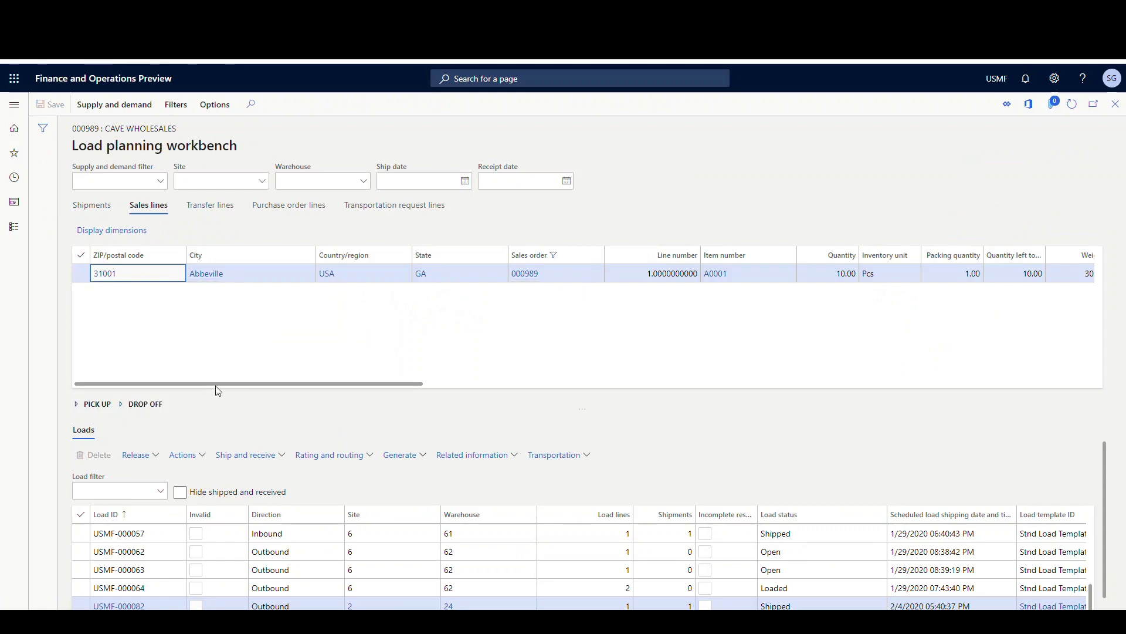
left_click_drag(216, 384, 378, 375)
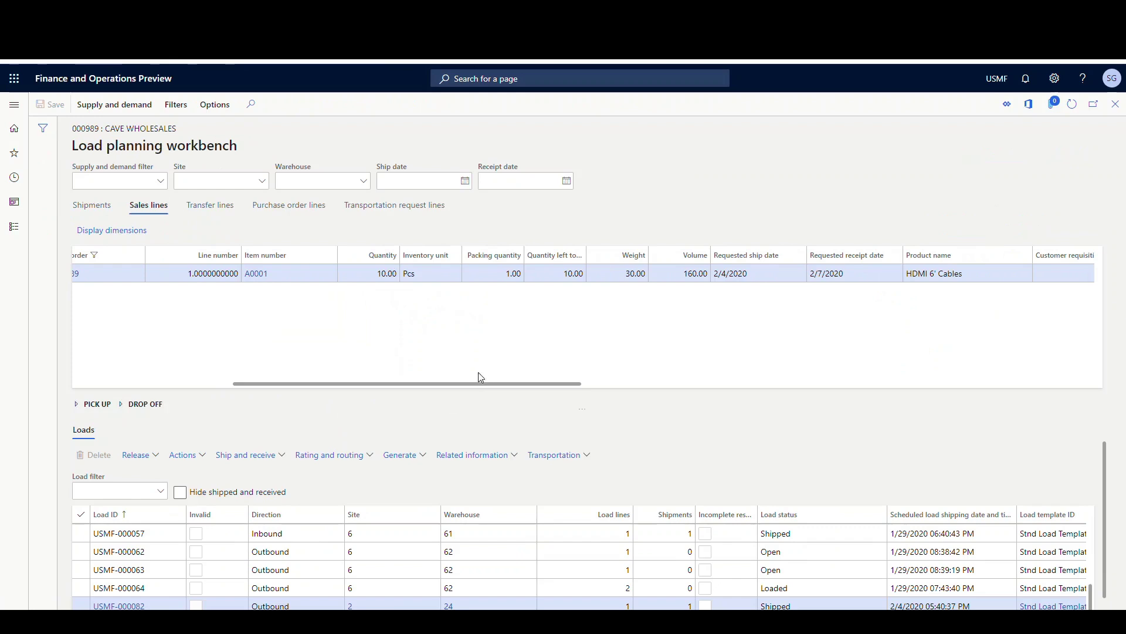
scroll(207, 549, "up", 3)
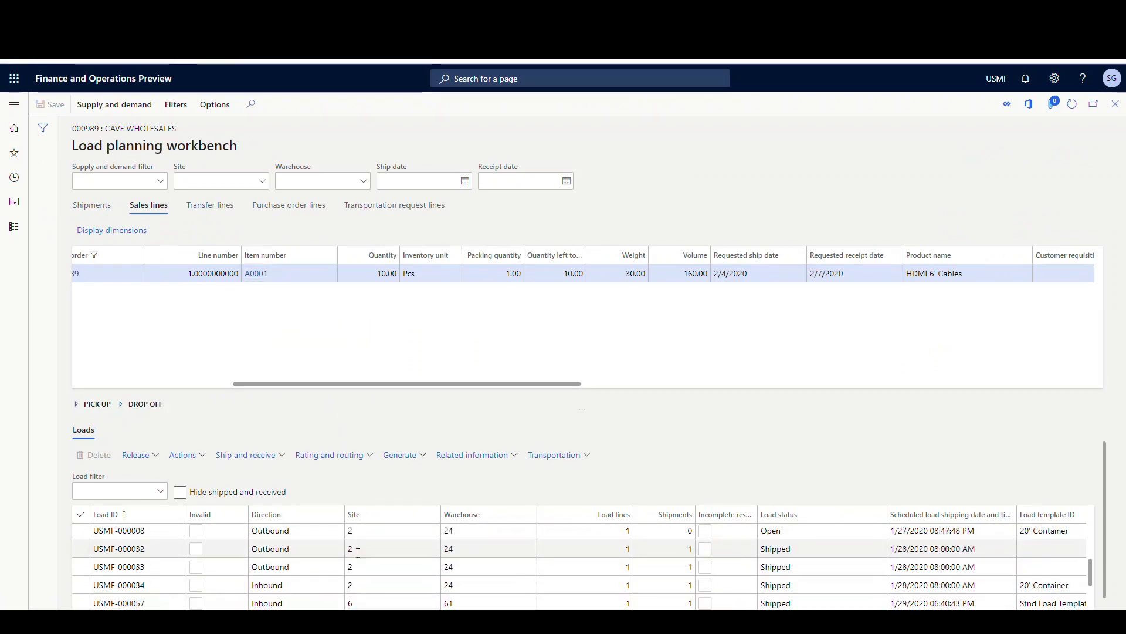
scroll(358, 552, "down", 1)
scroll(358, 552, "up", 1)
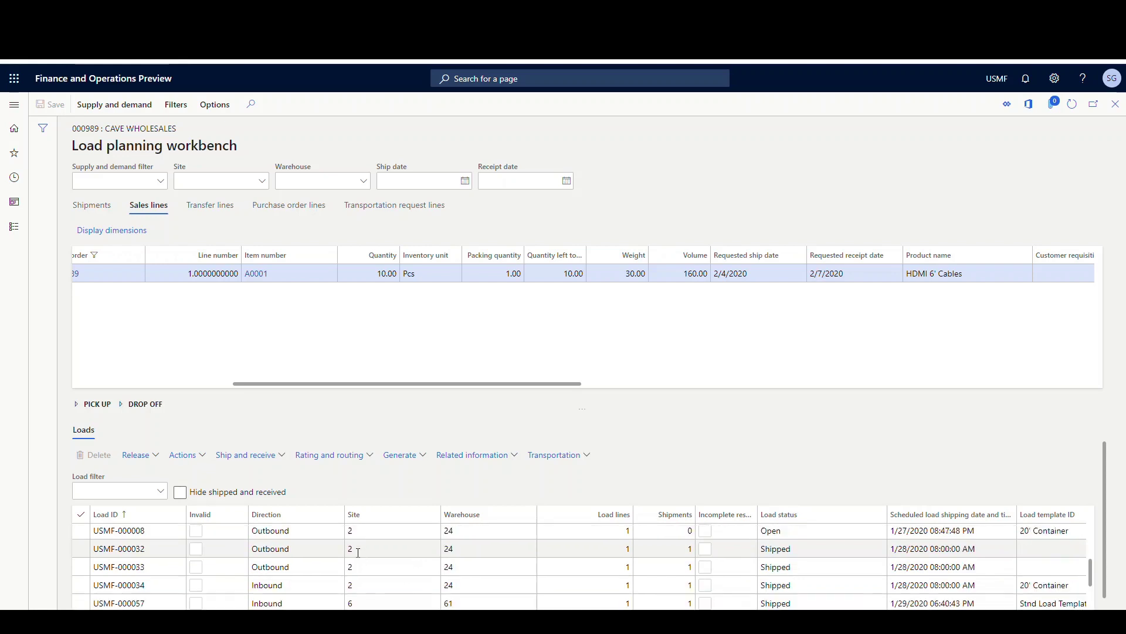
scroll(358, 552, "up", 5)
left_click(180, 492)
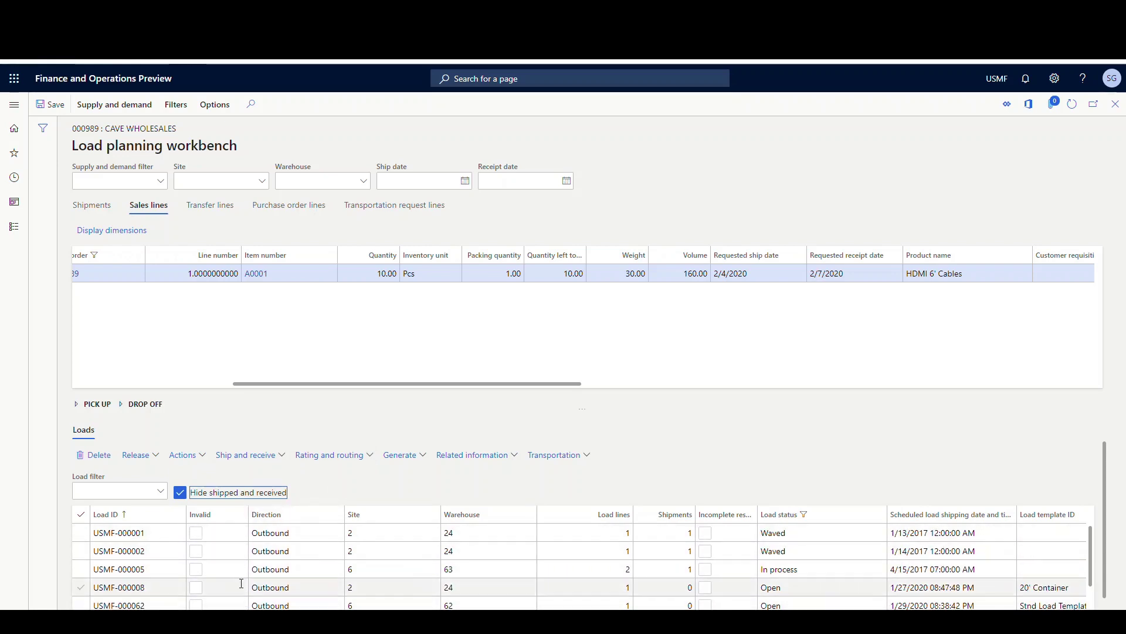
left_click_drag(342, 386, 183, 390)
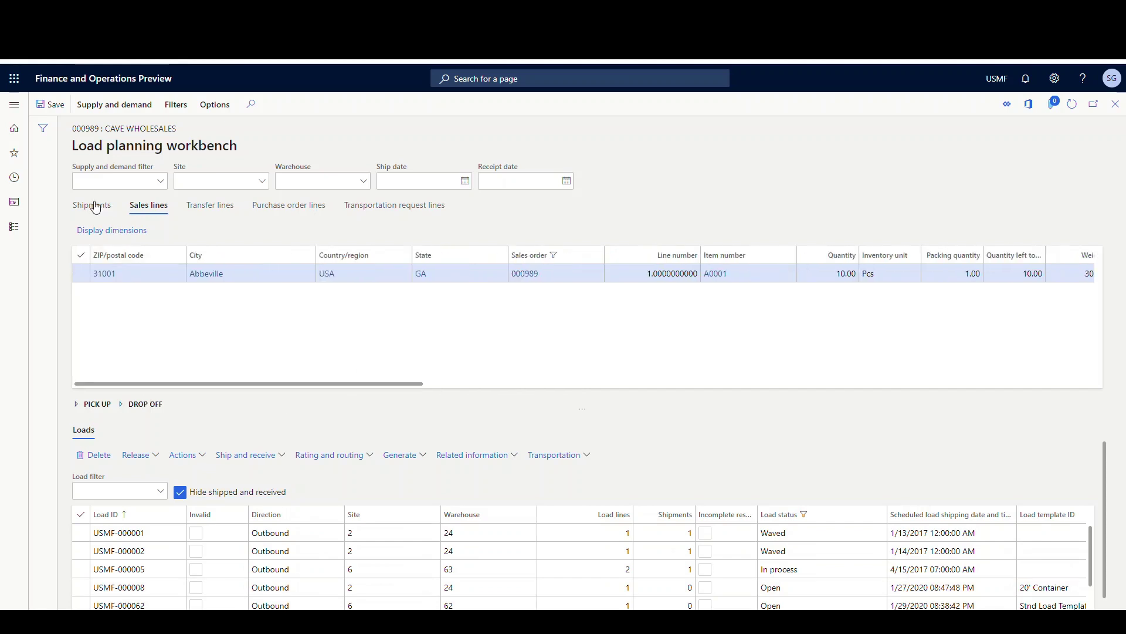
- Add the sales line to a new load using the Stnd Load Template, continuing despite the exceeded capacity
left_click(140, 104)
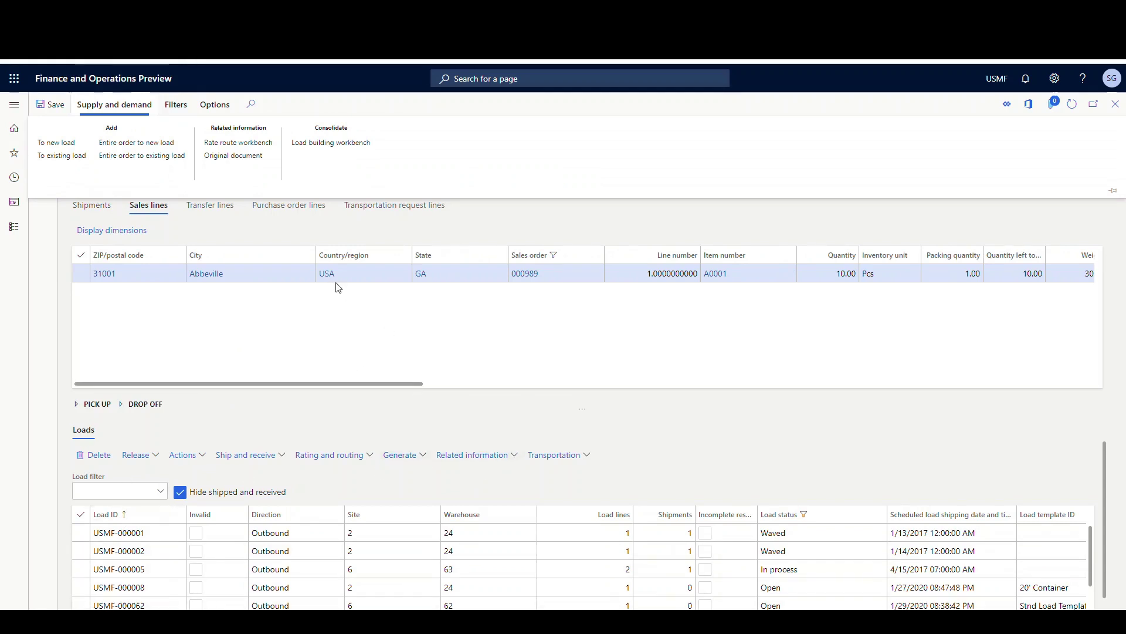
left_click(82, 273)
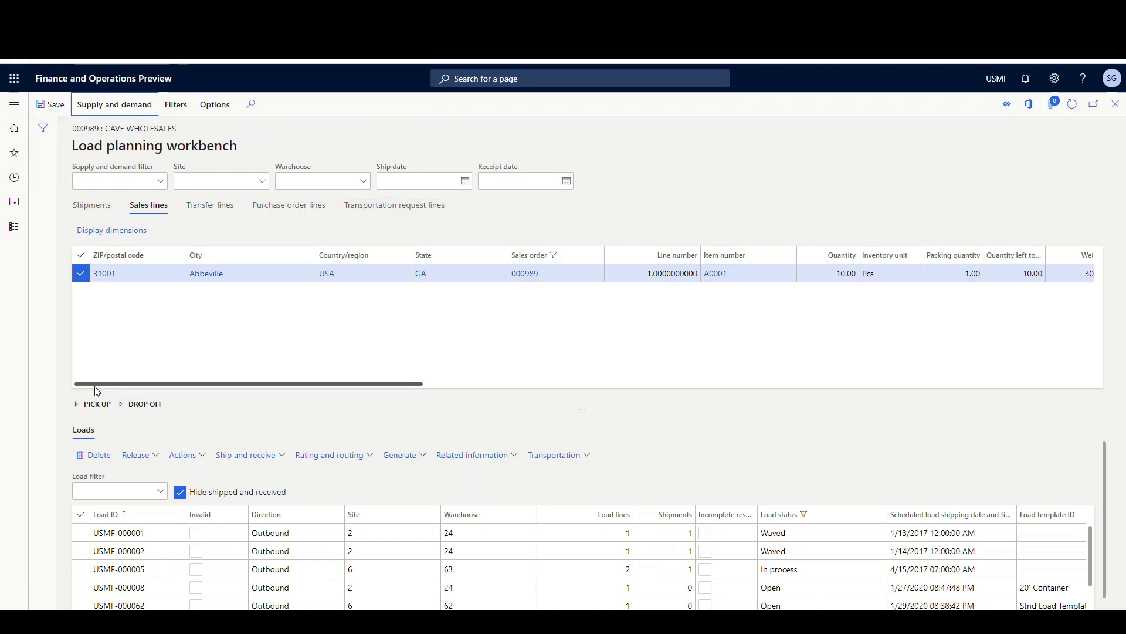
left_click(113, 106)
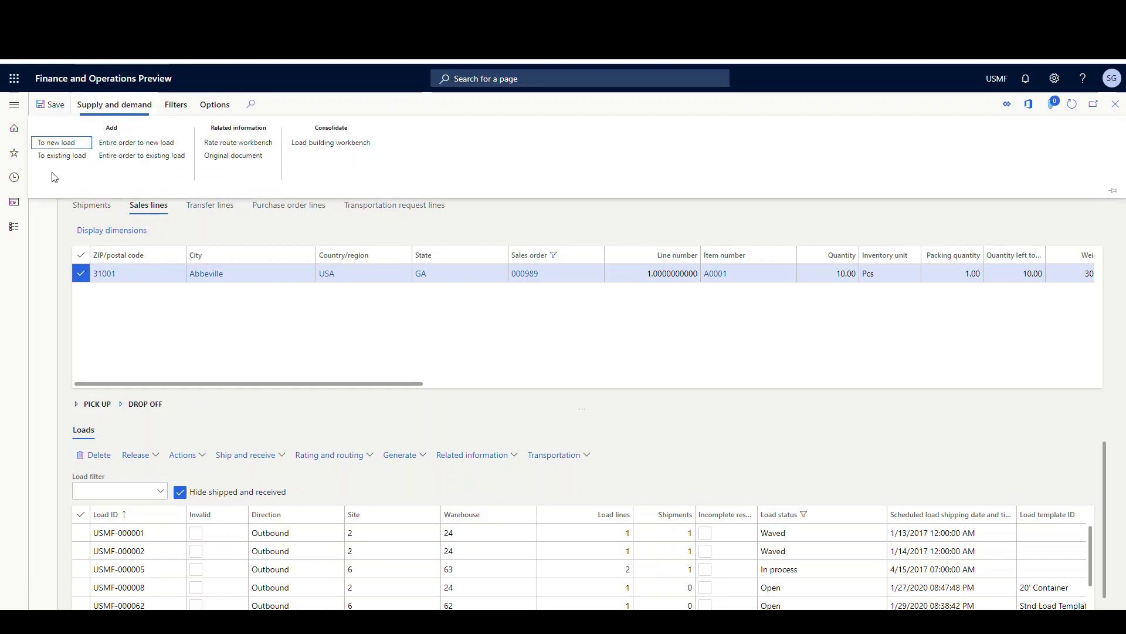
left_click(55, 143)
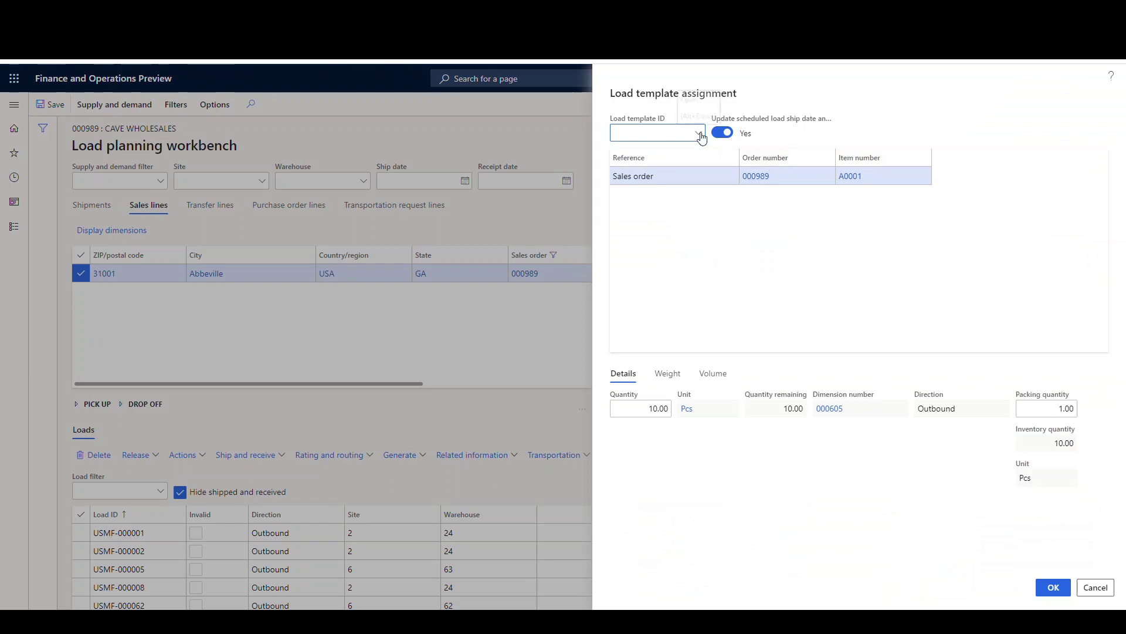
left_click(700, 134)
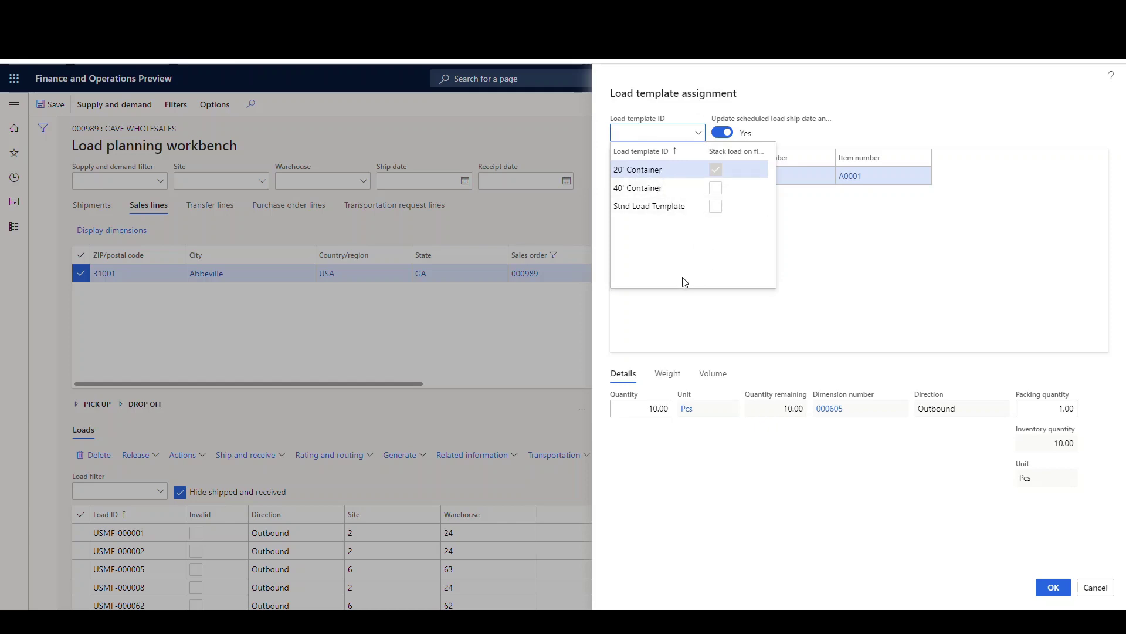
left_click(671, 206)
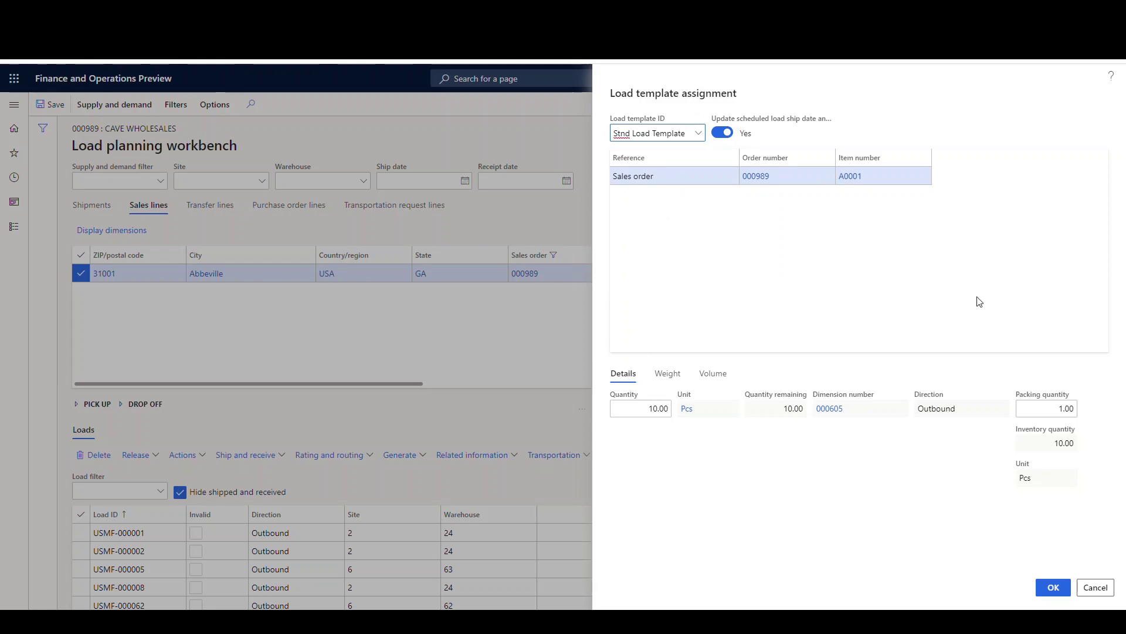
left_click(1053, 587)
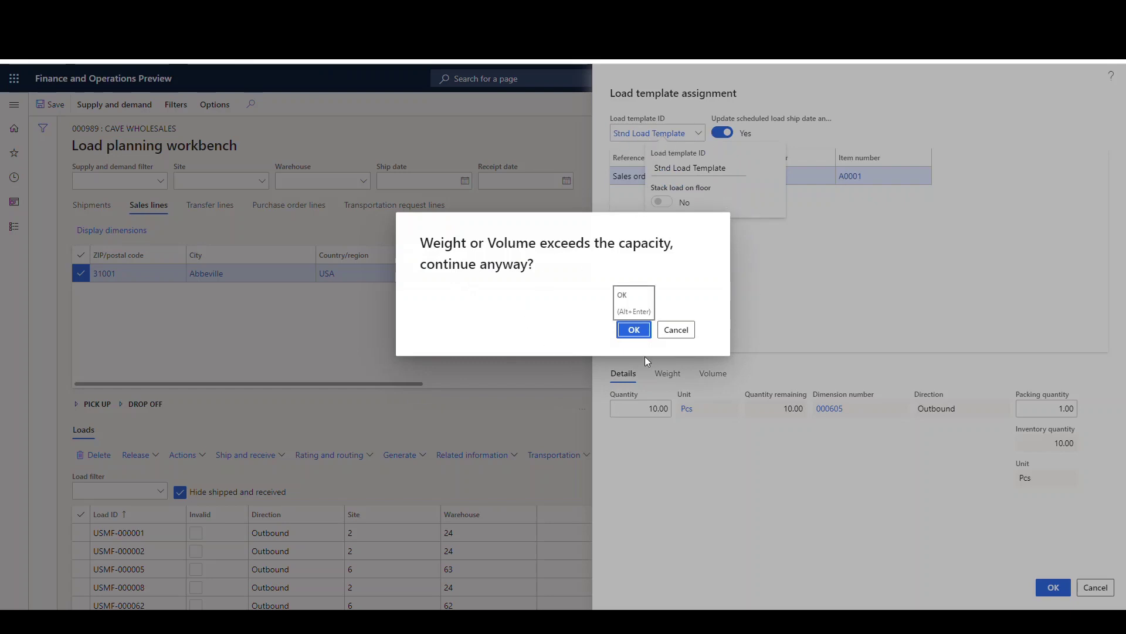
left_click(634, 330)
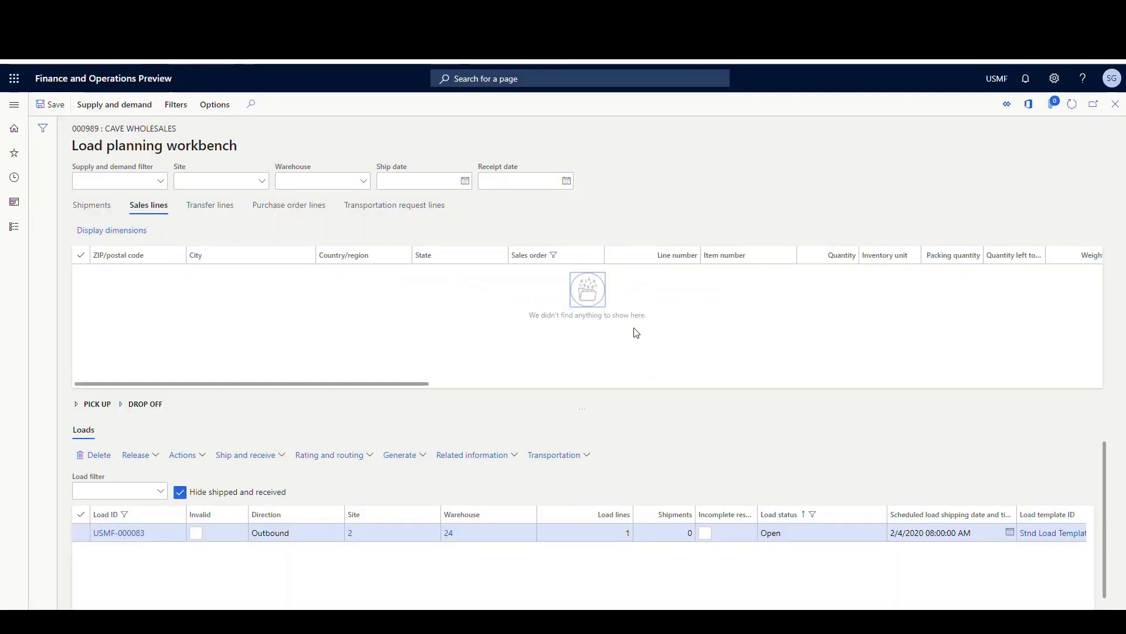
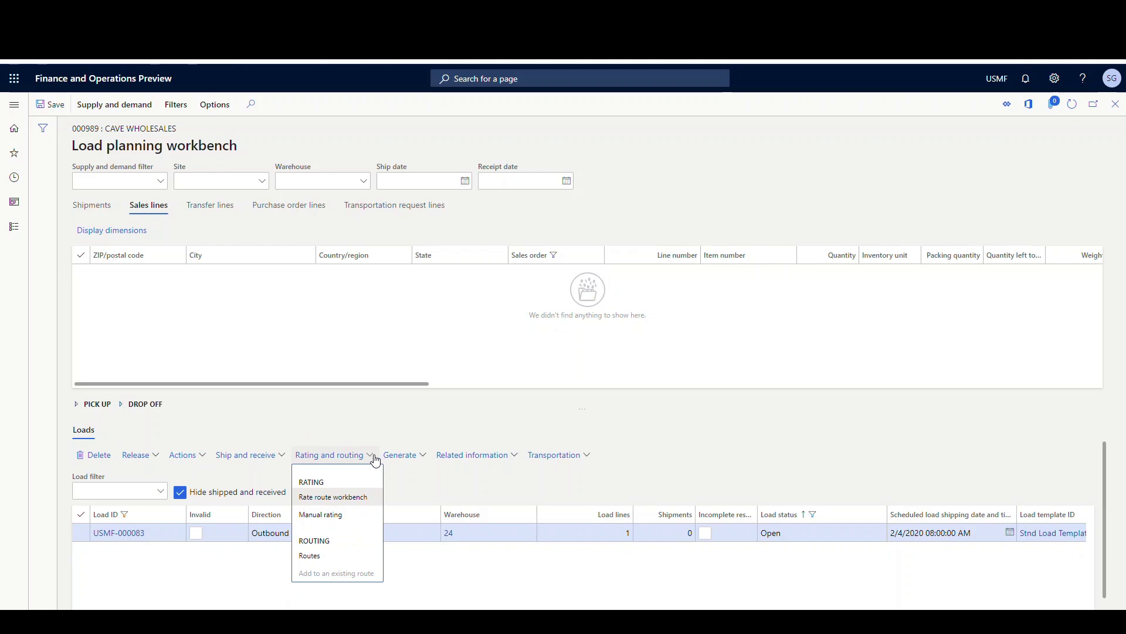
- Open the rate route workbench for the new load and rate shop it across the shipping carriers
left_click(350, 499)
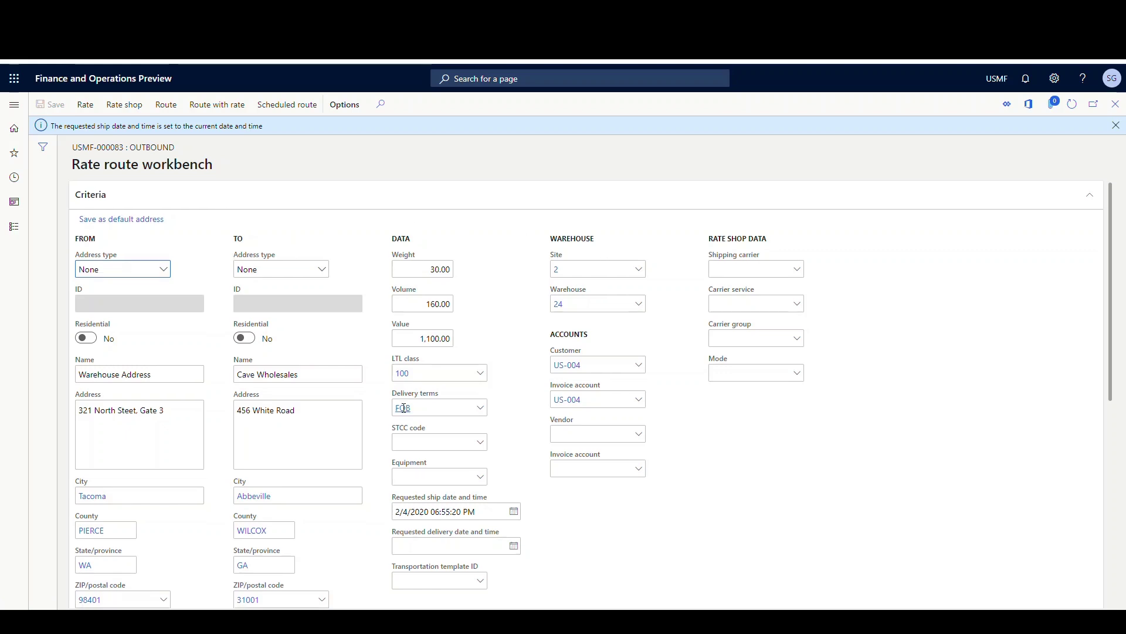
scroll(375, 281, "down", 3)
scroll(144, 301, "up", 2)
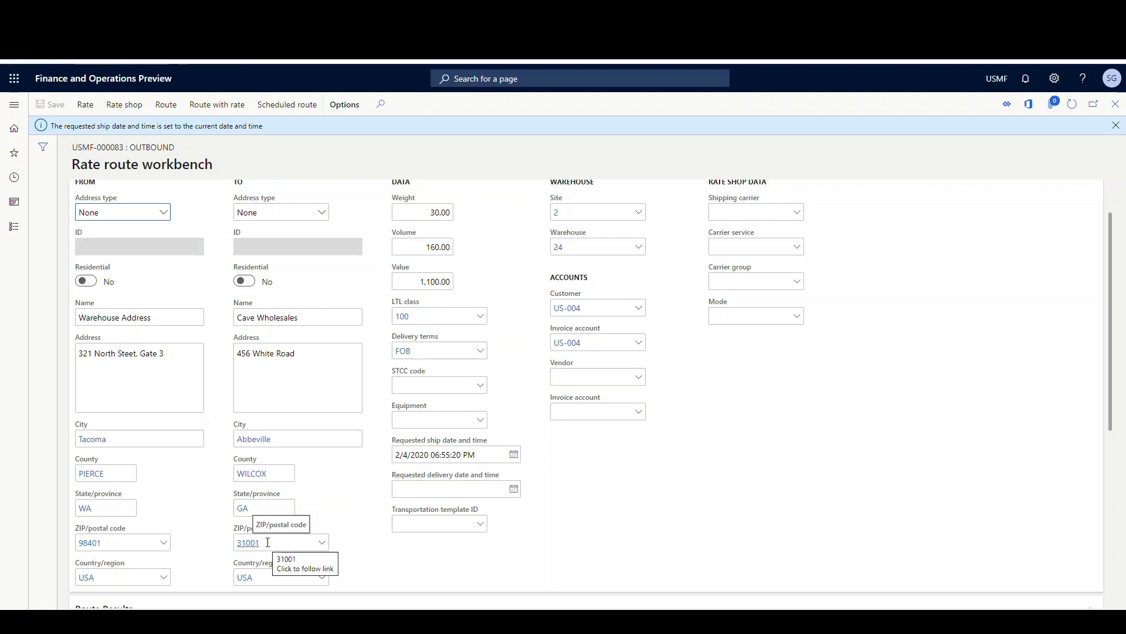
left_click(130, 107)
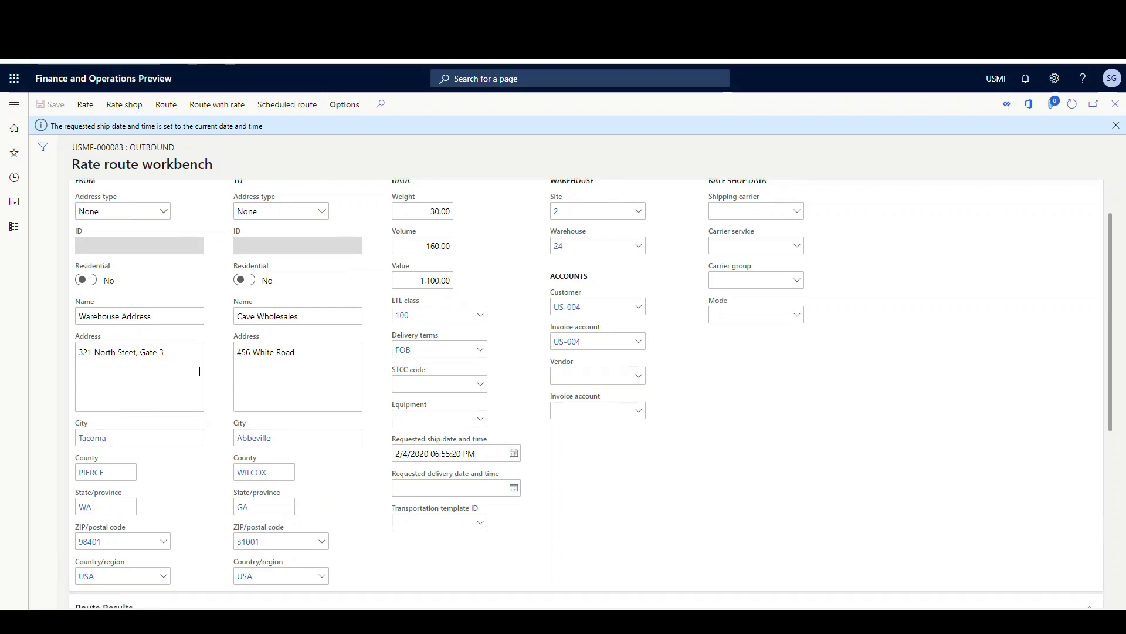
scroll(200, 371, "down", 3)
scroll(200, 372, "down", 2)
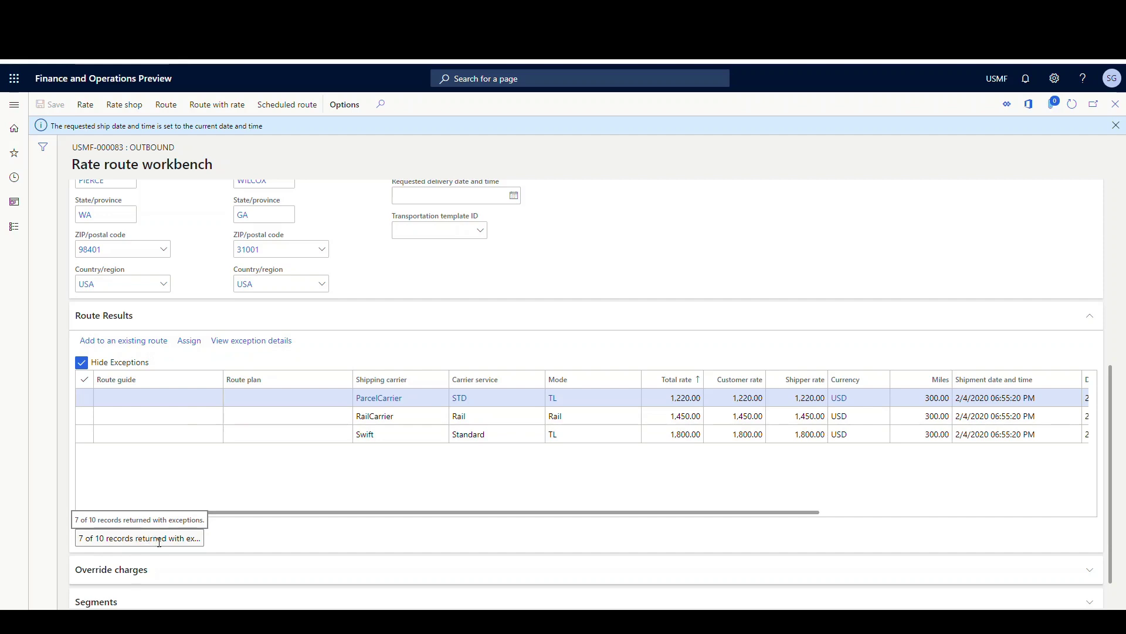
- Include the exceptions in the route results and examine the carriers' rates, miles, delivery dates and exception flags
left_click(121, 364)
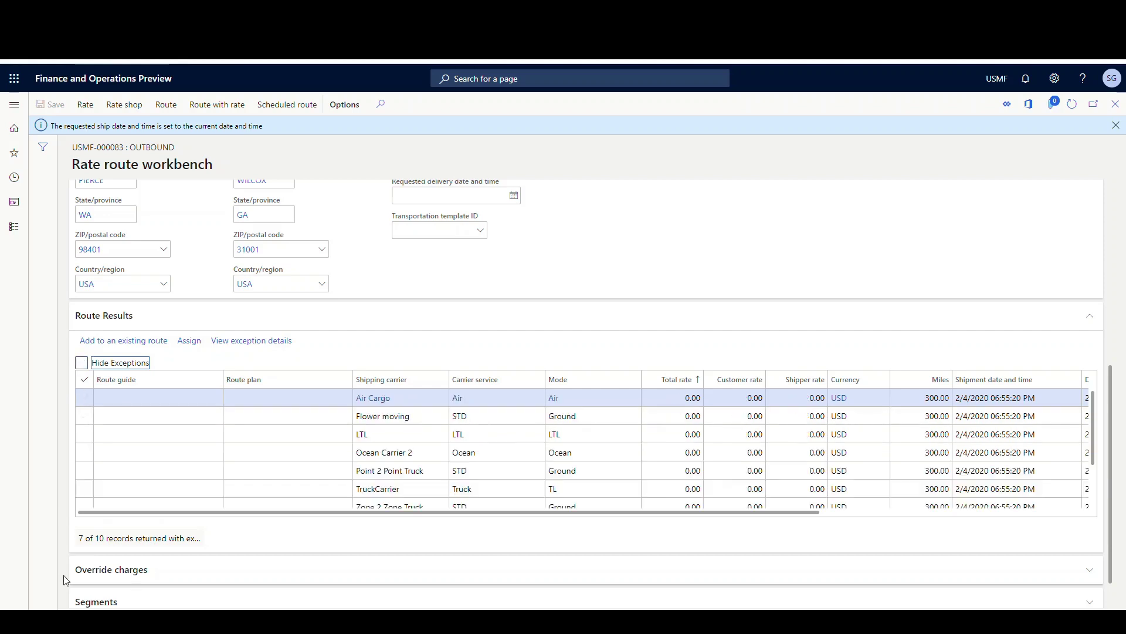
scroll(443, 403, "down", 1)
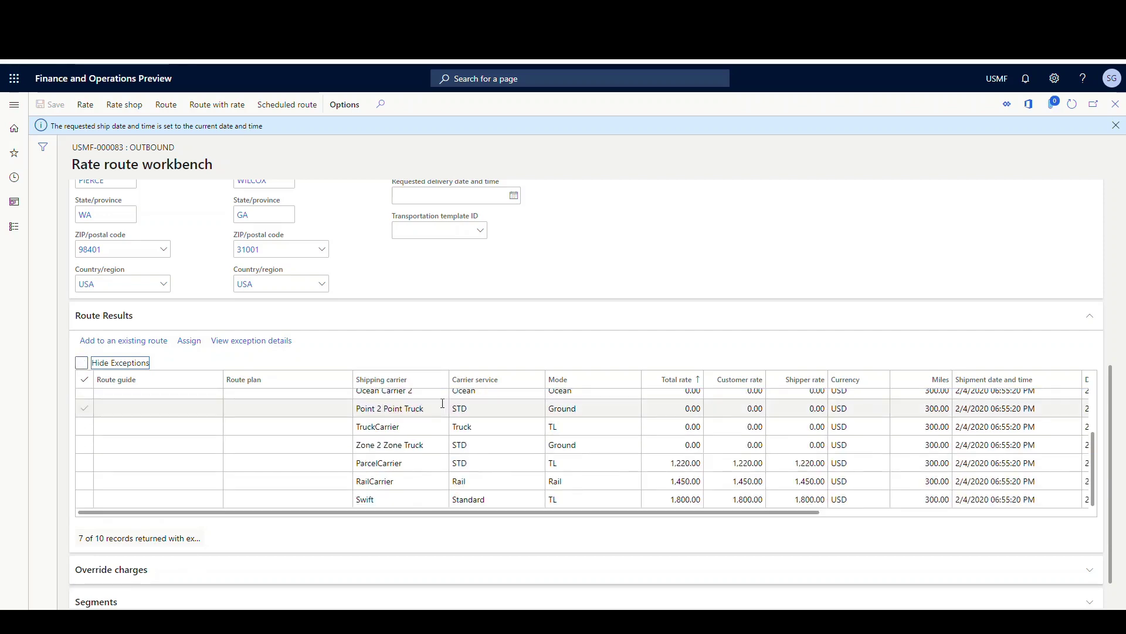
left_click(447, 420)
scroll(447, 422, "up", 1)
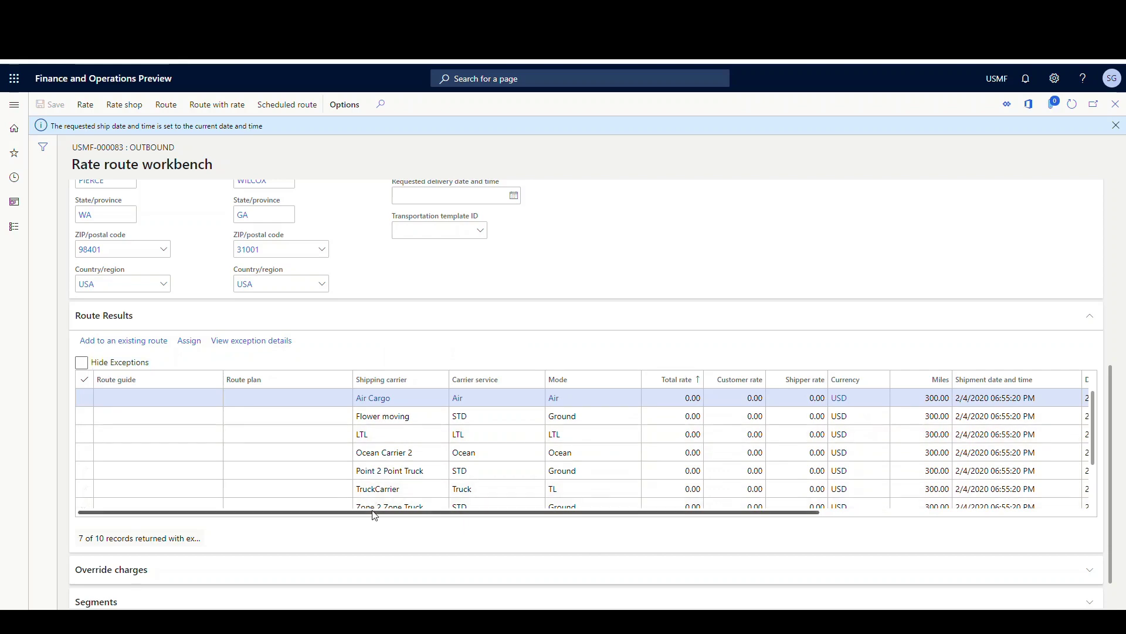
left_click_drag(374, 515, 420, 517)
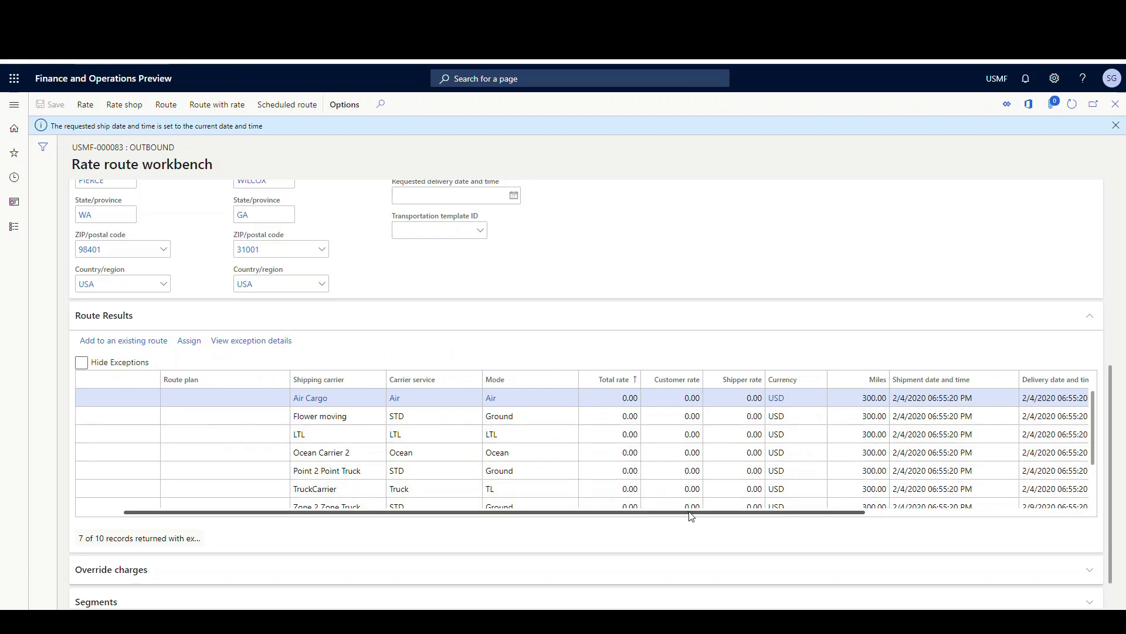
left_click_drag(691, 516, 963, 496)
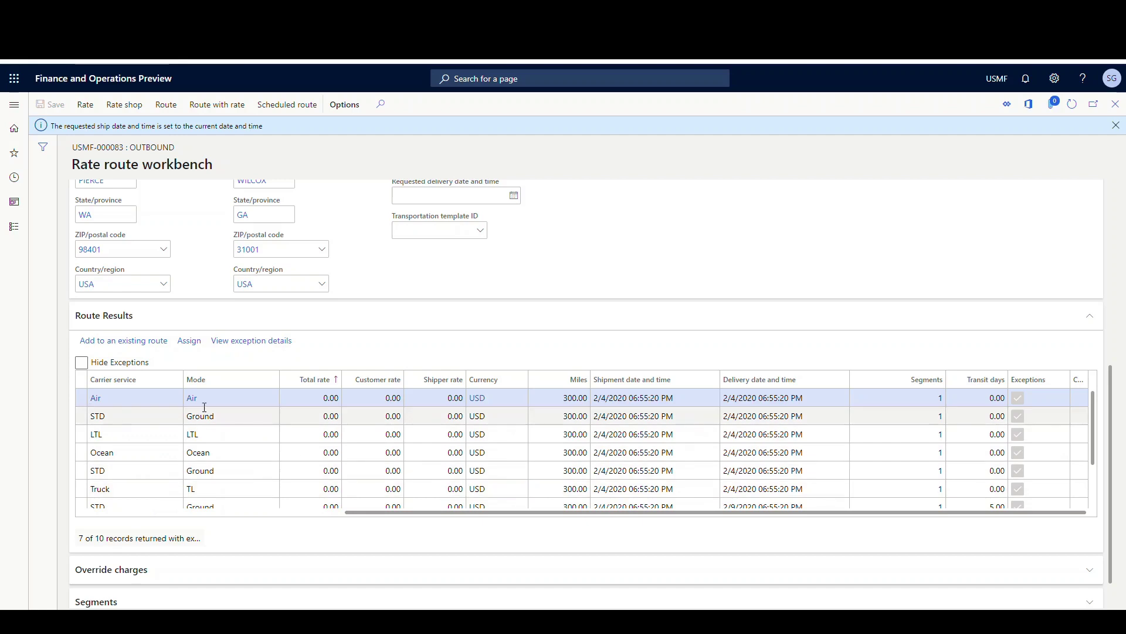
- Examine the exception details for the LTL carrier's route result, widening the notes column to read the full note
left_click_drag(451, 515, 193, 516)
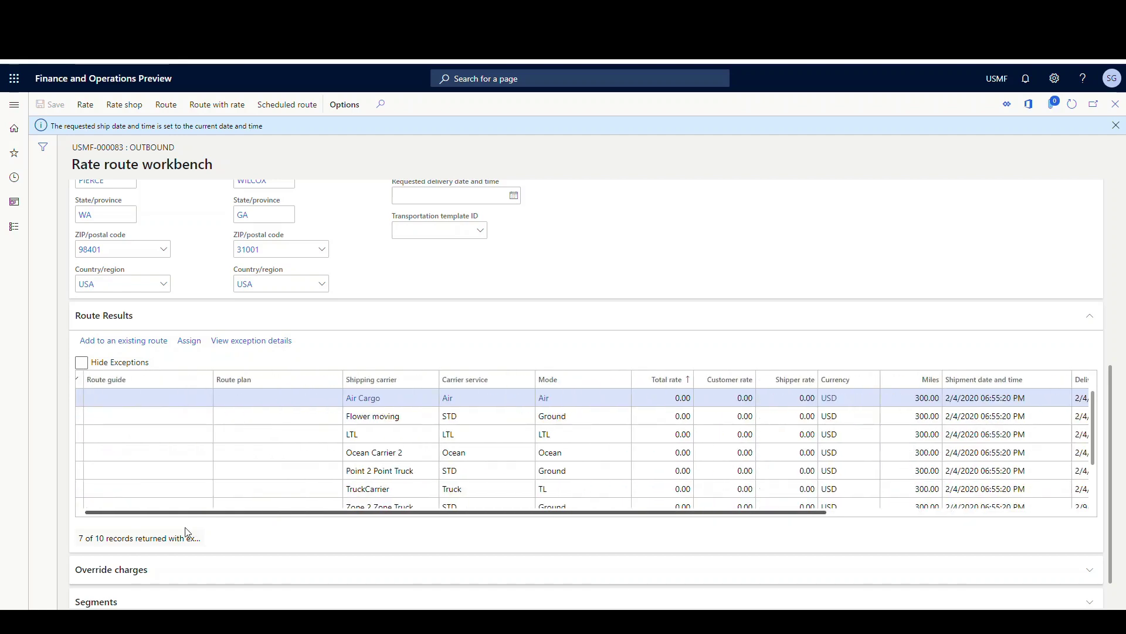
left_click(322, 434)
left_click(248, 341)
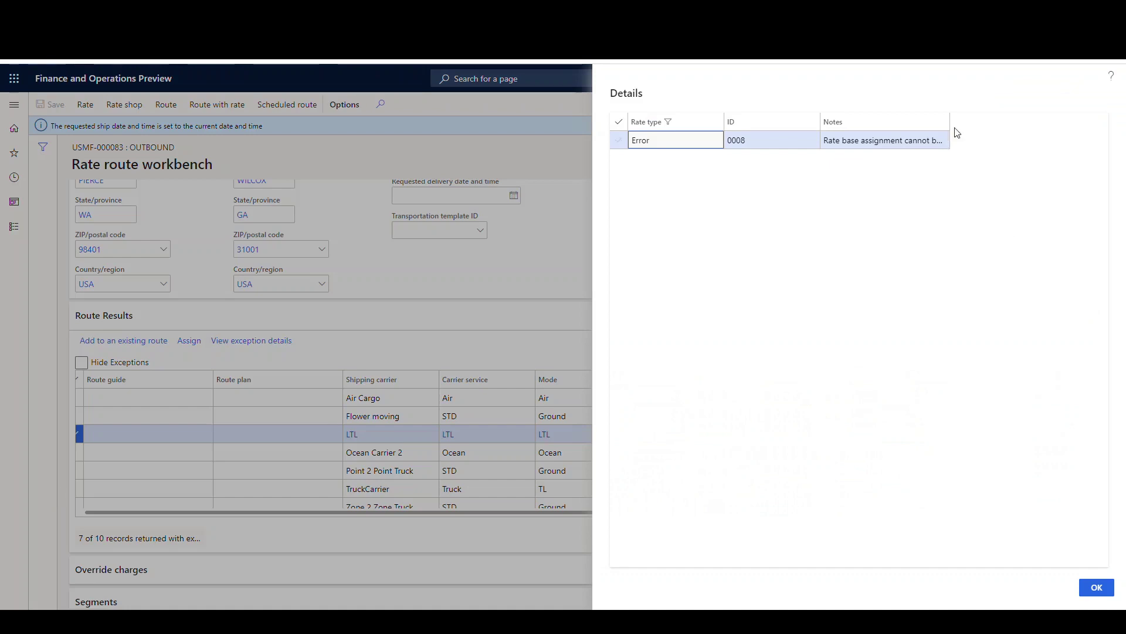
left_click_drag(949, 123, 1014, 116)
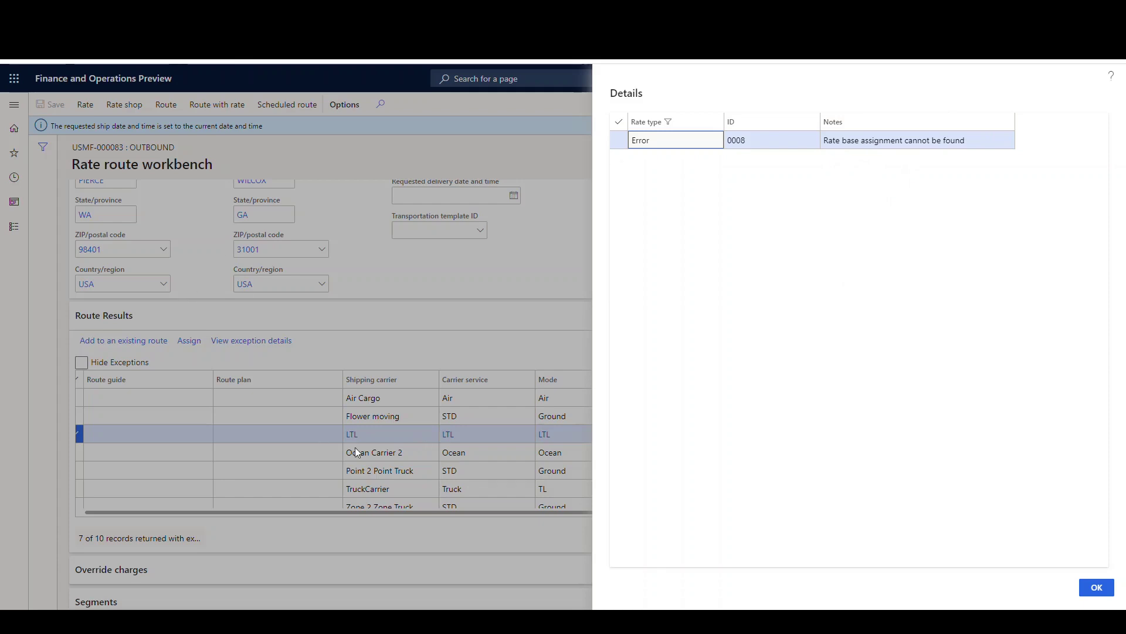
left_click(1096, 587)
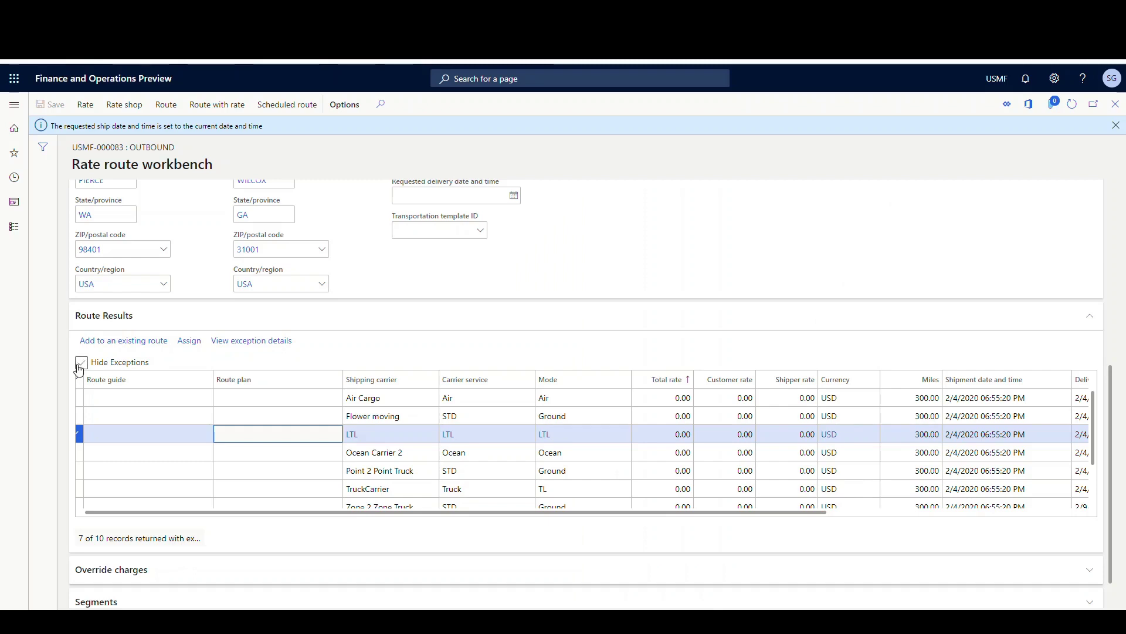
- Hide the results with exceptions in the route results and bring the shipping carriers back into view
left_click(81, 363)
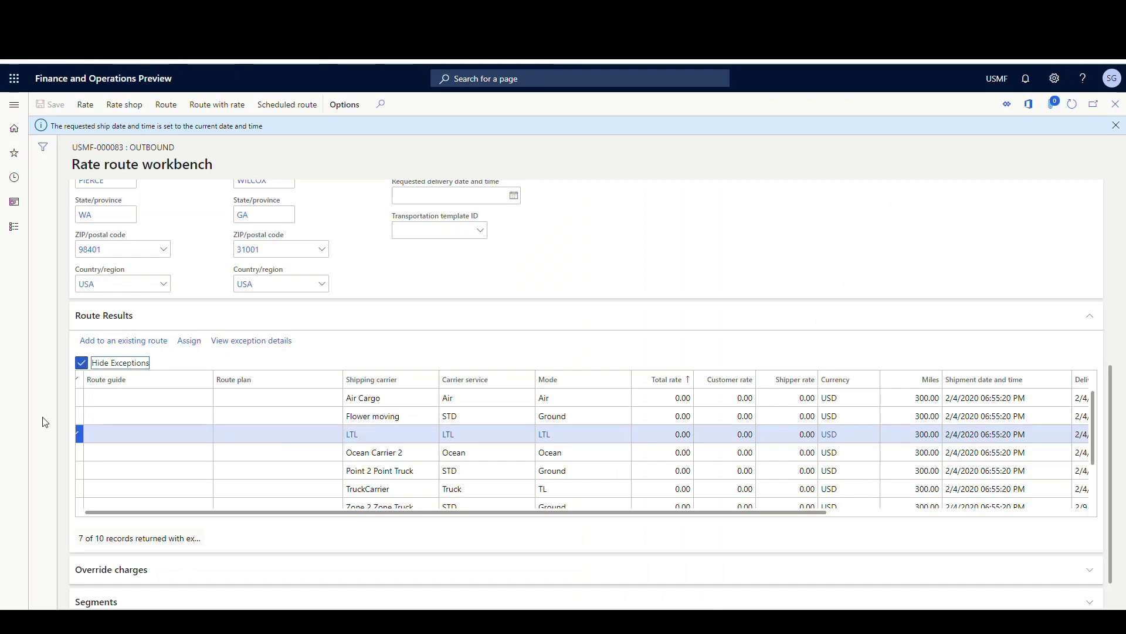
left_click(574, 518)
left_click_drag(574, 518, 507, 526)
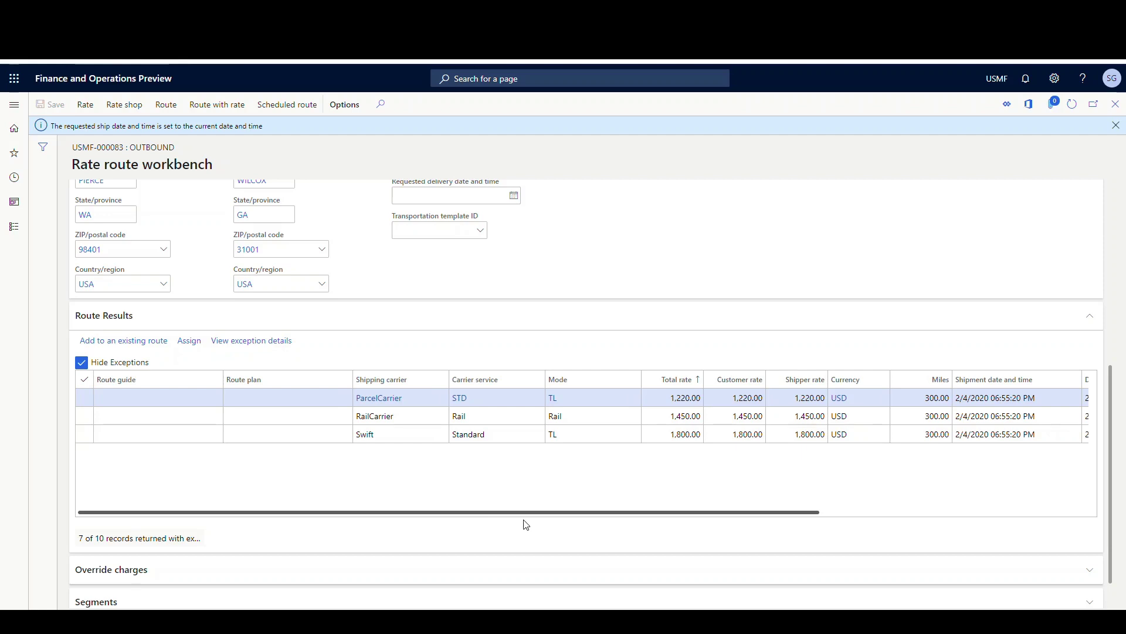
- Select Swift's Standard TL route, compare its rate, delivery date and transit days with the other carriers, and assign it to the load
left_click(390, 434)
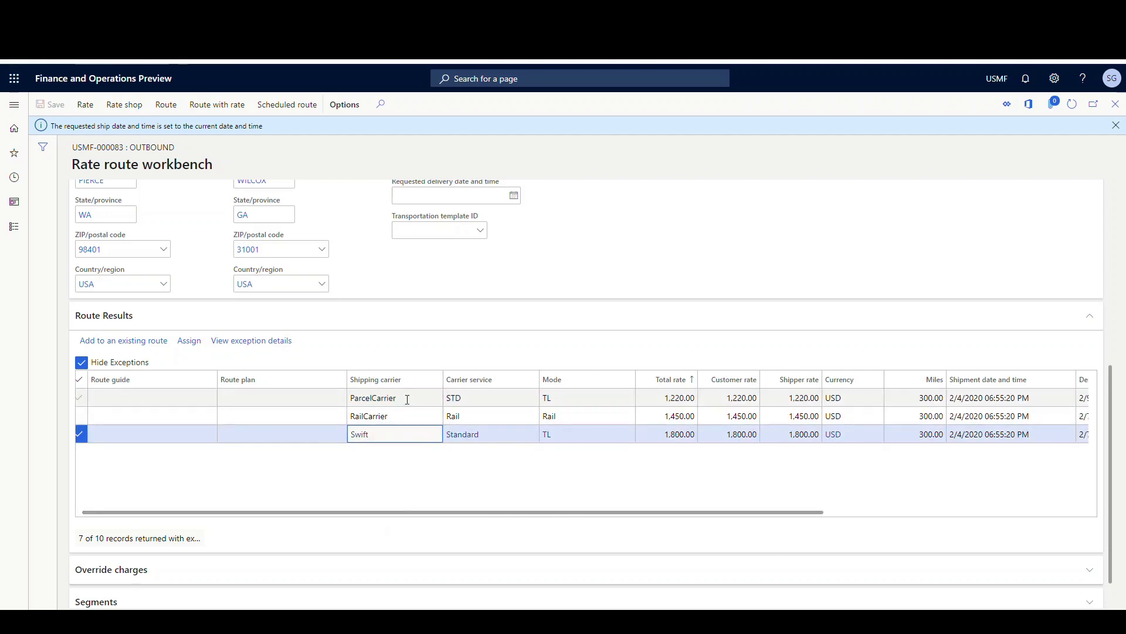
mouse_move(408, 399)
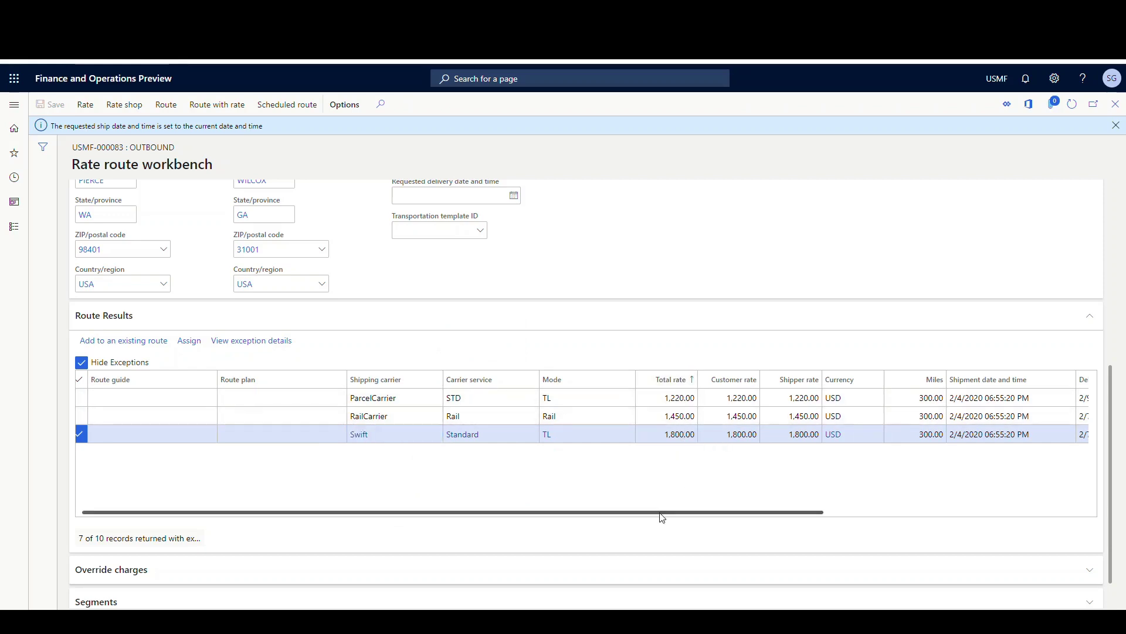
left_click_drag(661, 518, 797, 513)
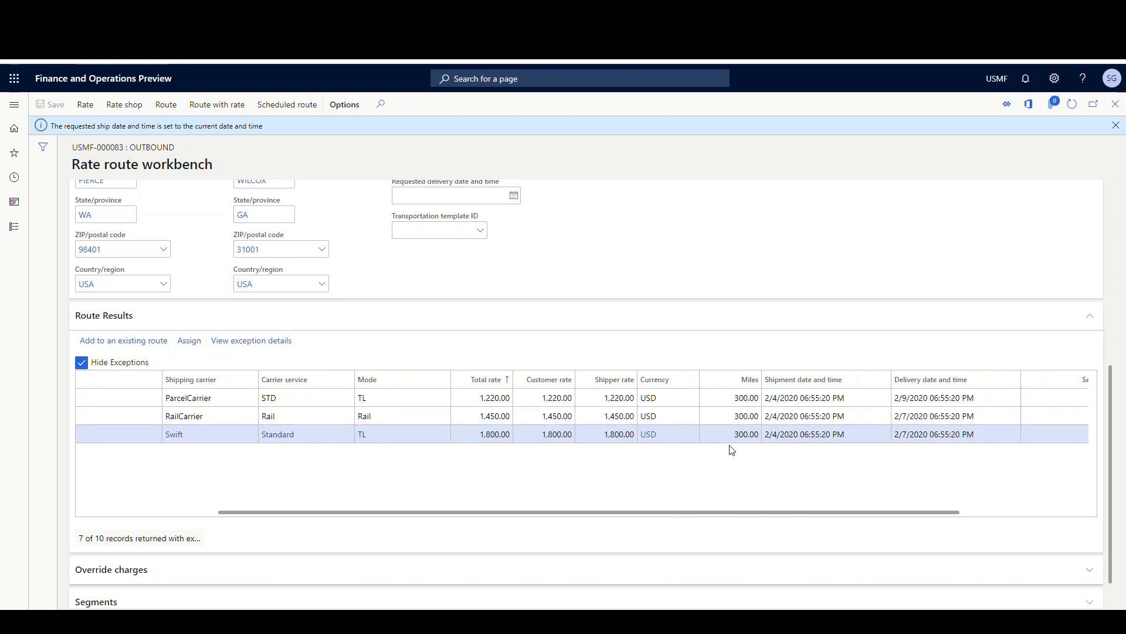
scroll(721, 504, "right", 1)
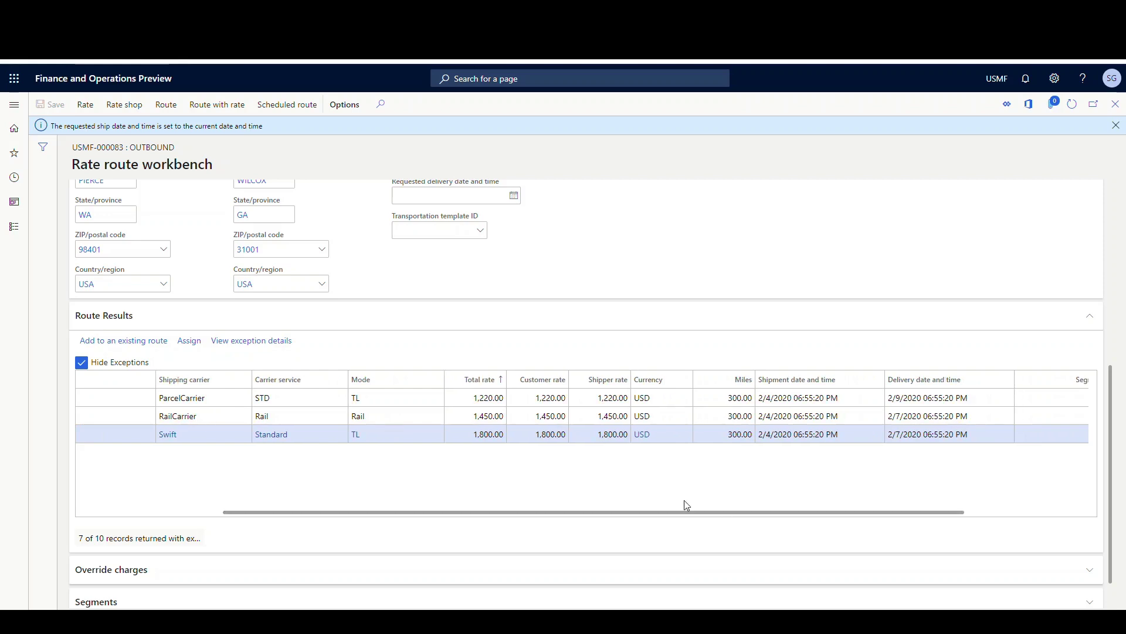
left_click_drag(659, 515, 854, 498)
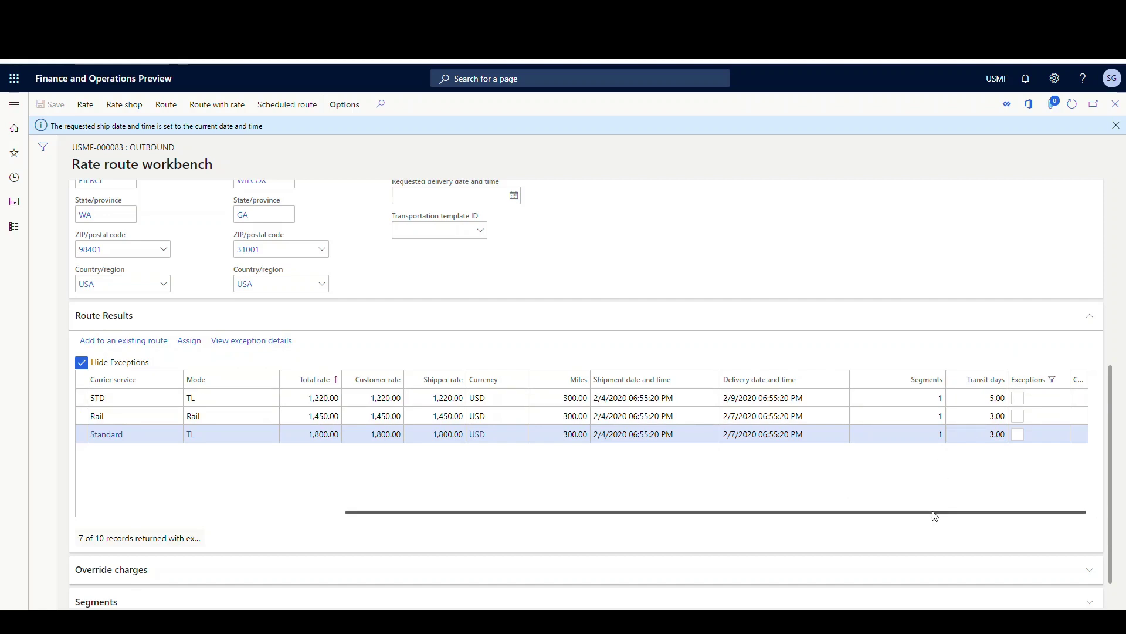
left_click_drag(934, 516, 638, 524)
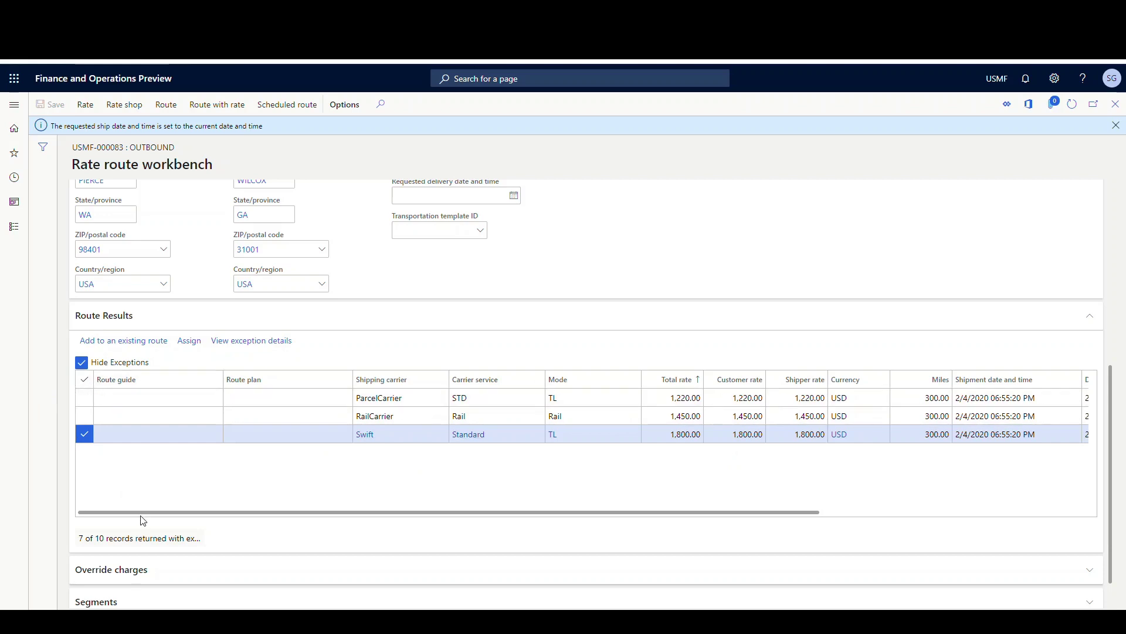
left_click(189, 341)
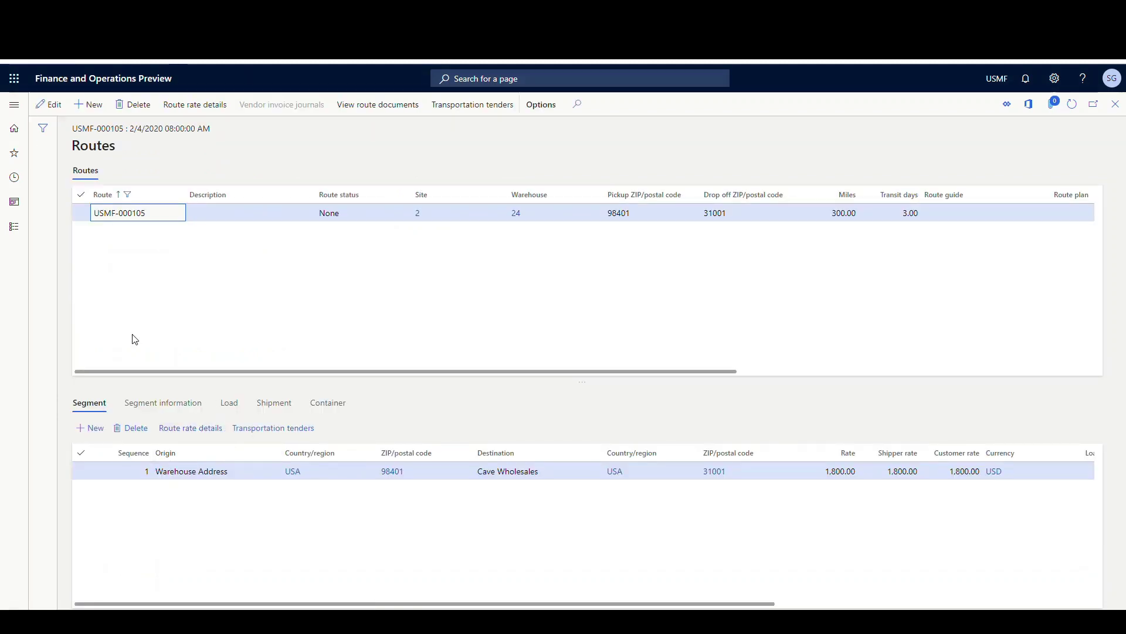
- Review the assigned route's segment rates, carrier, mode and miles, and return to the load planning workbench
scroll(341, 490, "right", 3)
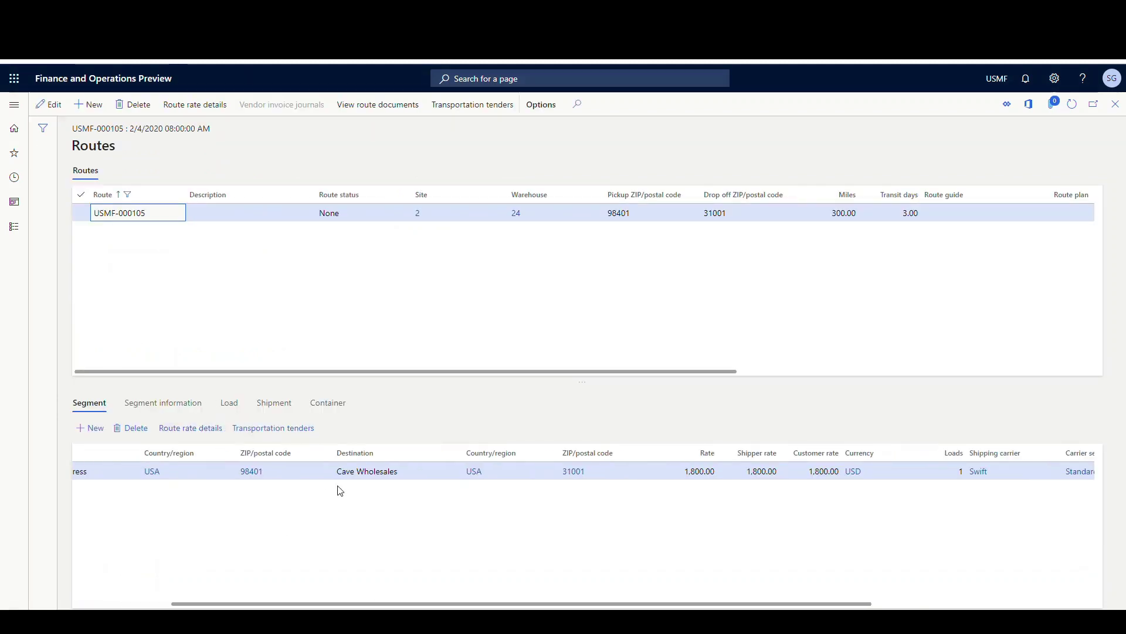
scroll(340, 490, "right", 7)
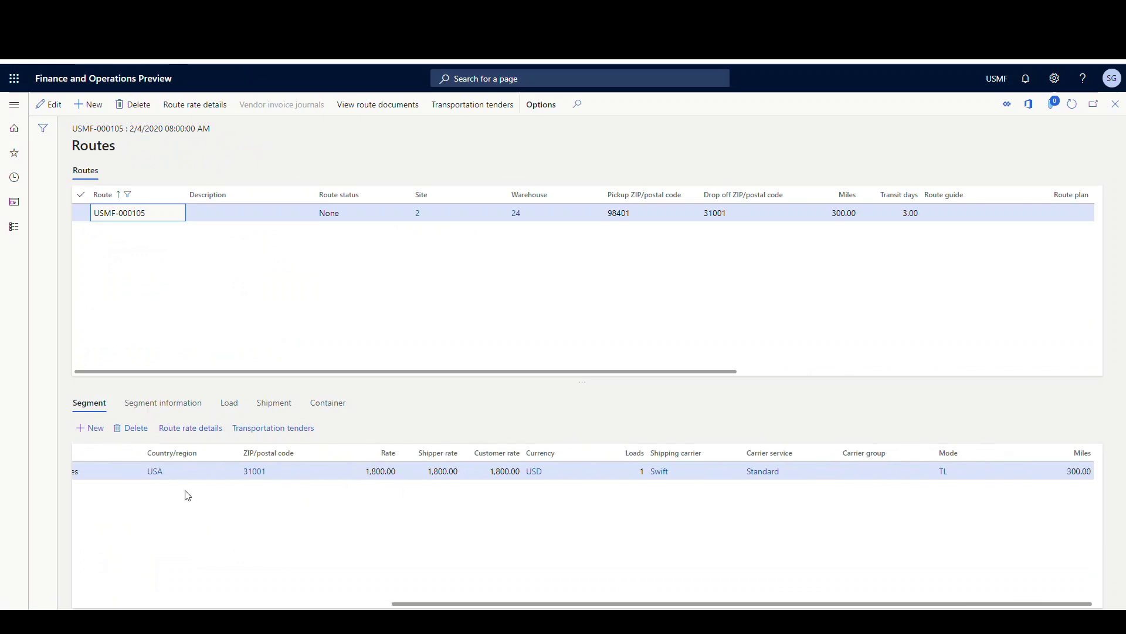
scroll(469, 540, "left", 10)
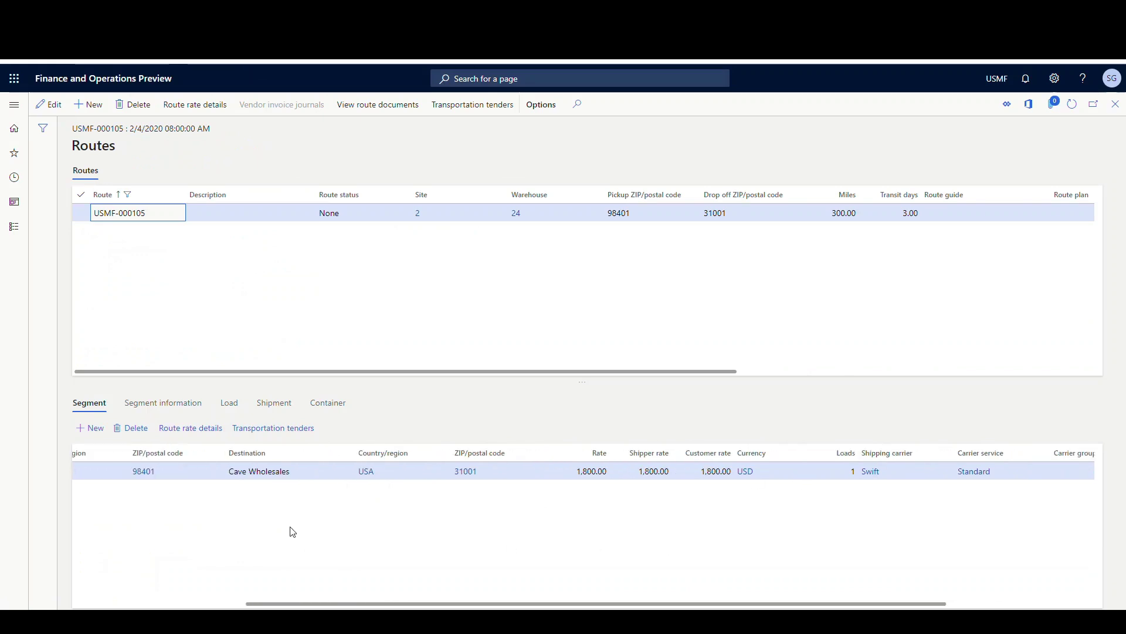
left_click(1116, 104)
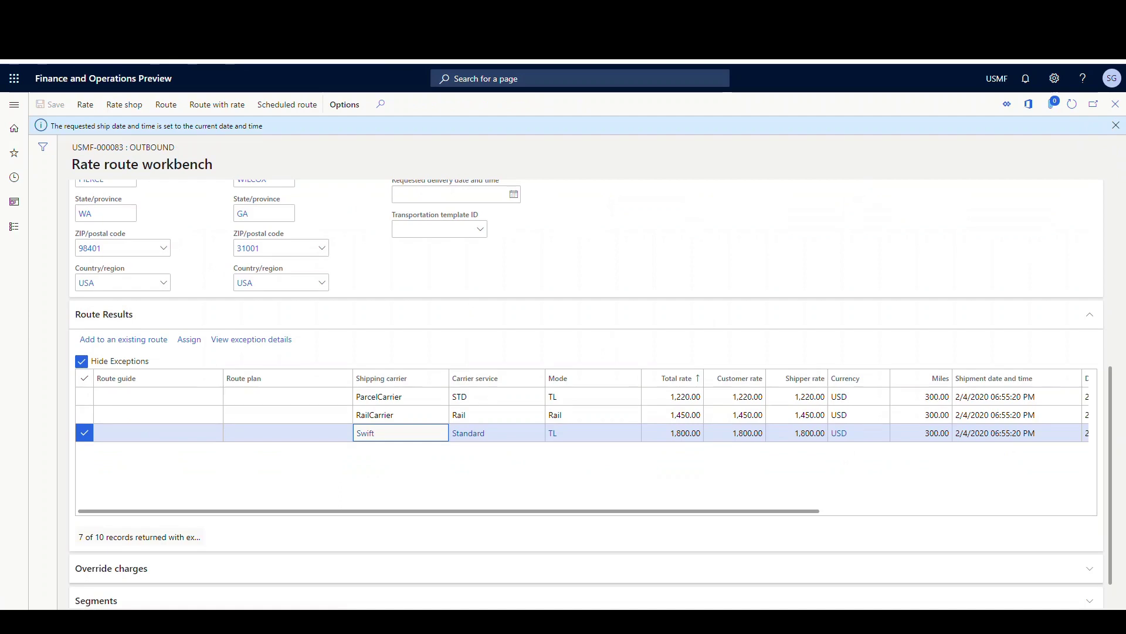
left_click(1118, 104)
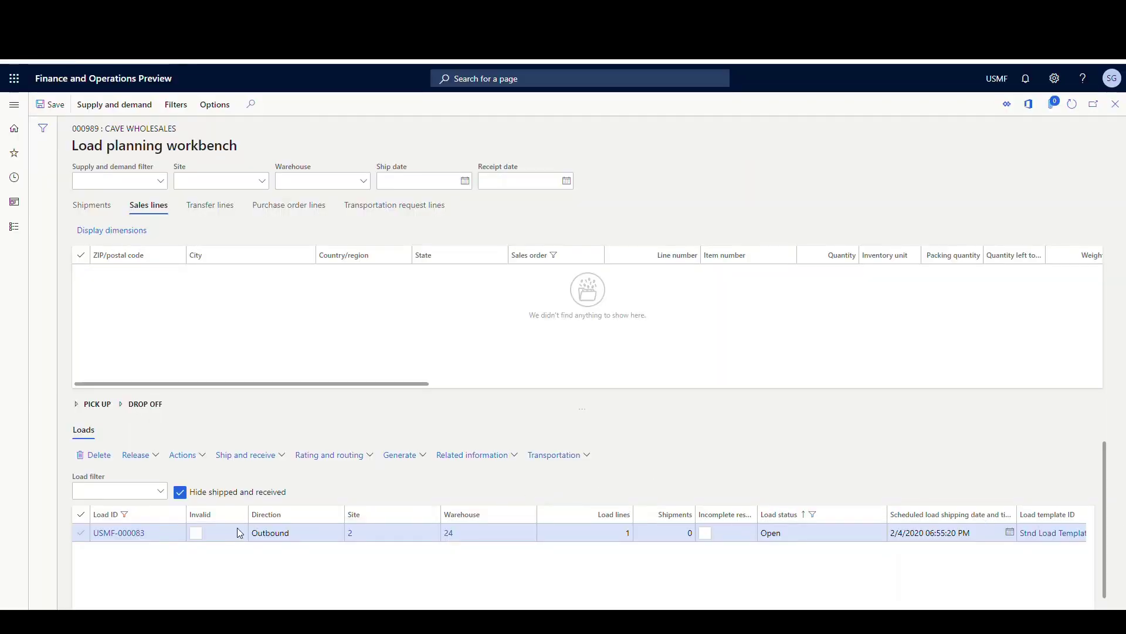
- Release the Cave Wholesales load to the warehouse
left_click(155, 460)
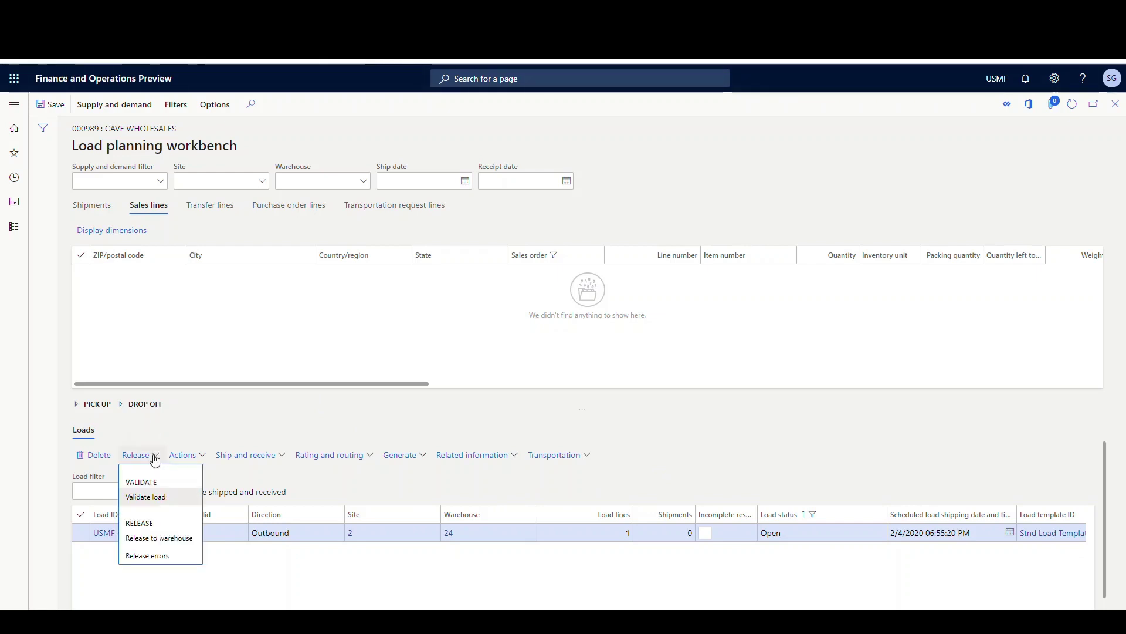
left_click(181, 538)
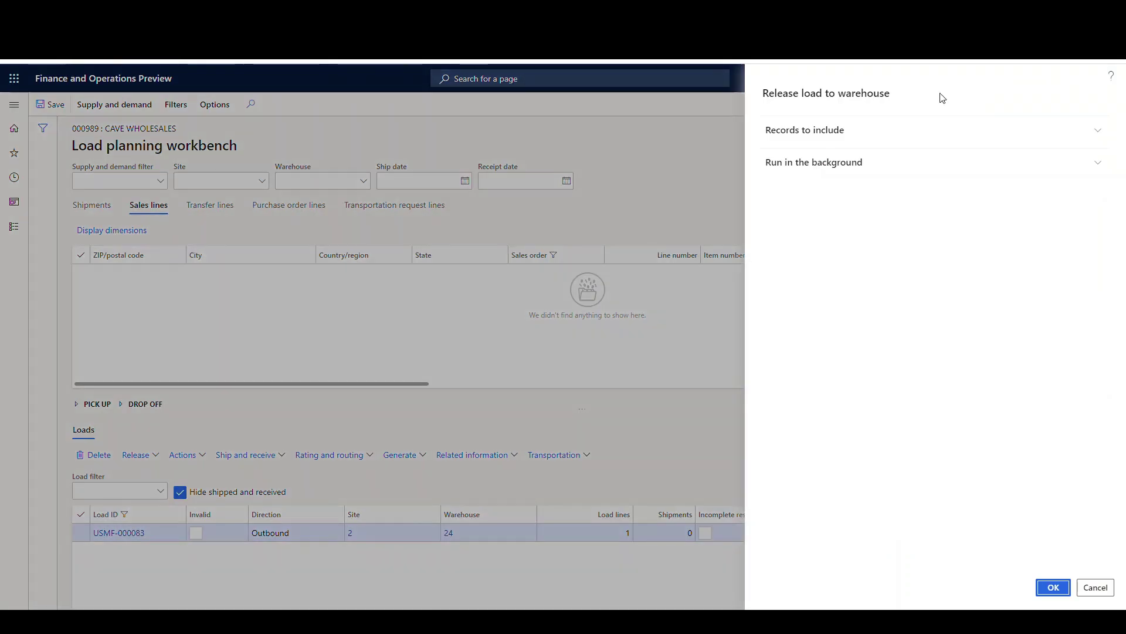
left_click(1055, 587)
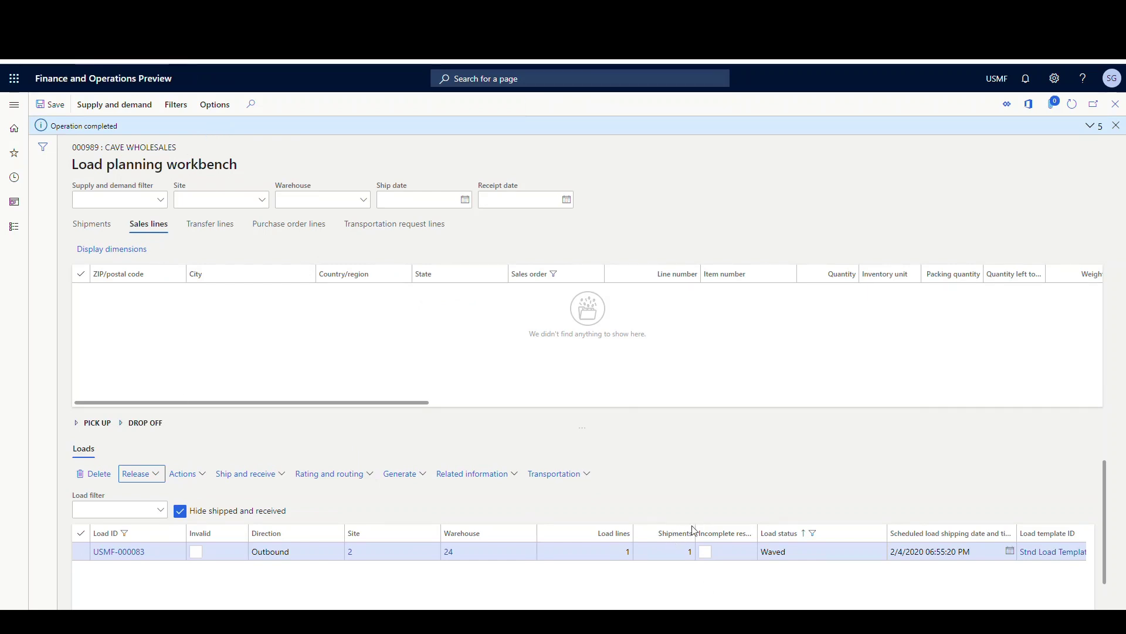
- Open the load's work details and copy the work ID of its sales order work
left_click(514, 479)
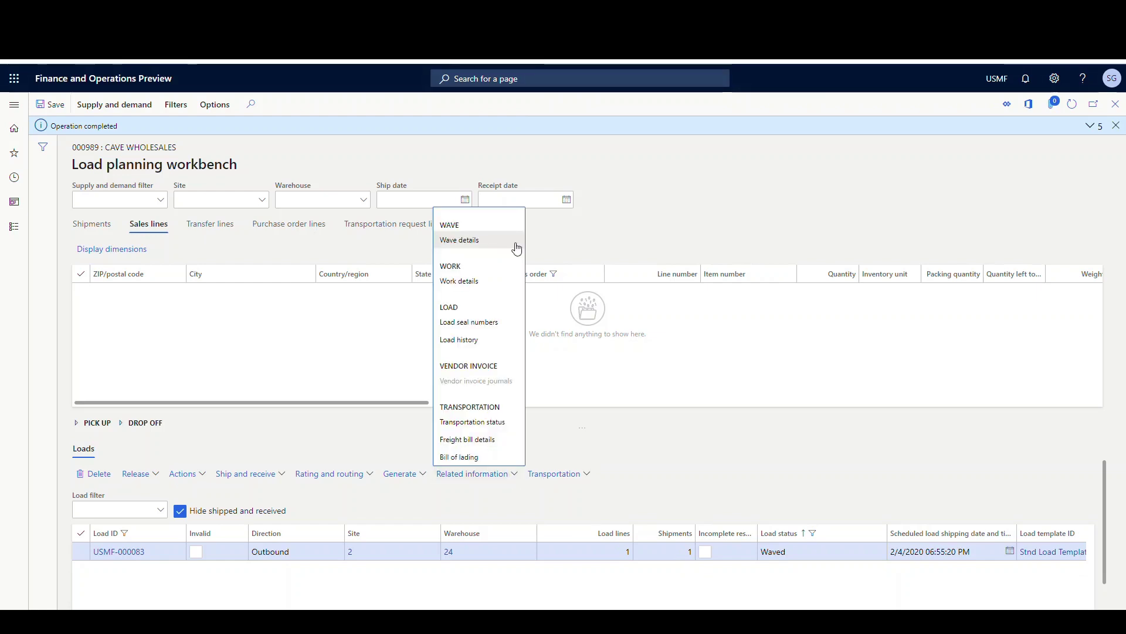
left_click(474, 287)
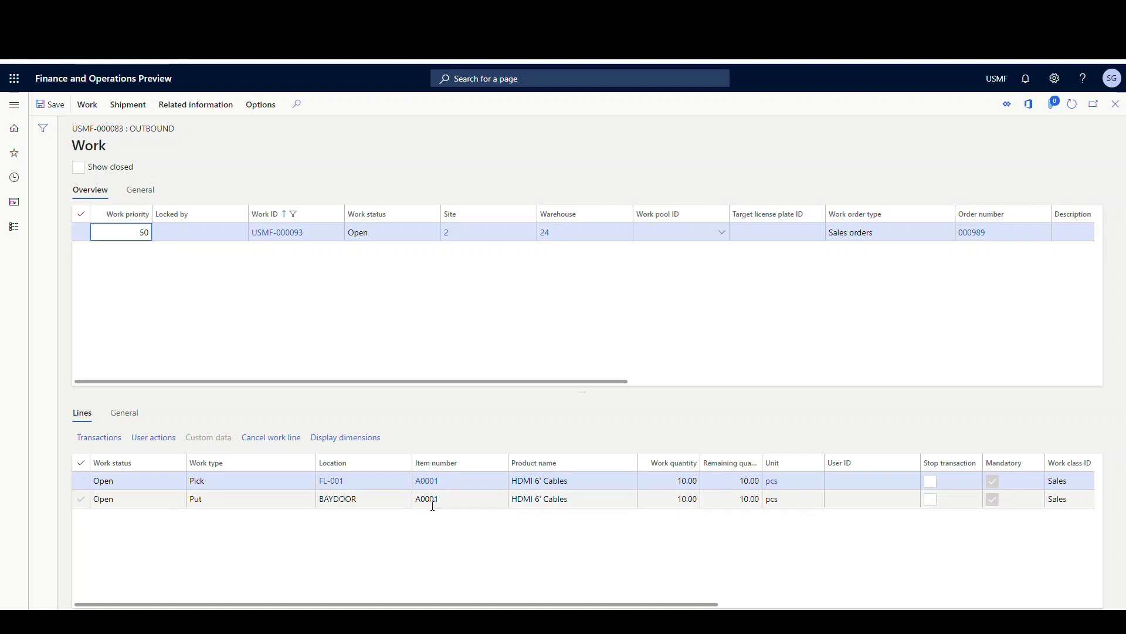
left_click(297, 235)
right_click(277, 239)
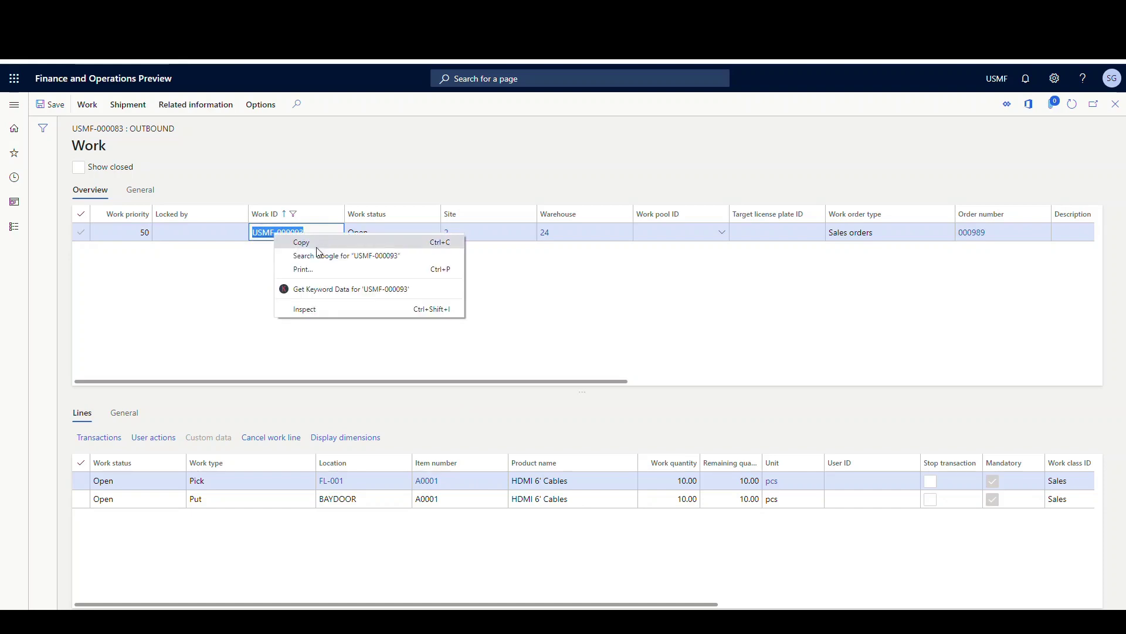
left_click(391, 247)
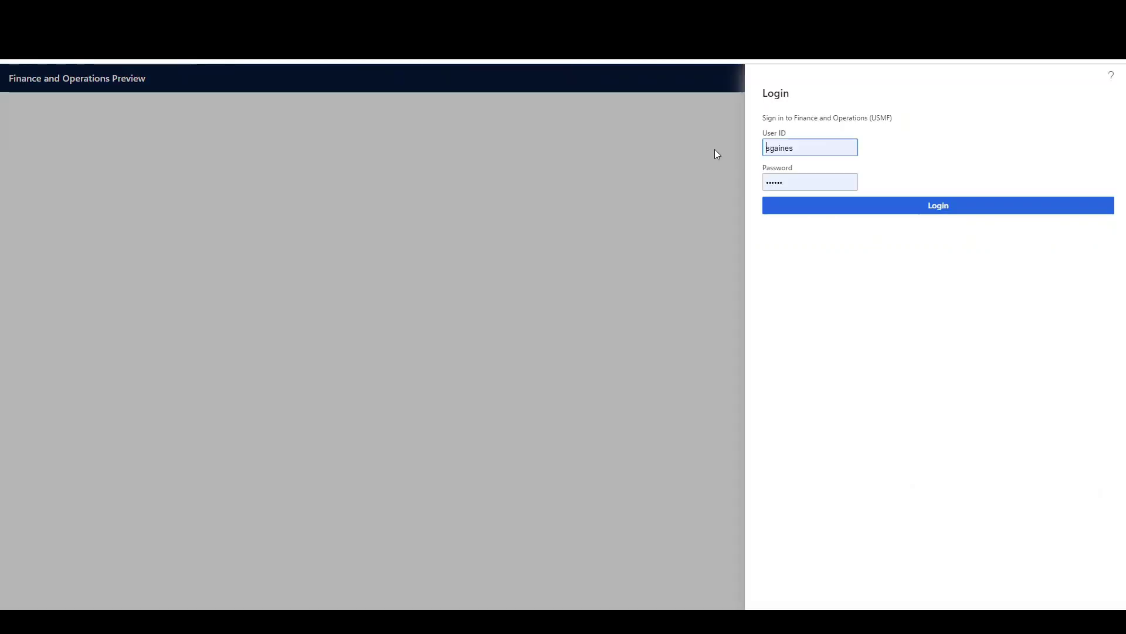
- Switch to the warehouse mobile device page, log in with the prefilled credentials and submit work ID USMF-000093 for user-directed work
left_click(931, 204)
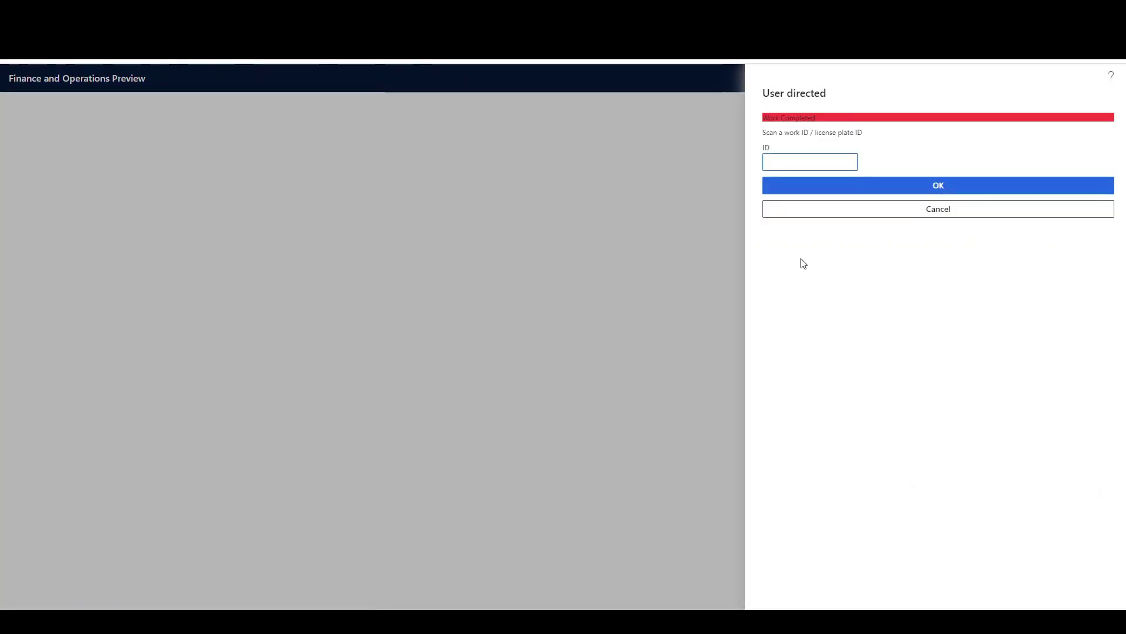
right_click(829, 156)
left_click(877, 249)
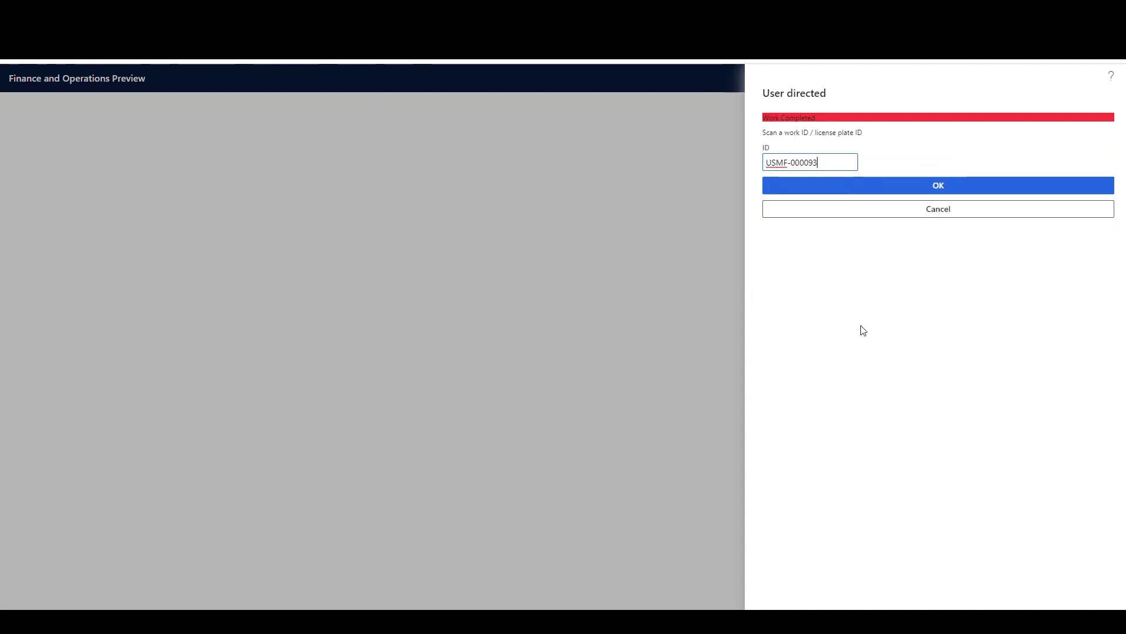
left_click(937, 186)
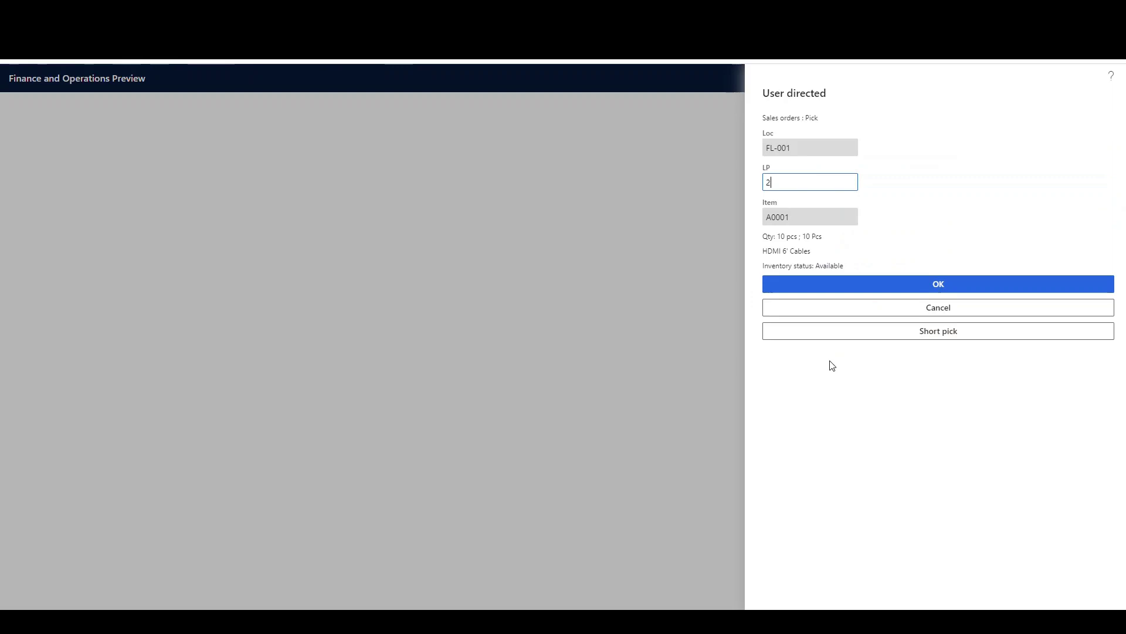
- Pick item A0001 from FL-001 using license plate 24 and target license plate USMF-000000082, and complete the put to BAYDOOR
left_click(958, 285)
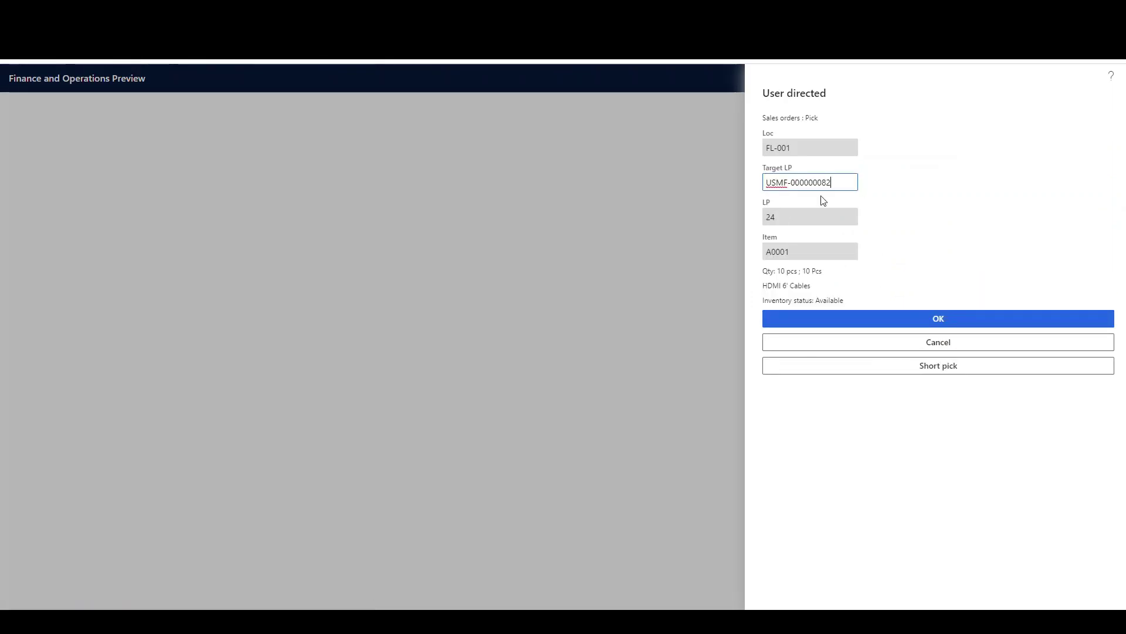
left_click(938, 322)
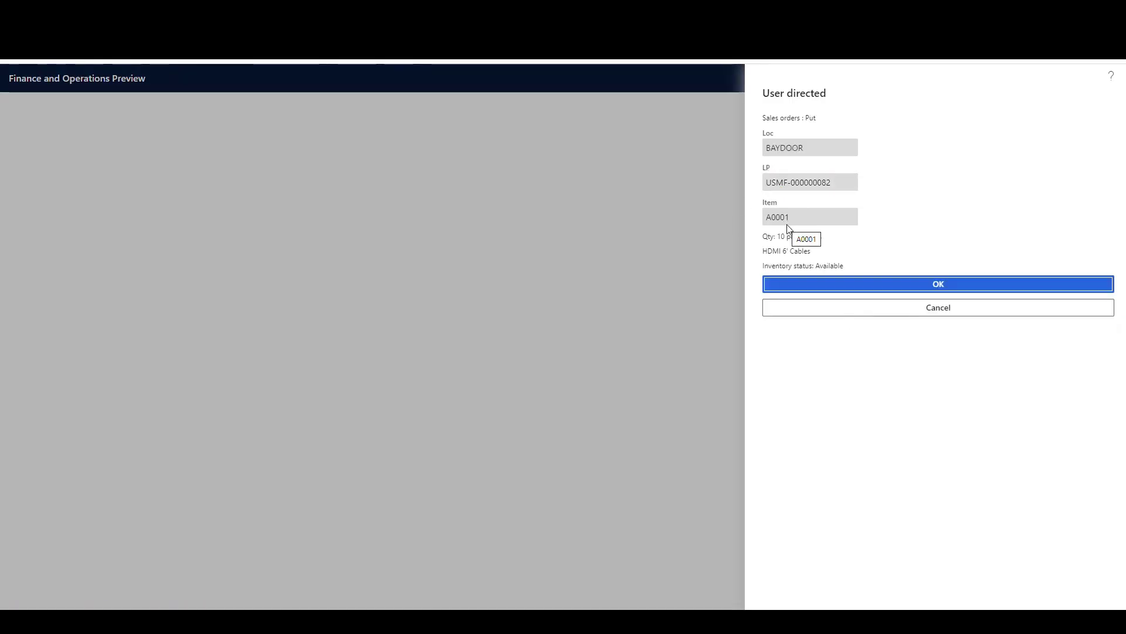
left_click(942, 291)
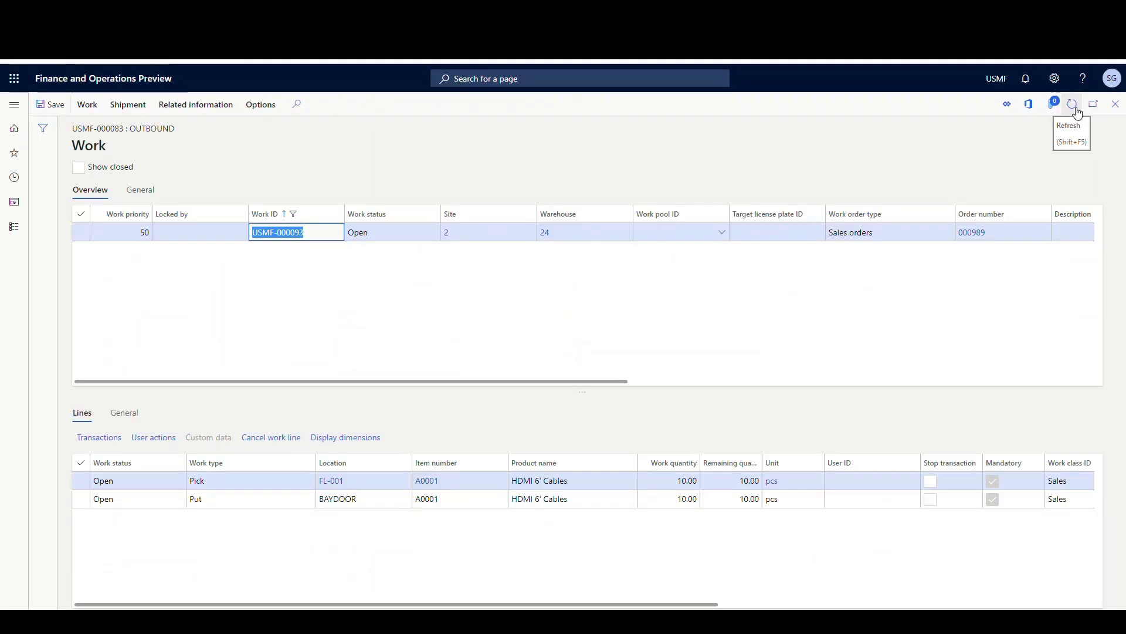
- Refresh the work page to check its status, return to the load planning workbench, dismiss the message and refresh the load's status
left_click(1074, 105)
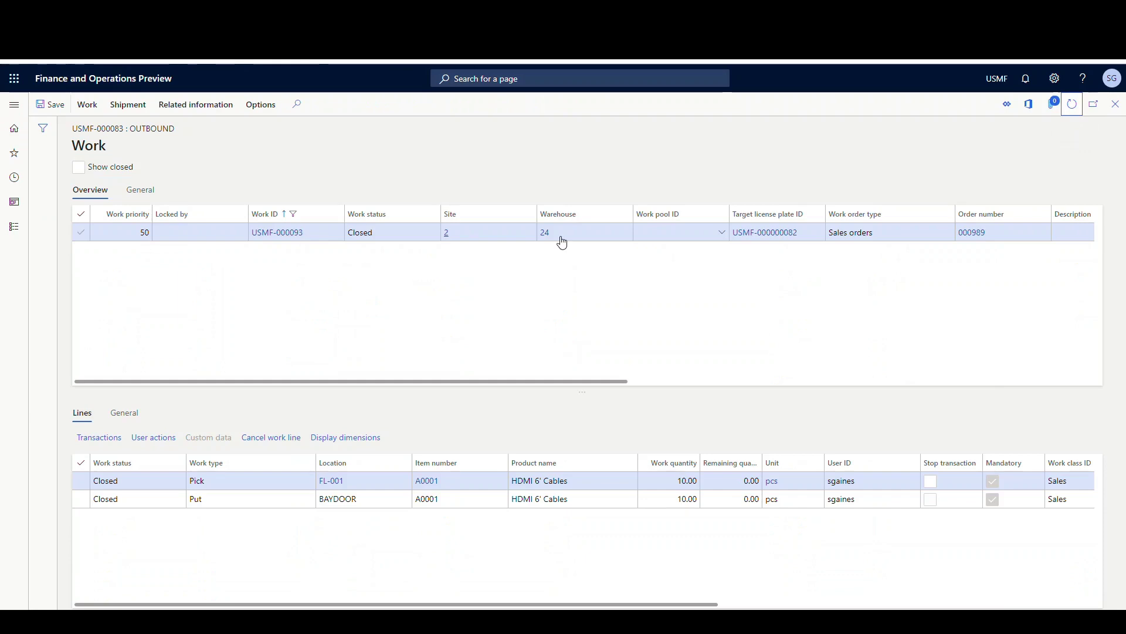
left_click(1116, 105)
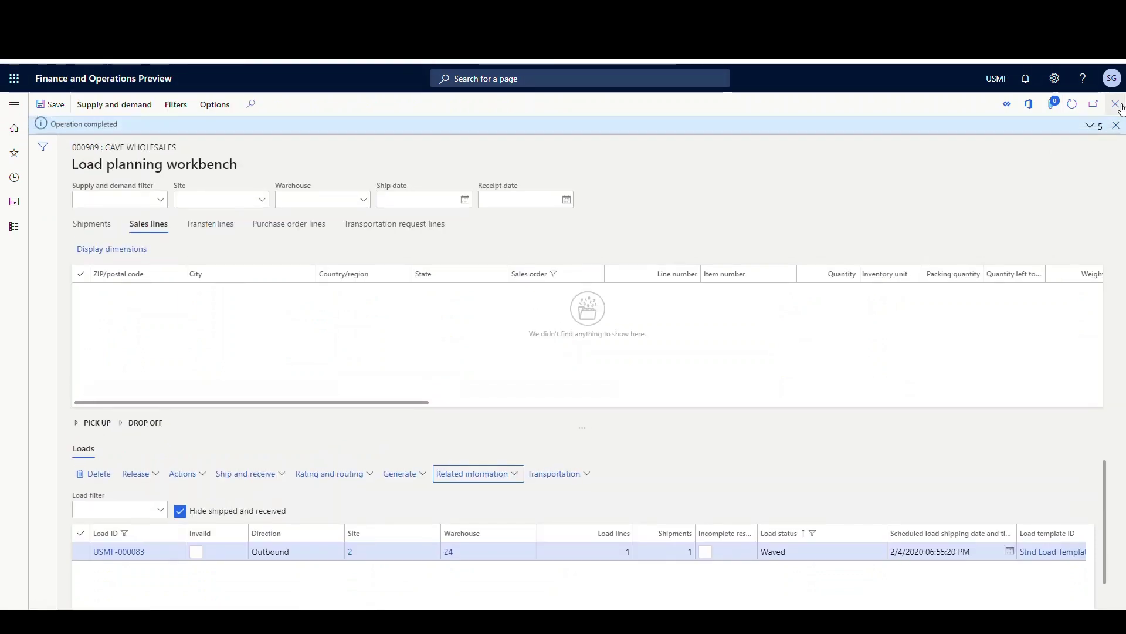
left_click(1116, 125)
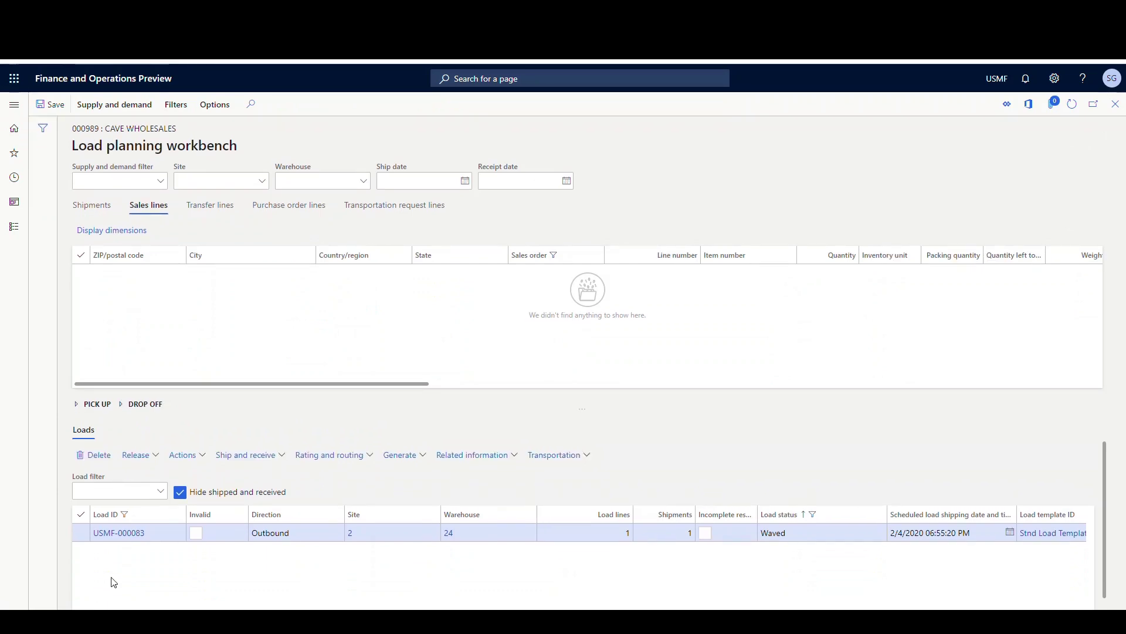
left_click(1072, 105)
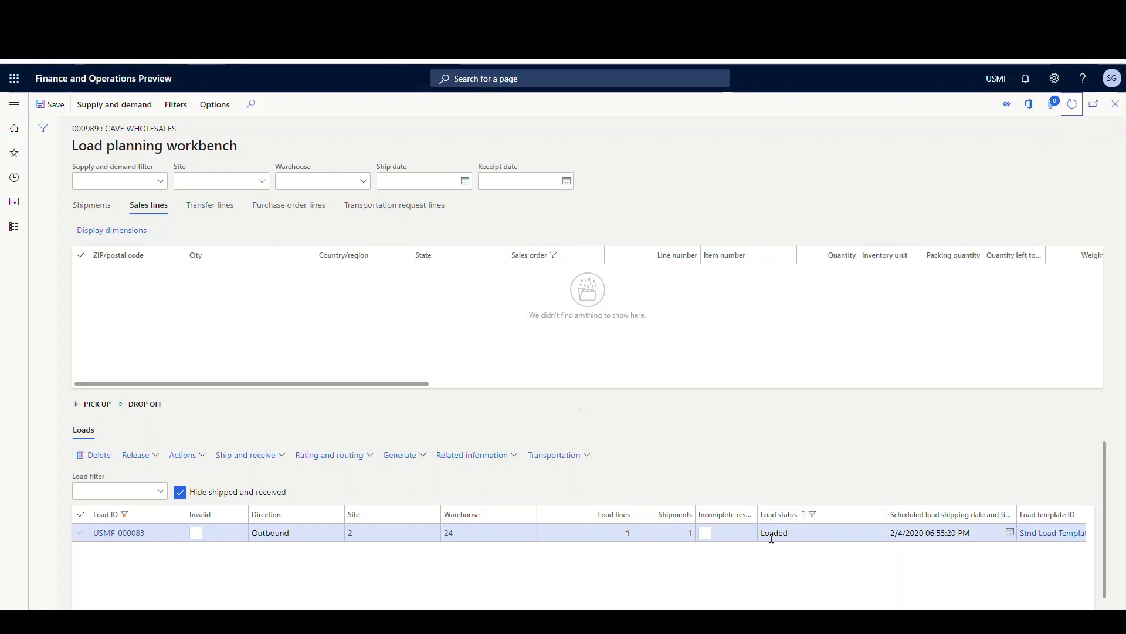
- Confirm the load's outbound shipment, refresh the workbench, and stop hiding shipped and received loads
left_click(288, 459)
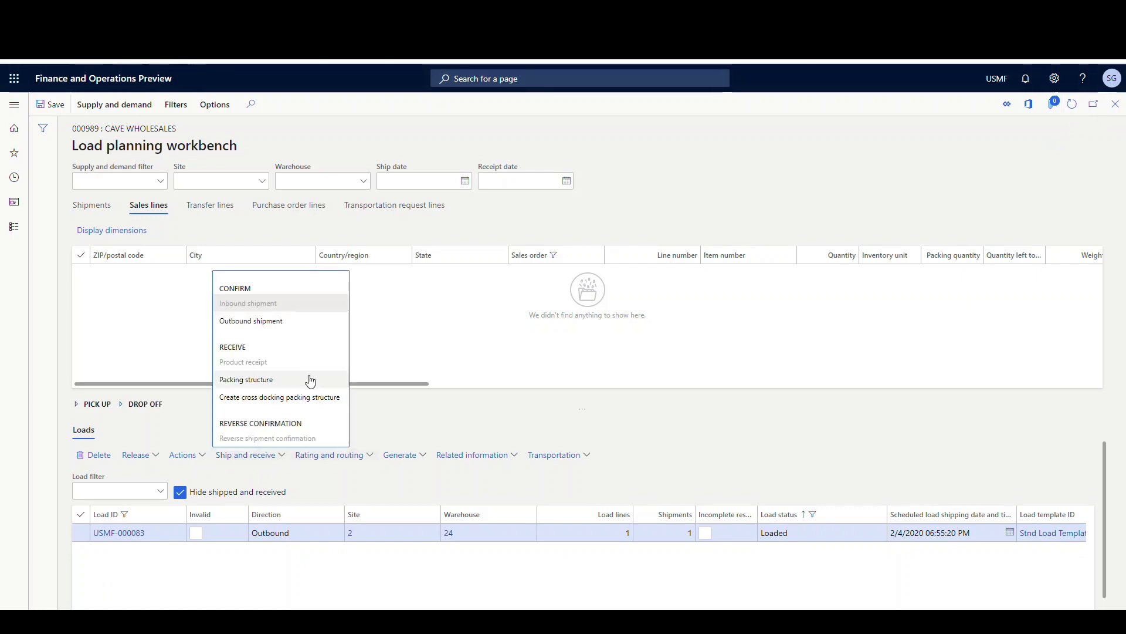
left_click(265, 322)
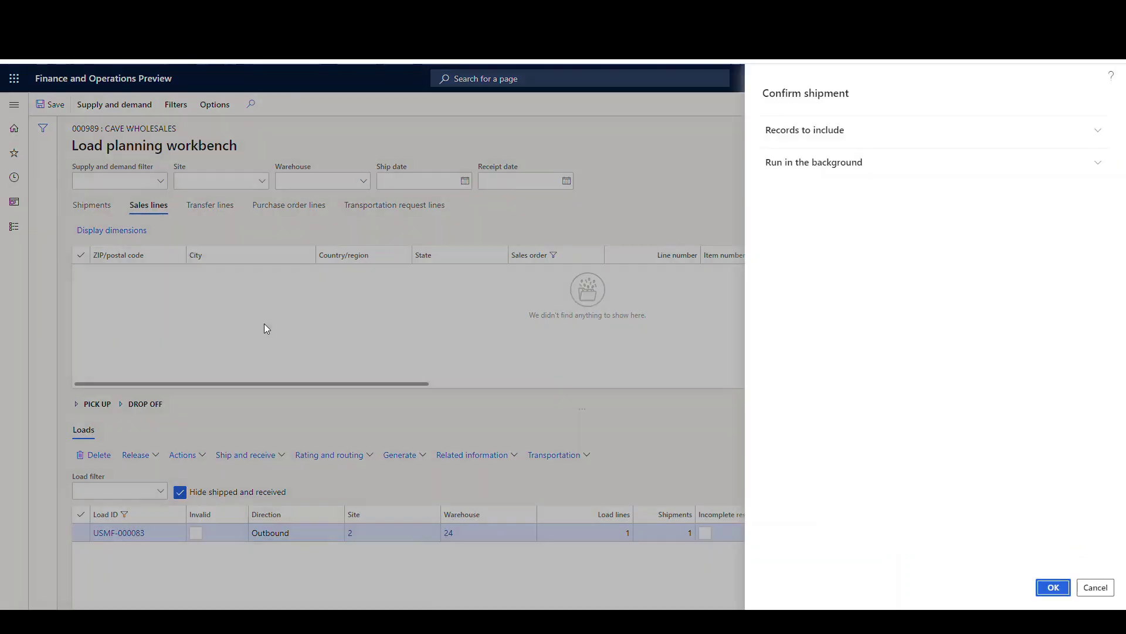
left_click(1053, 587)
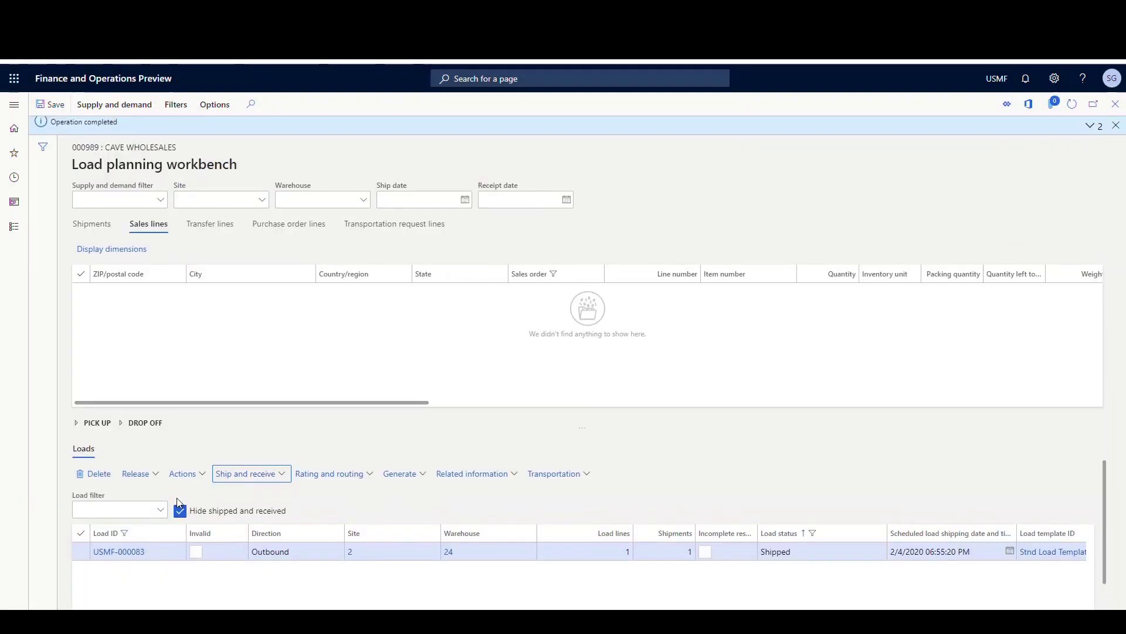
left_click(1074, 104)
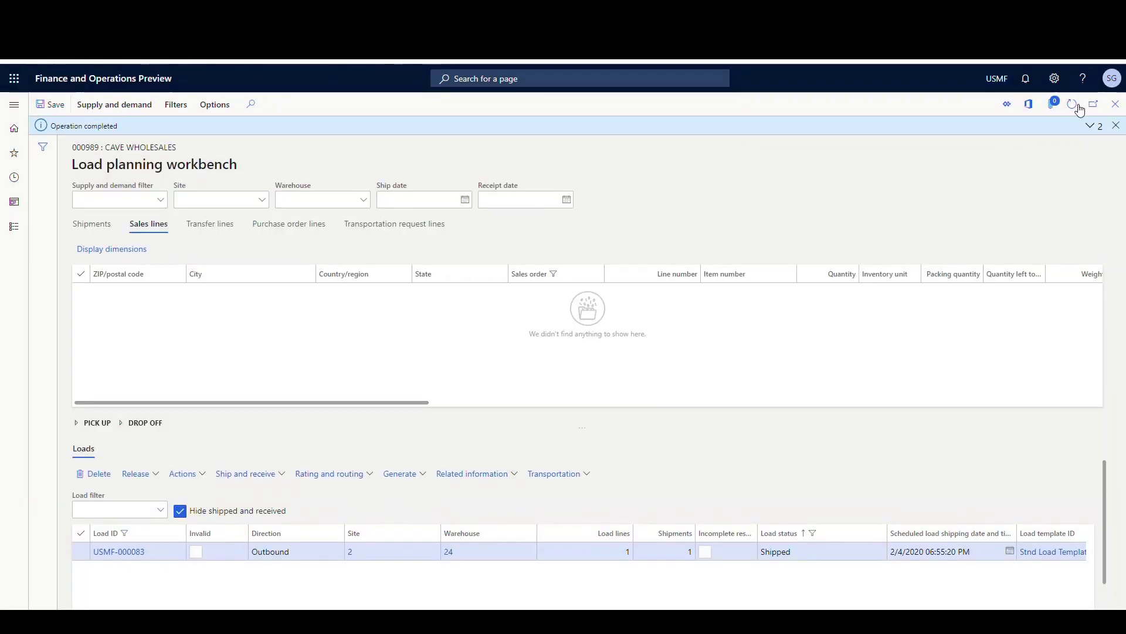
left_click(208, 510)
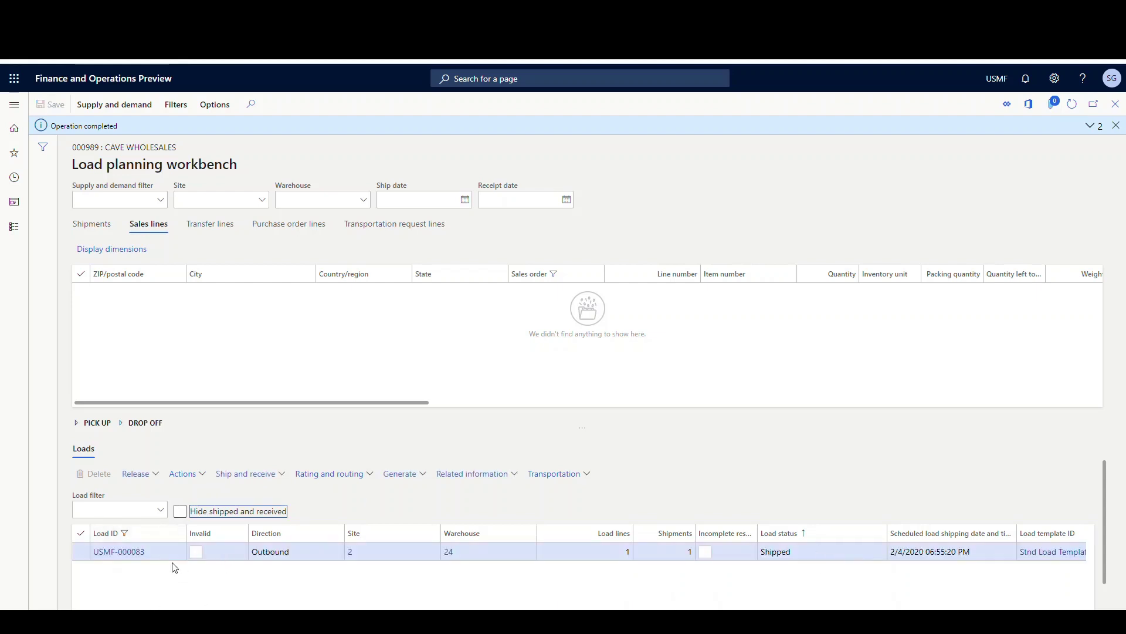
- Generate the load's bill of lading, review its address, order and carrier sections, and close the report
left_click(423, 478)
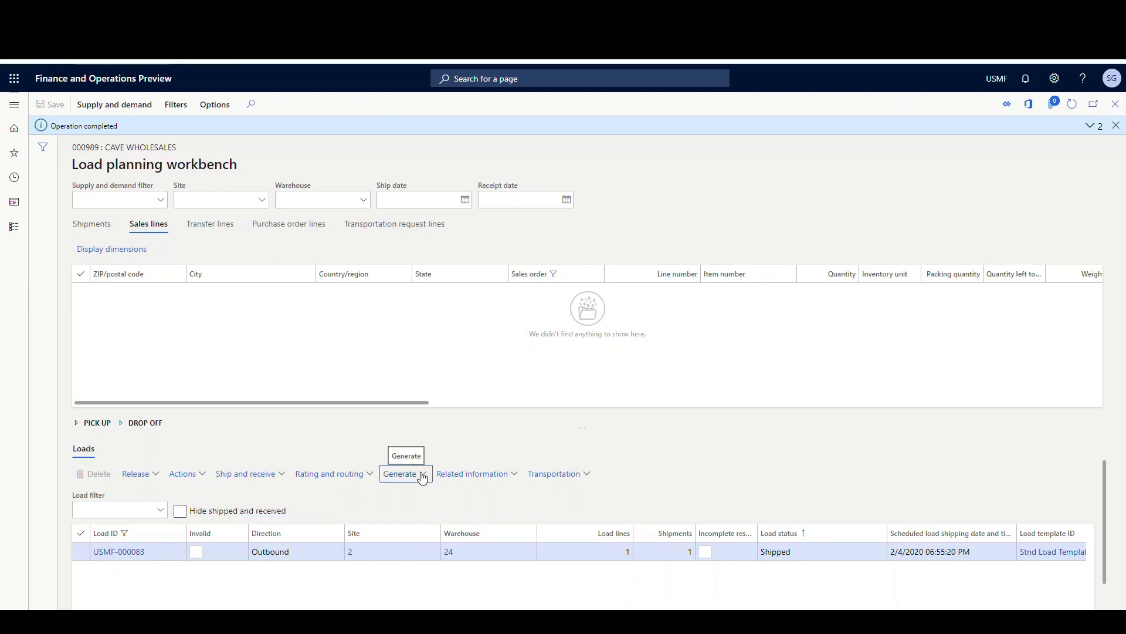
left_click(422, 479)
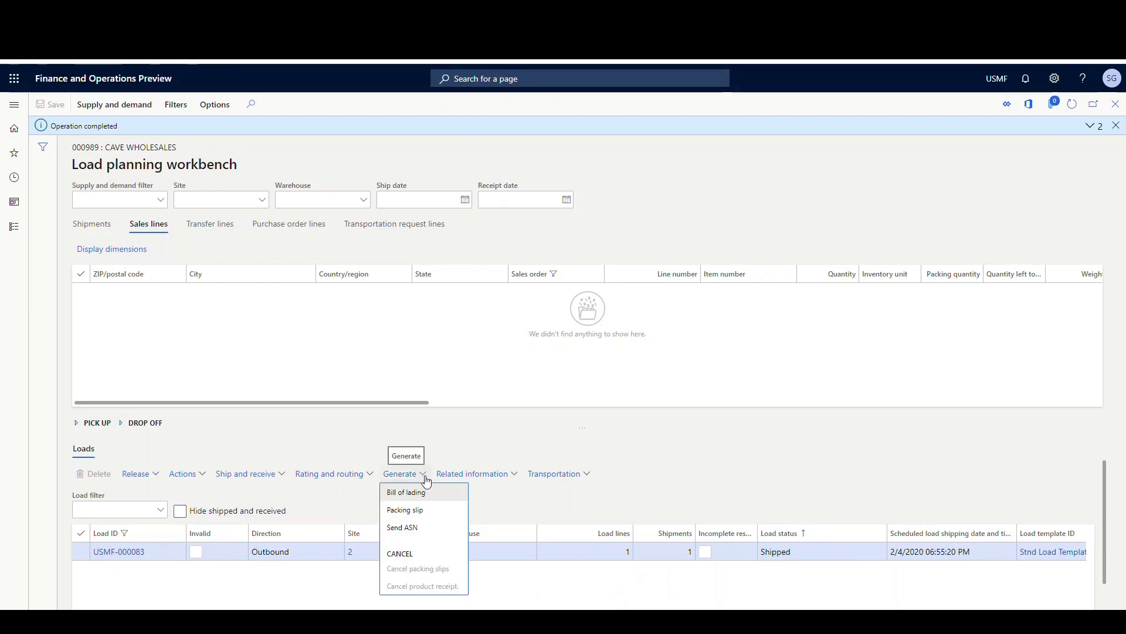
left_click(432, 498)
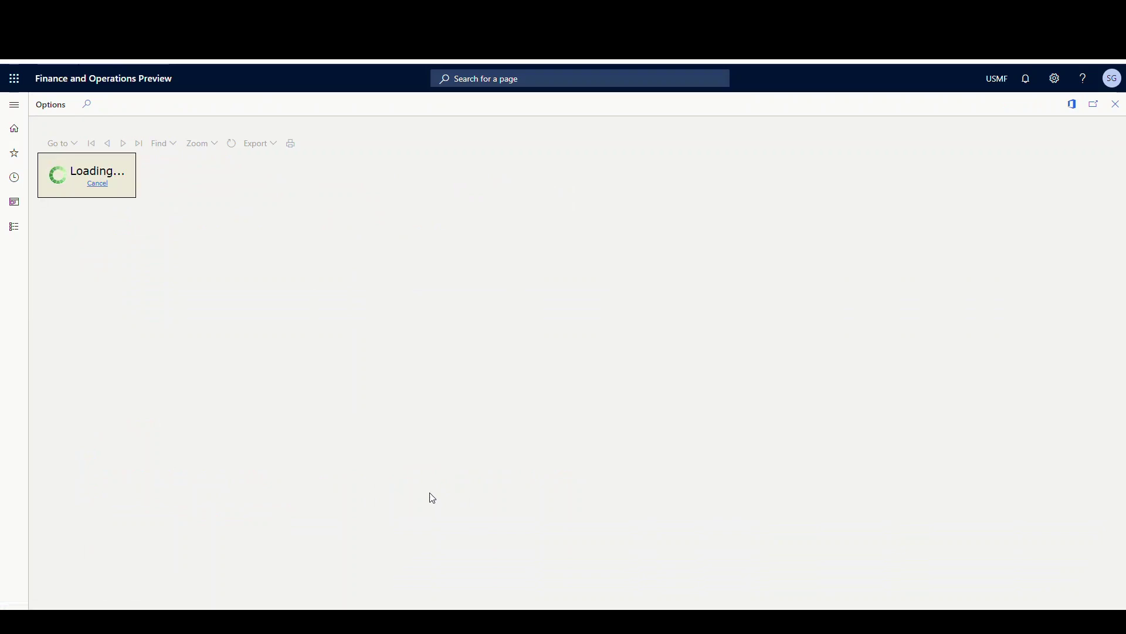
scroll(277, 417, "down", 3)
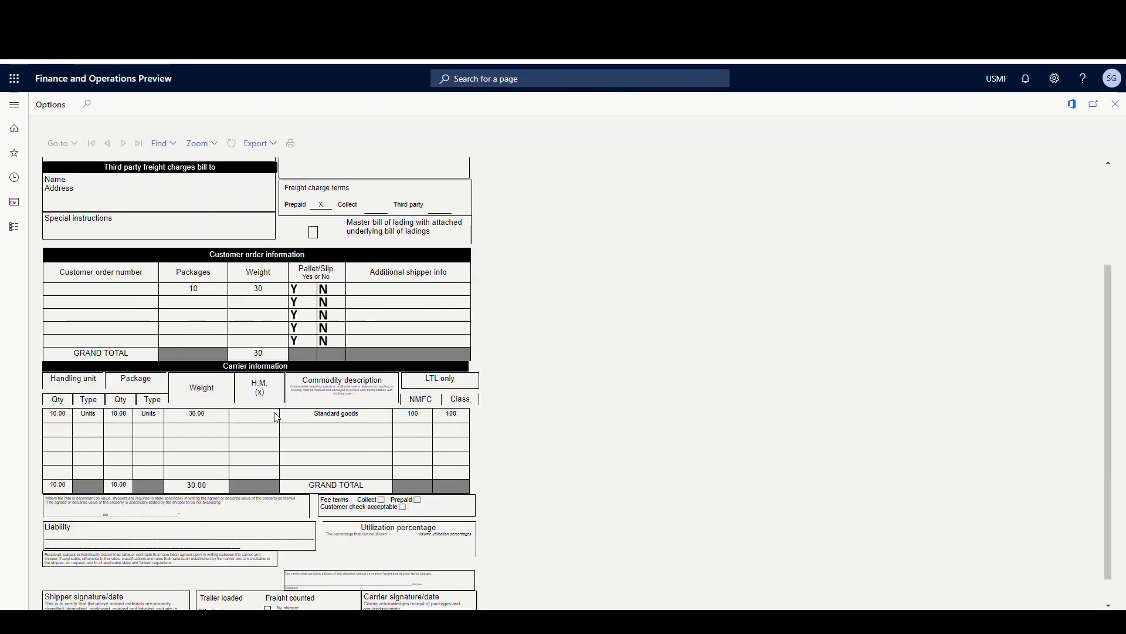
scroll(277, 417, "up", 3)
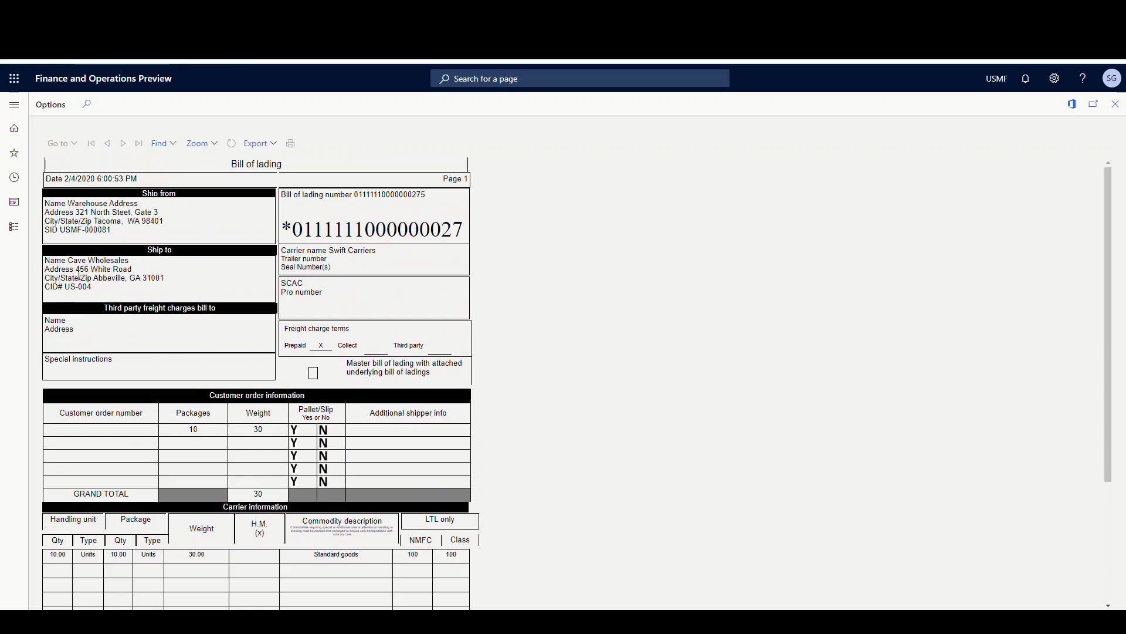
scroll(214, 455, "down", 3)
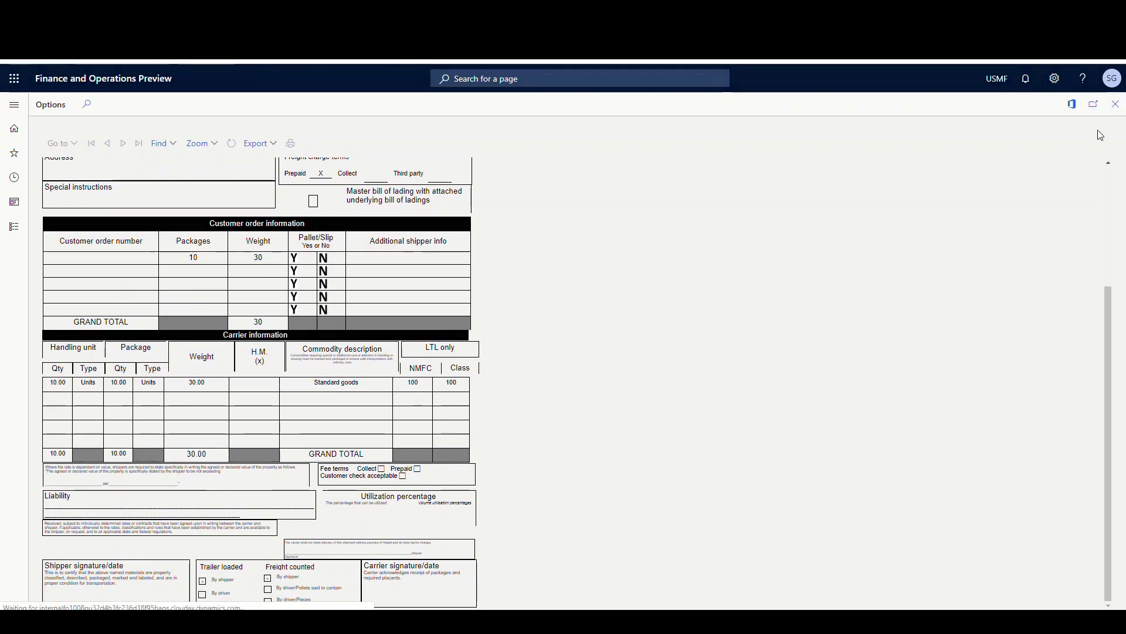
left_click(1117, 104)
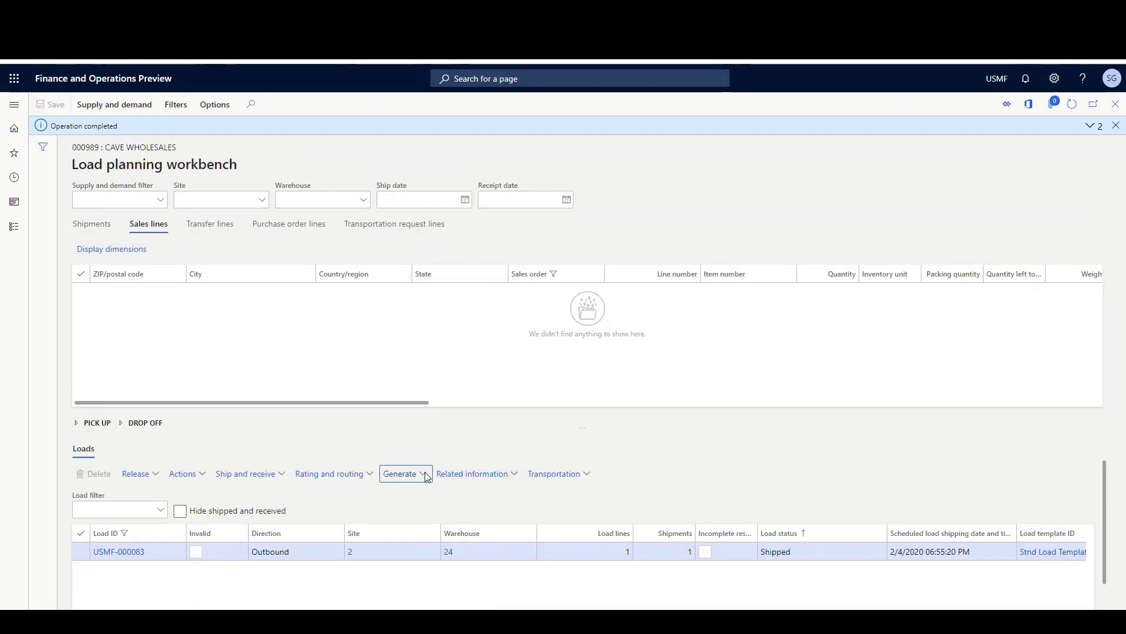
- Post the load's packing slip with on-screen printing only, and close the packing slip report
left_click(424, 475)
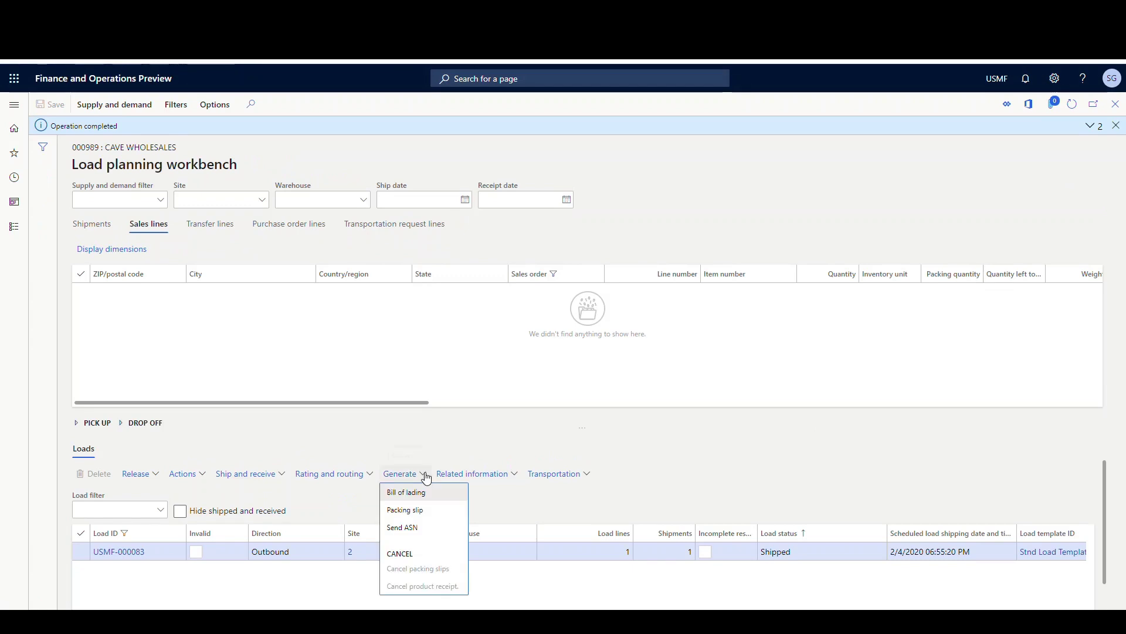
left_click(420, 514)
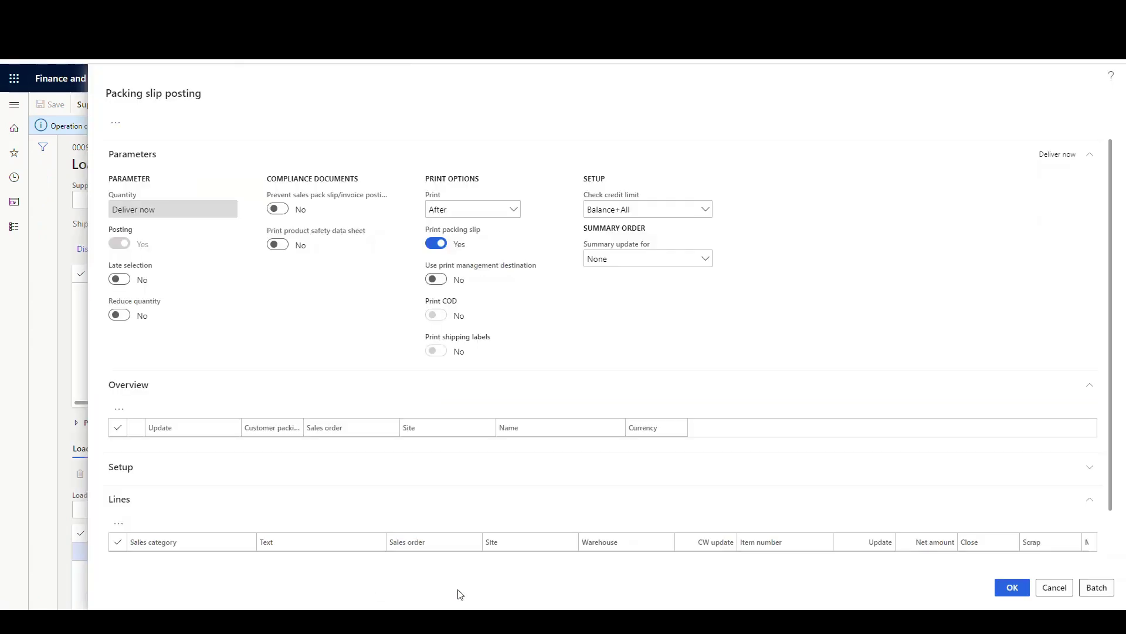
left_click(1010, 588)
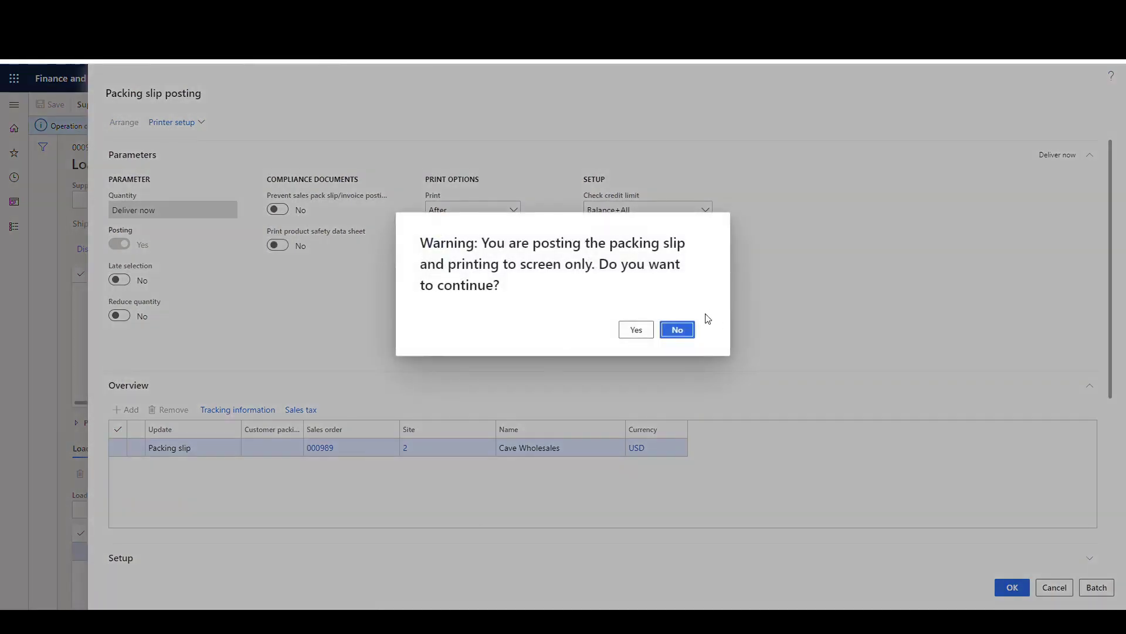
left_click(636, 329)
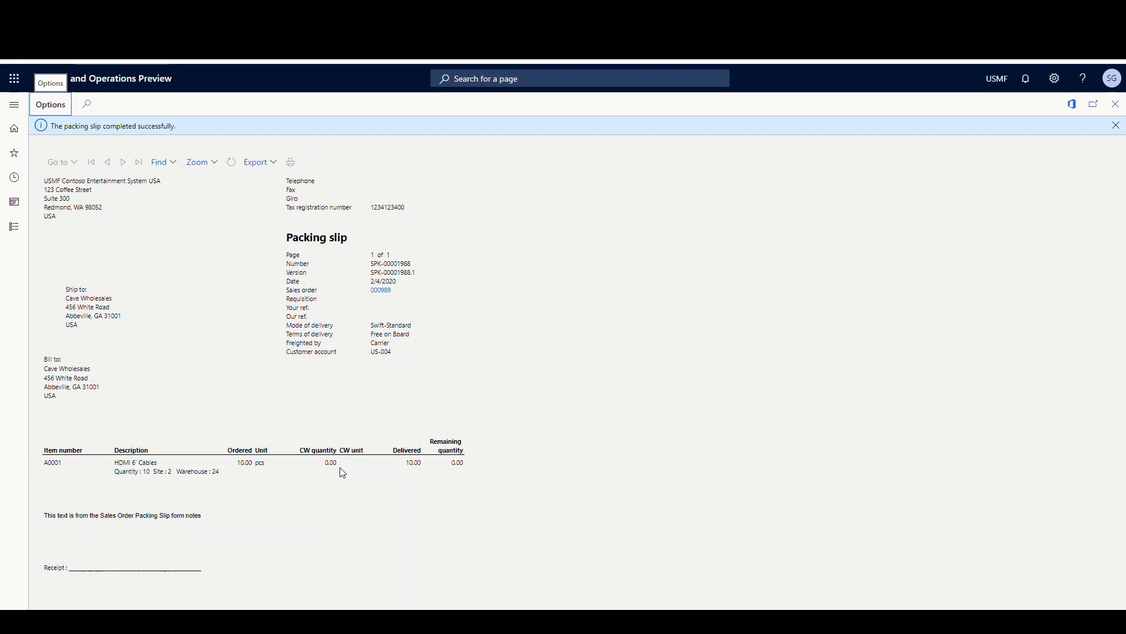
left_click(1116, 103)
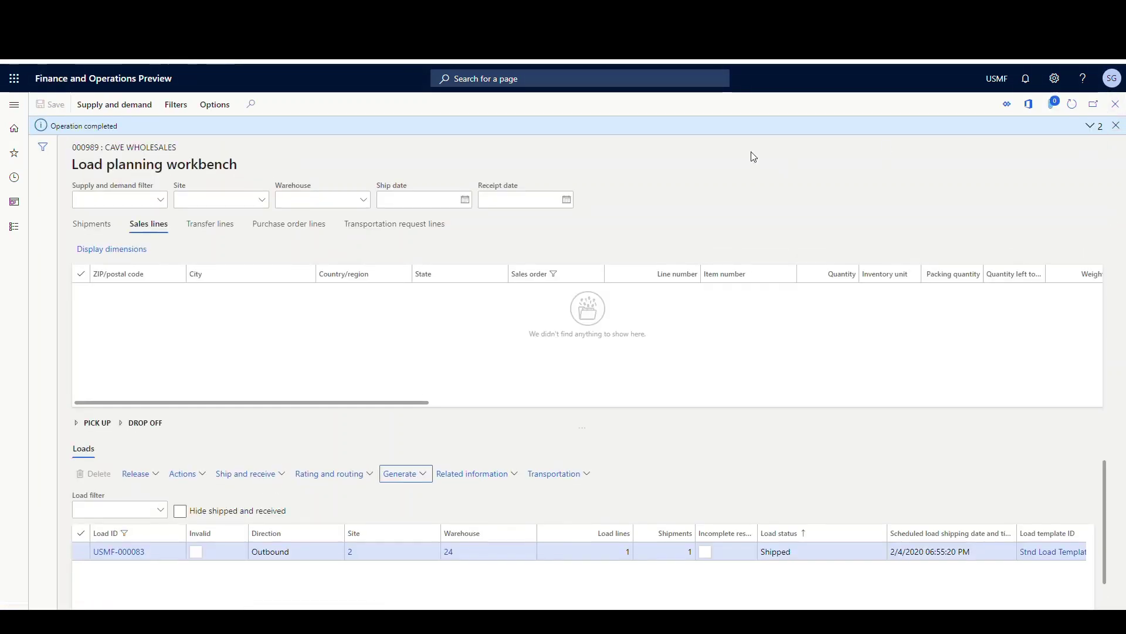
- Return to the sales order, examine the charges maintained on the A0001 line, and close the charges page
left_click(1114, 110)
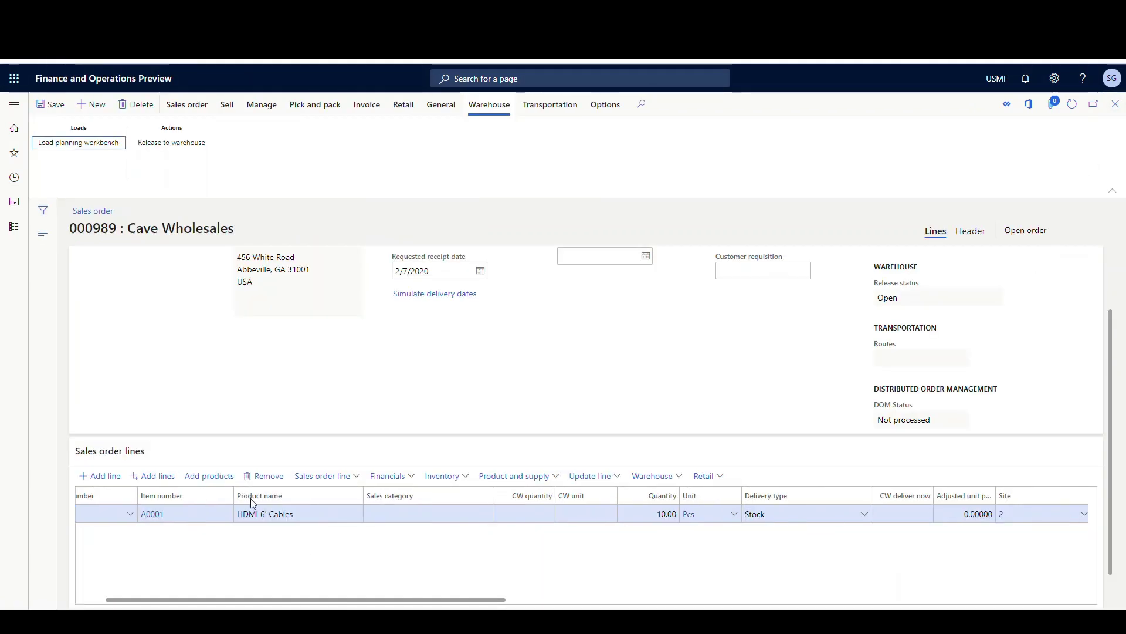
left_click_drag(312, 599, 252, 599)
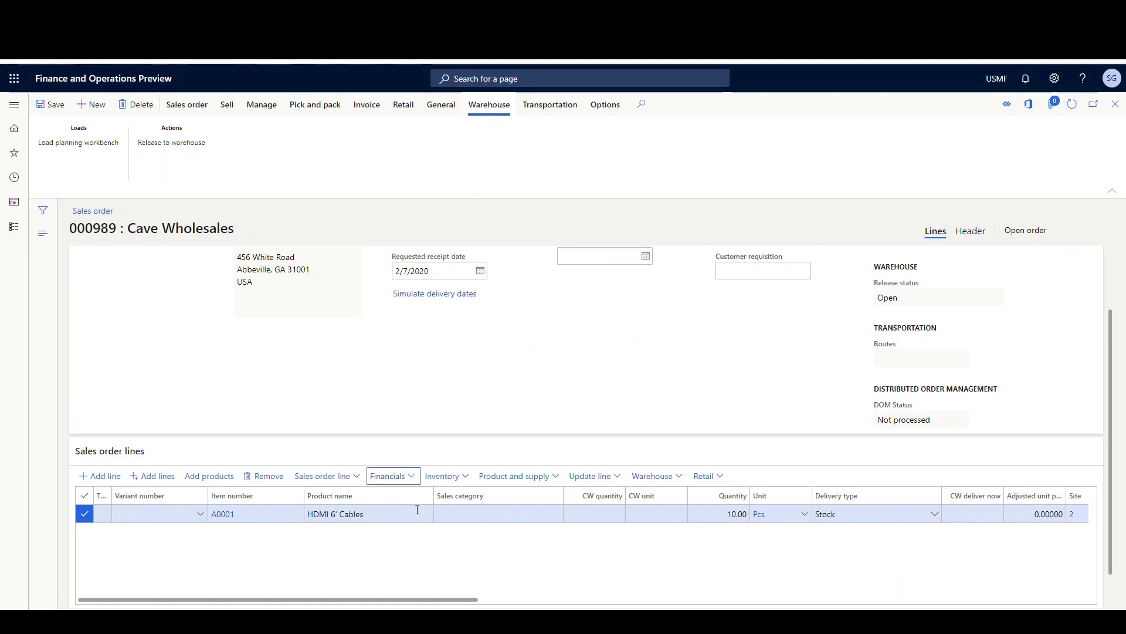
left_click(409, 476)
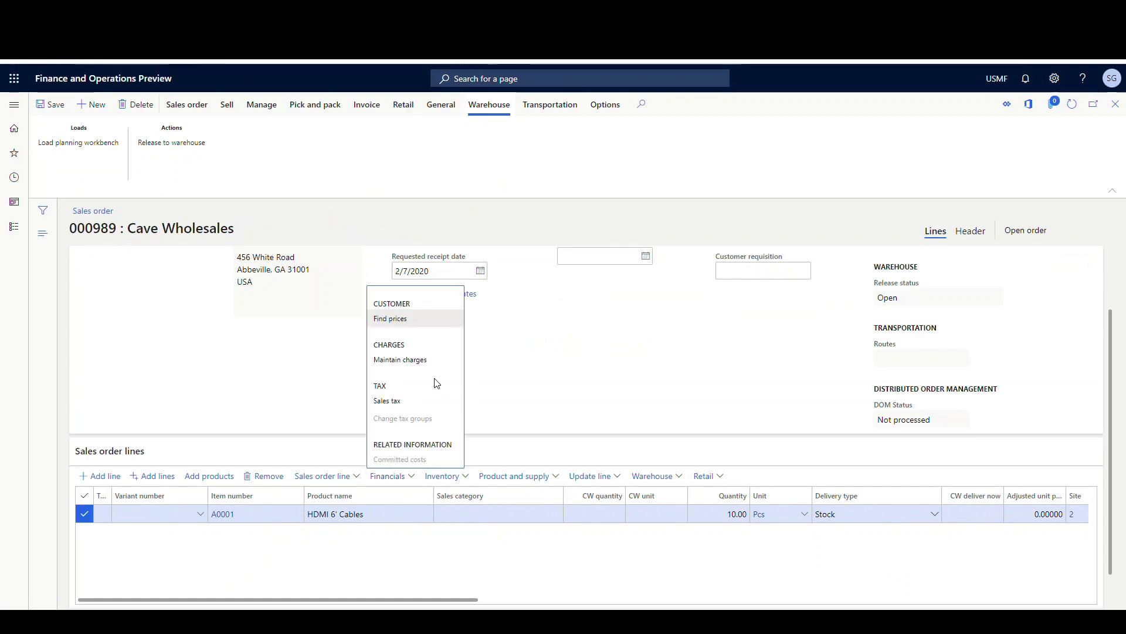
left_click(411, 360)
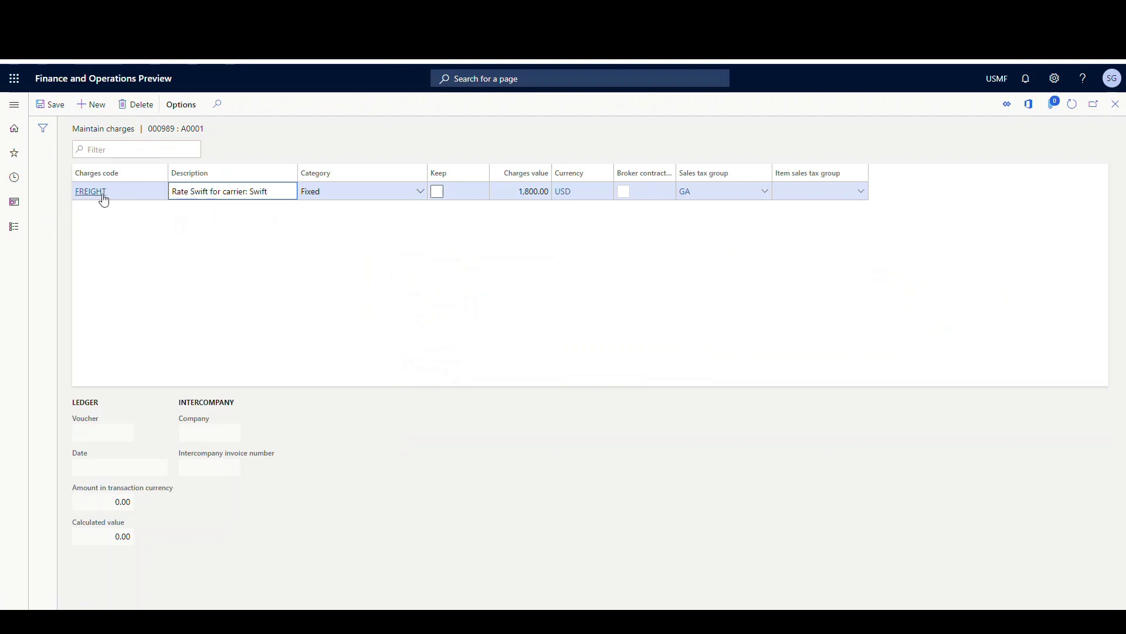
mouse_move(110, 196)
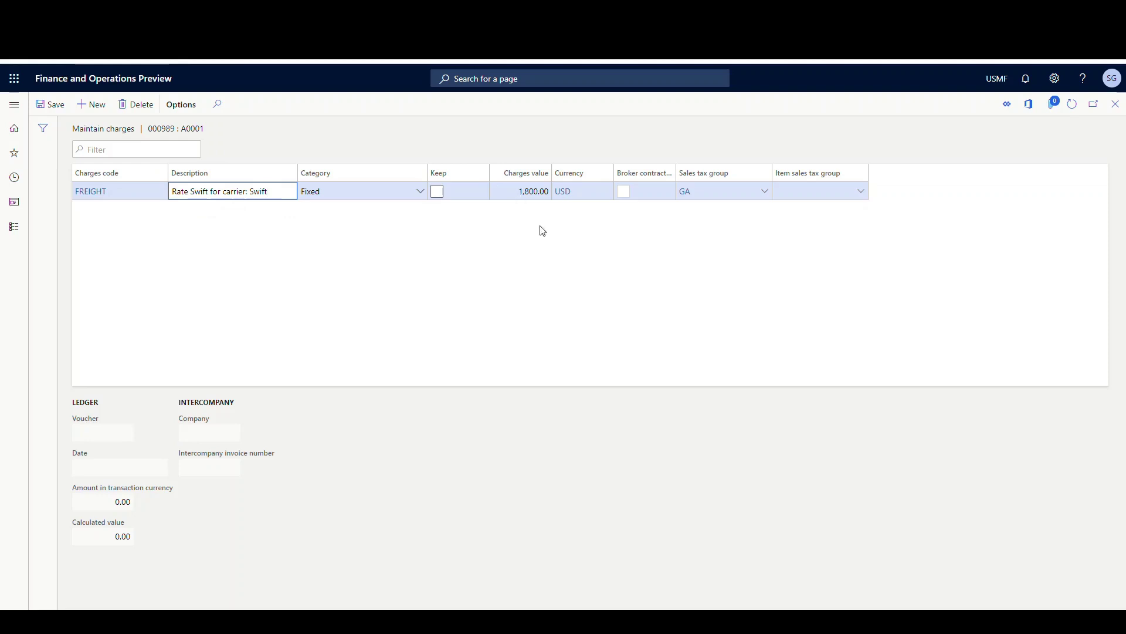
left_click(1116, 104)
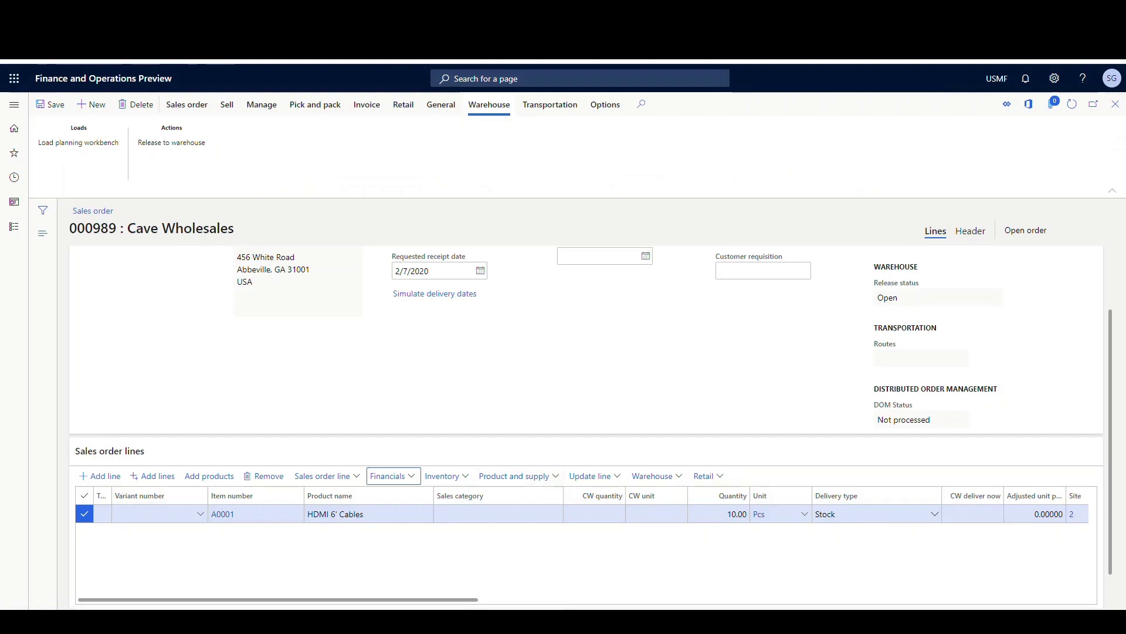
- Refresh the sales order, post its invoice using the packing slip quantity, and close the invoice report
left_click(1072, 104)
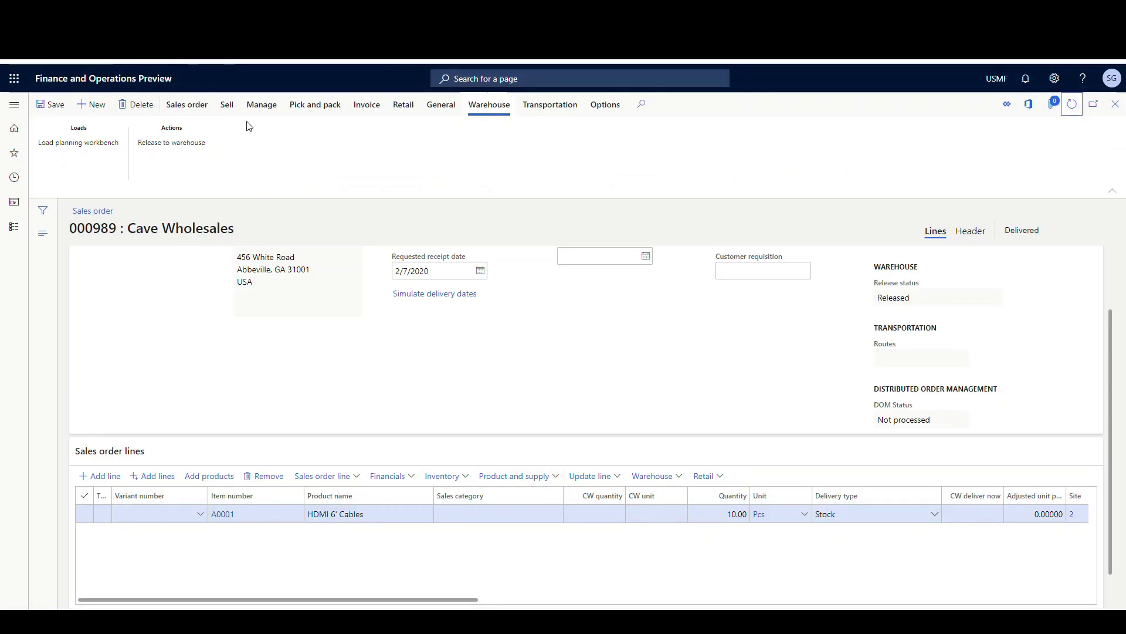
left_click(366, 106)
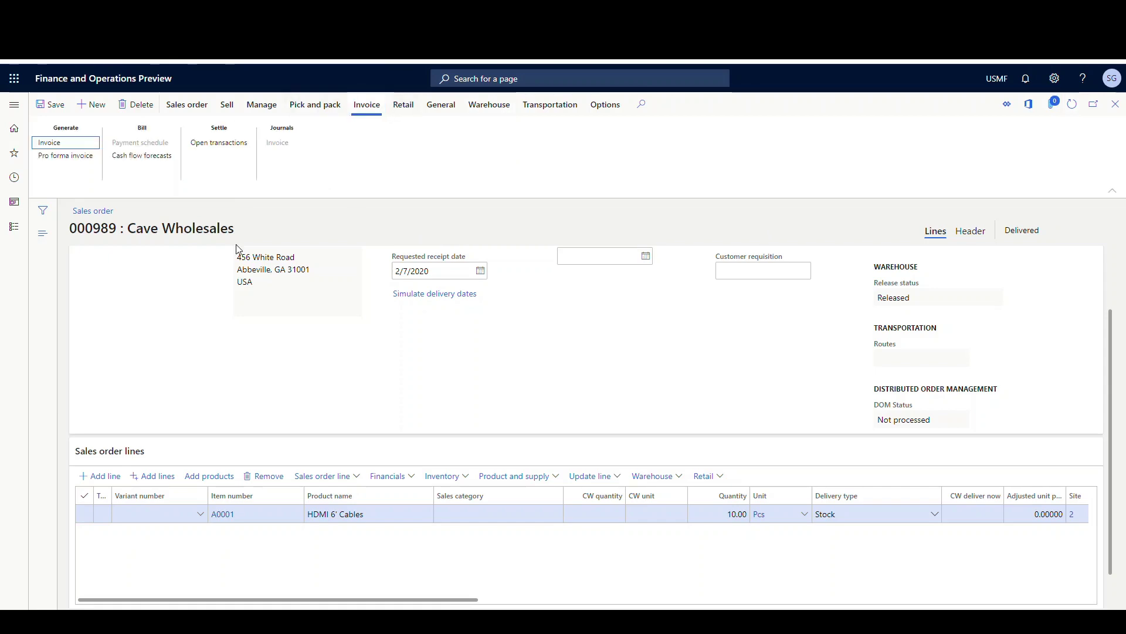
left_click(47, 144)
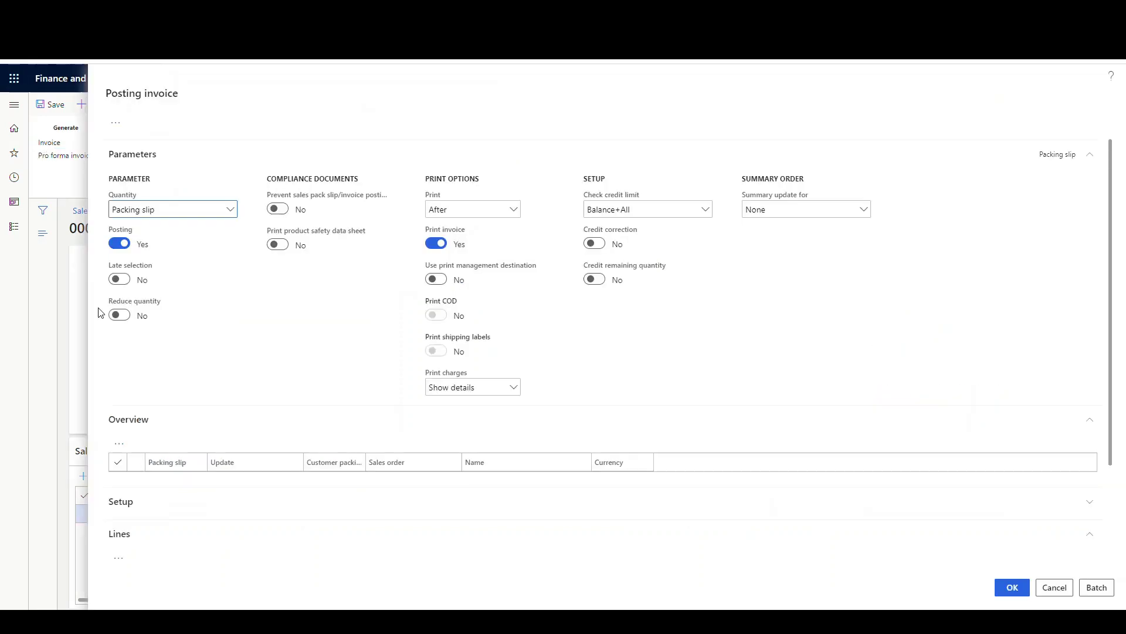
left_click(1026, 592)
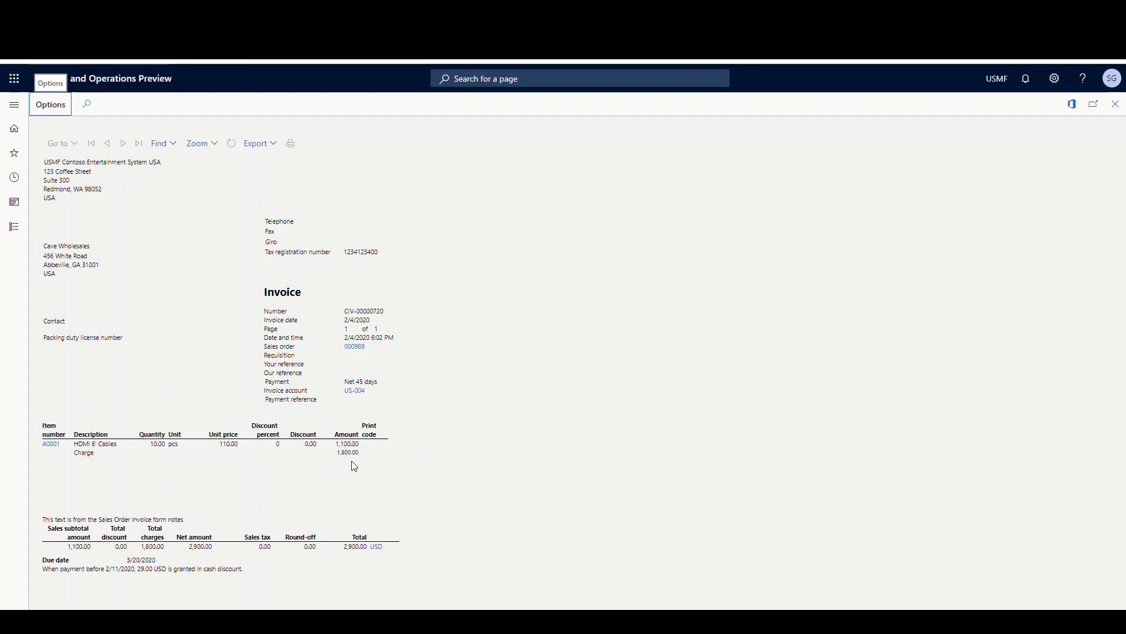
left_click(1116, 104)
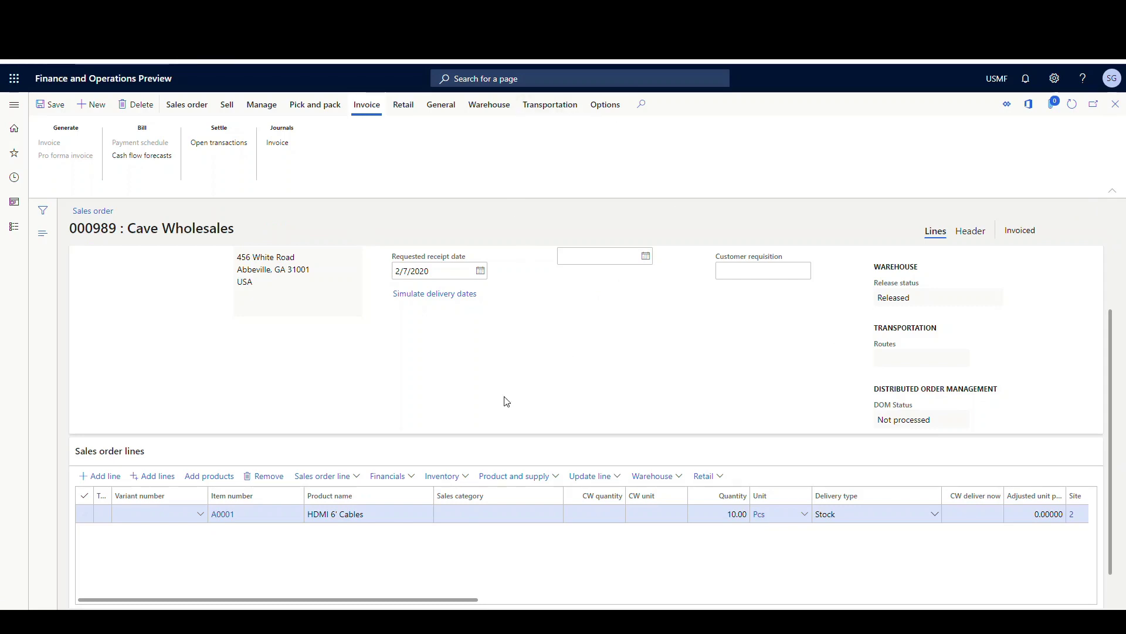
- Reopen the load planning workbench from the sales order and open the freight bill details of the shipped load
left_click(489, 106)
left_click(72, 147)
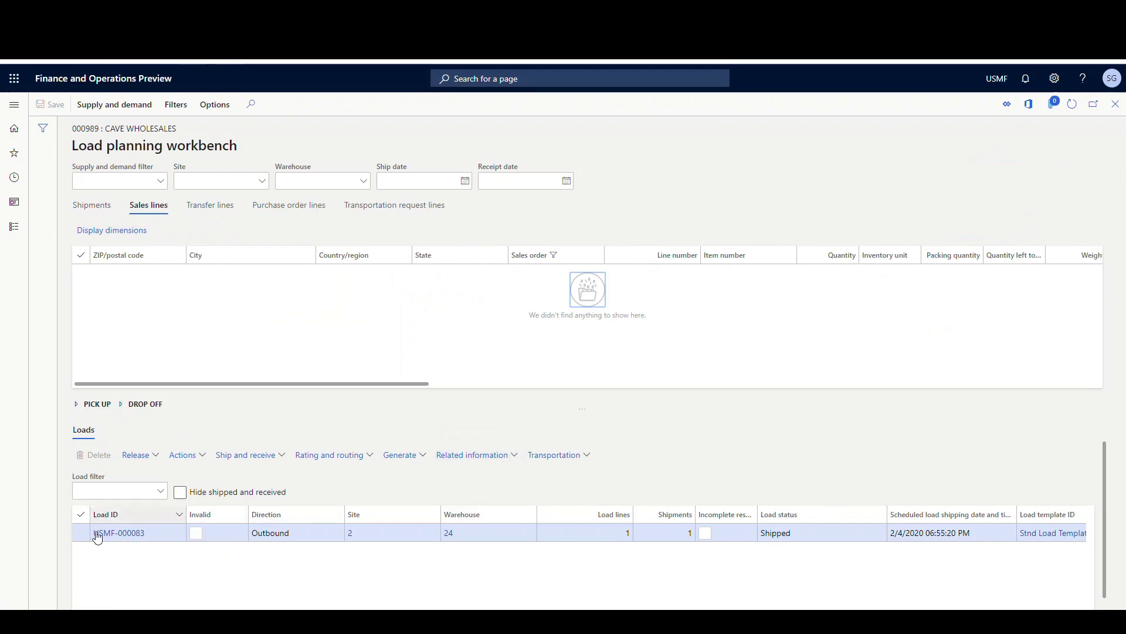
left_click(515, 456)
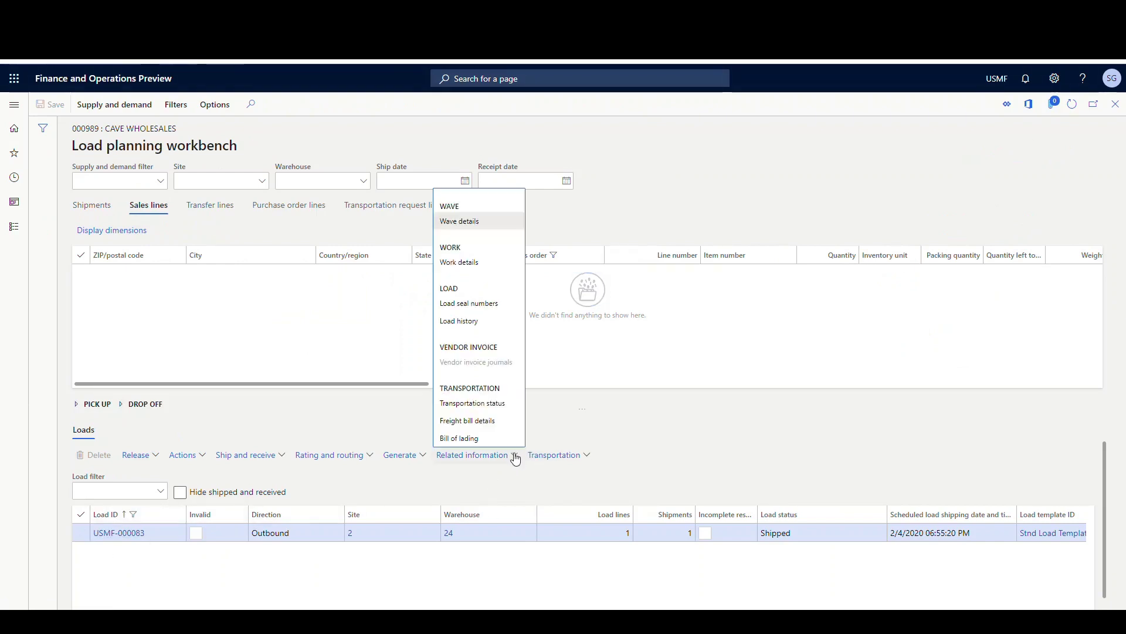
left_click(483, 420)
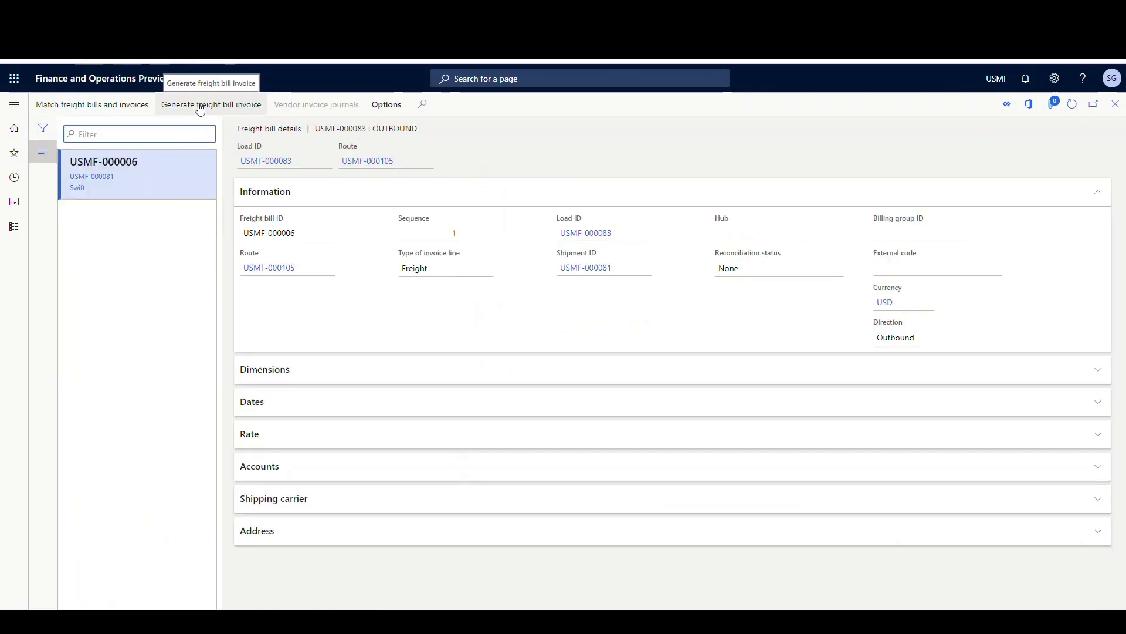
- Generate the freight bill invoice with invoice number swift-12651321, and check the quantity, unit price and net amount on its line
left_click(199, 106)
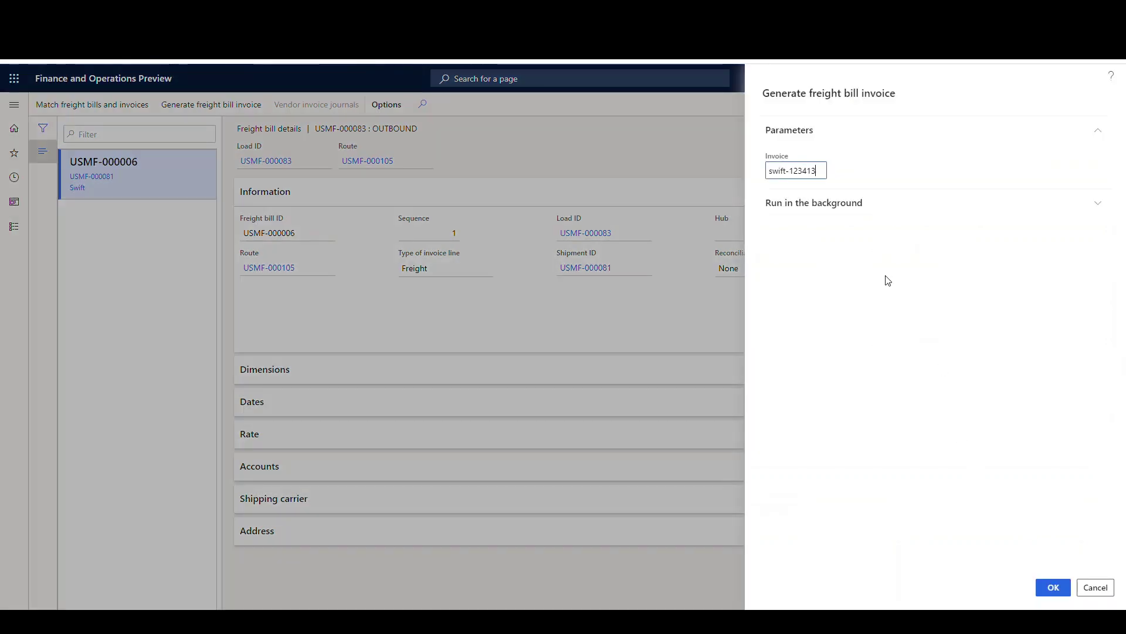
key("BackSpace")
key("BackSpace")
type("651321")
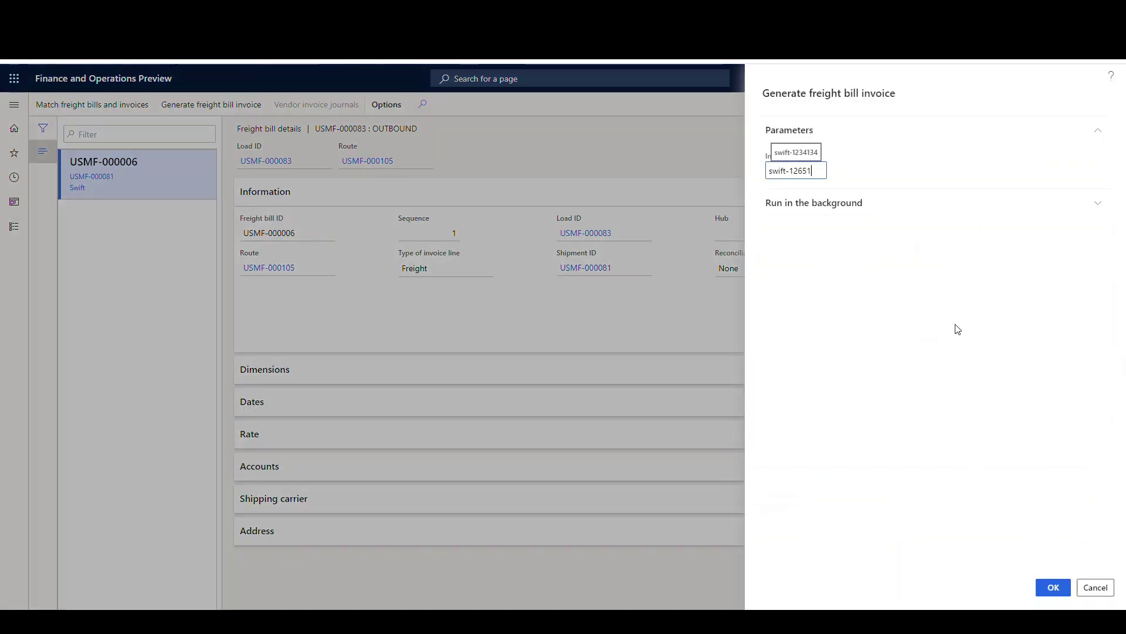
left_click(1053, 587)
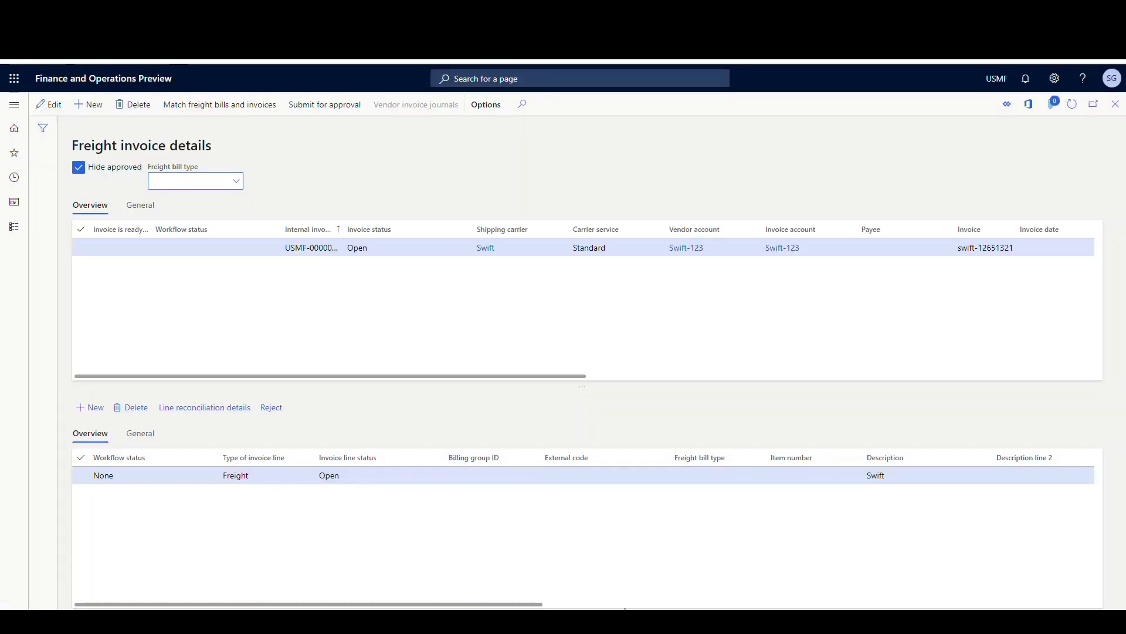
scroll(837, 521, "right", 5)
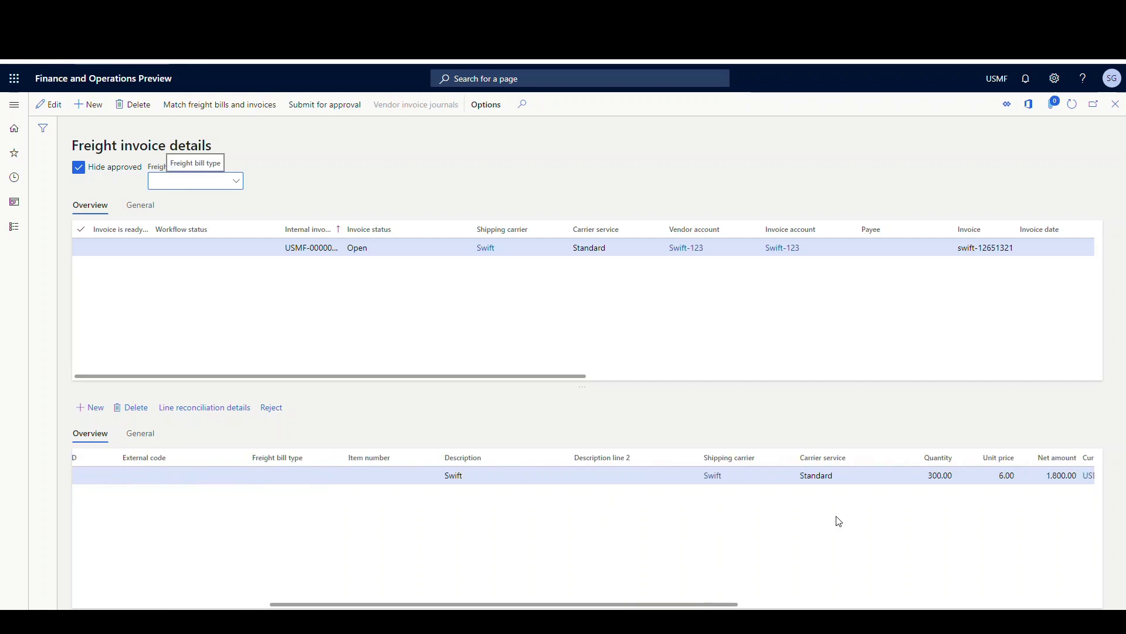
- Review the remaining amounts on the Swift freight invoice line, and open freight bill and invoice matching to check its invoice details
scroll(839, 521, "right", 2)
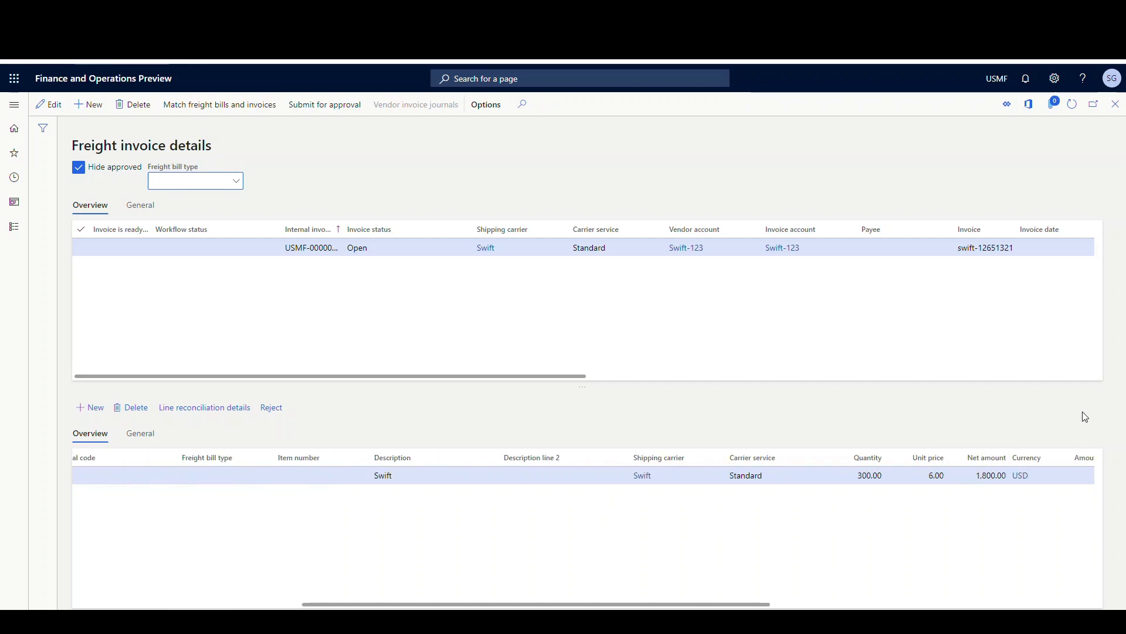
scroll(552, 516, "right", 10)
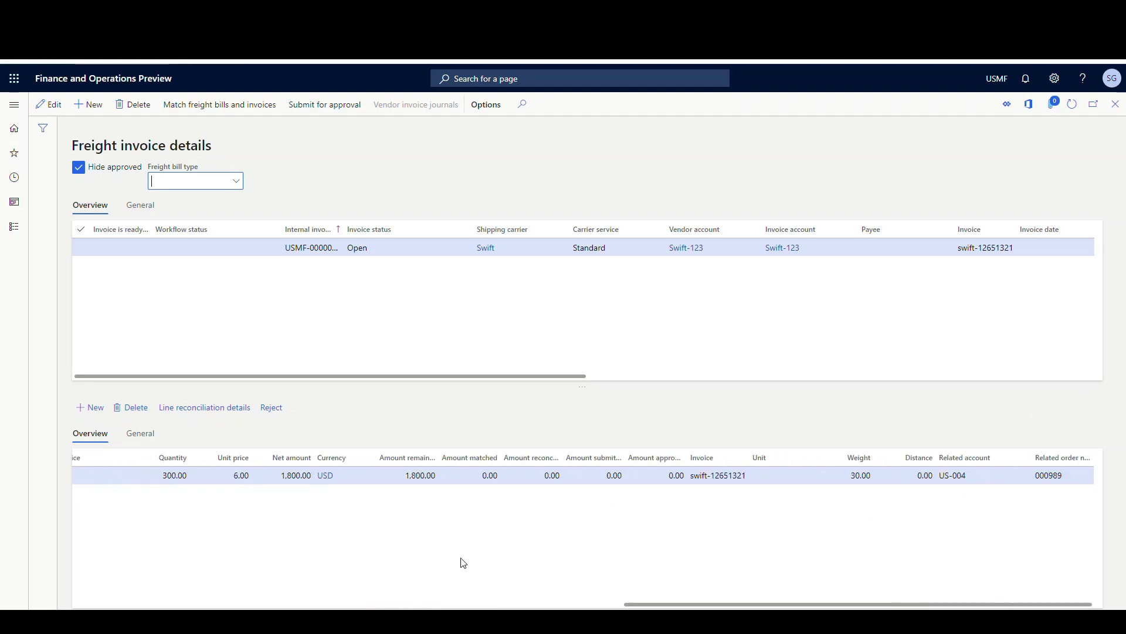
scroll(428, 578, "right", 2)
left_click(228, 105)
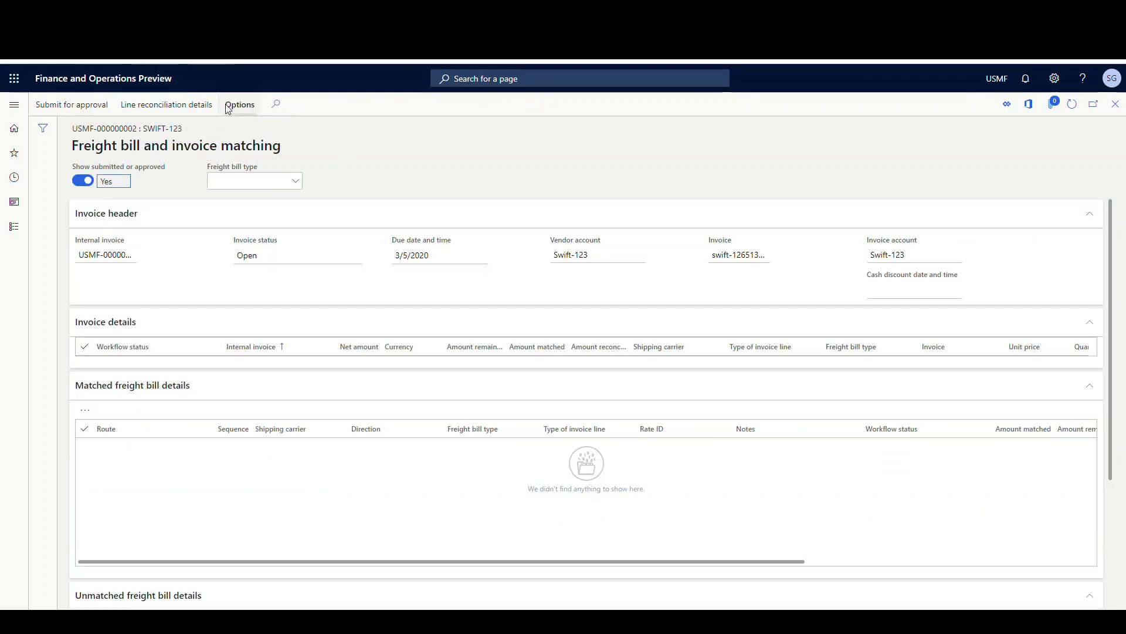
scroll(223, 466, "right", 2)
scroll(113, 594, "right", 2)
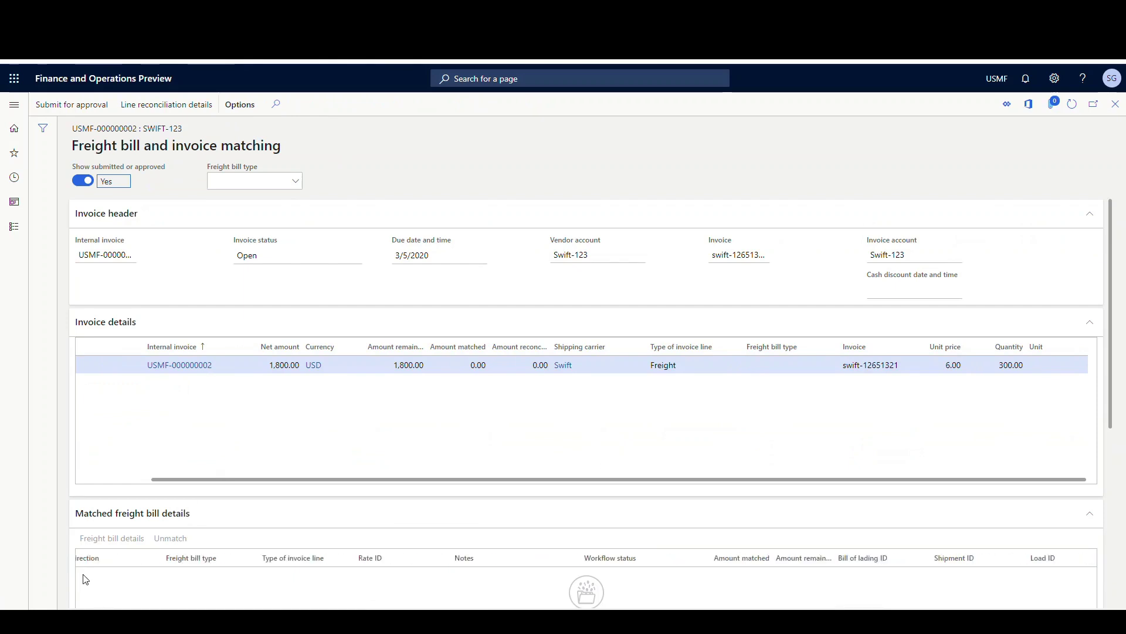
scroll(88, 578, "left", 2)
scroll(95, 466, "left", 2)
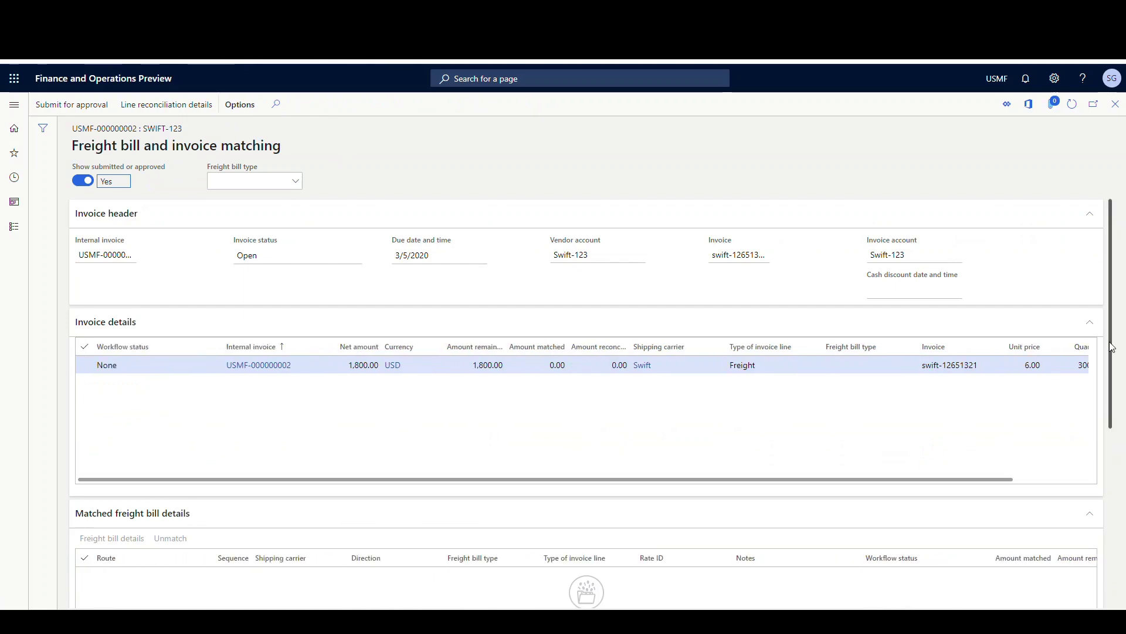
- Match the unmatched Swift freight bill USMF-000006 to the freight invoice
left_click_drag(1113, 347, 1100, 539)
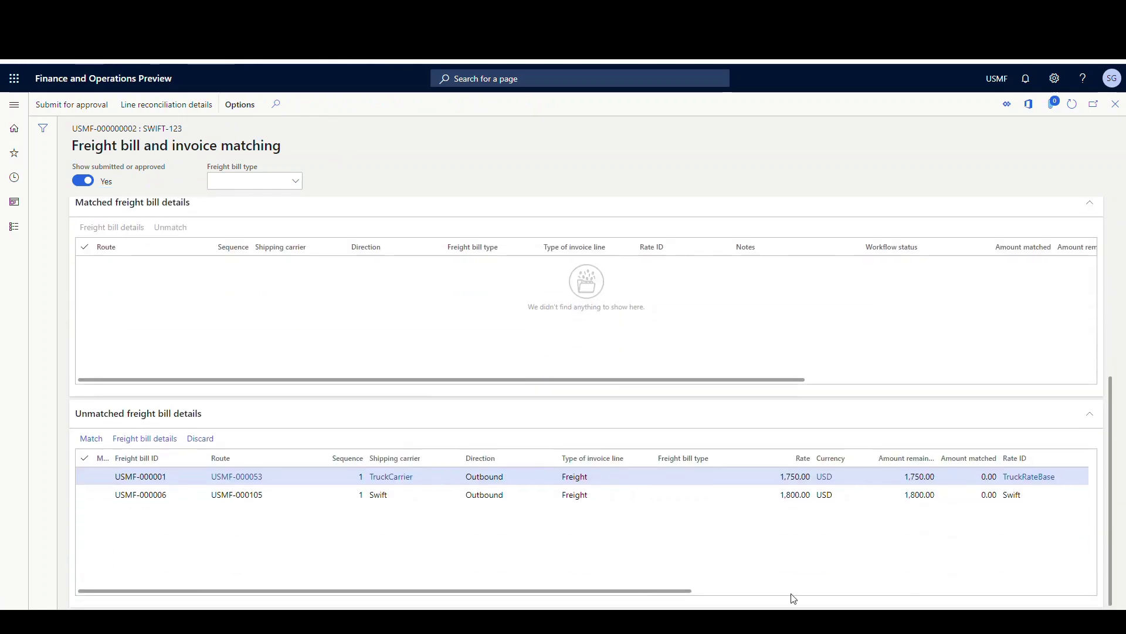
left_click(85, 495)
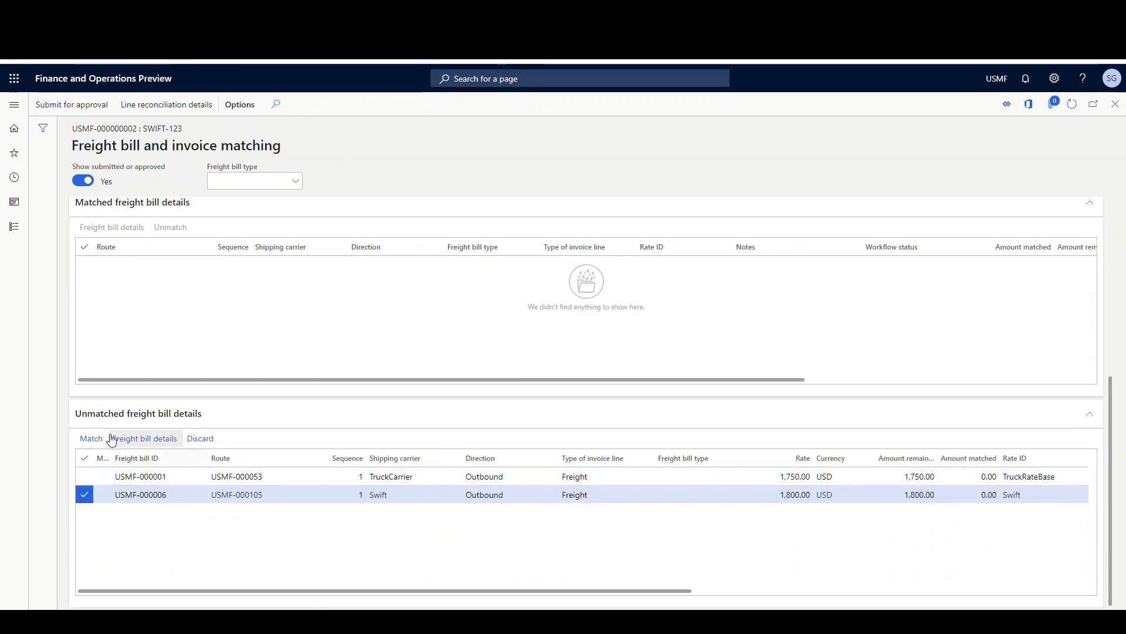
left_click(87, 441)
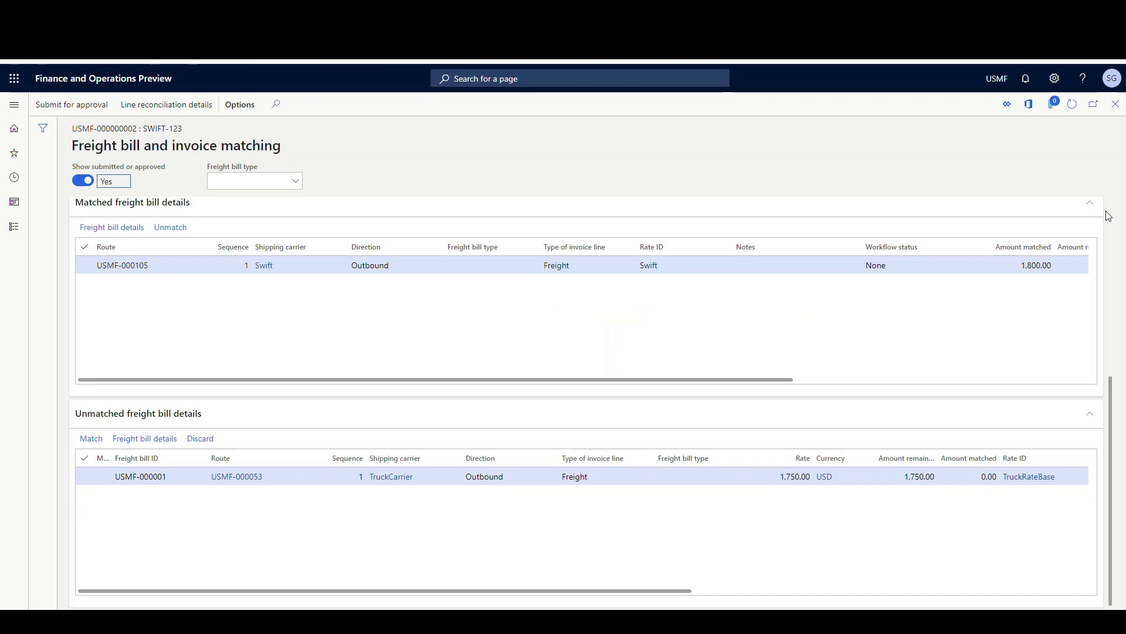
- Submit the matched freight invoice for approval, check its status, and close the pages back to the load planning workbench
left_click(90, 107)
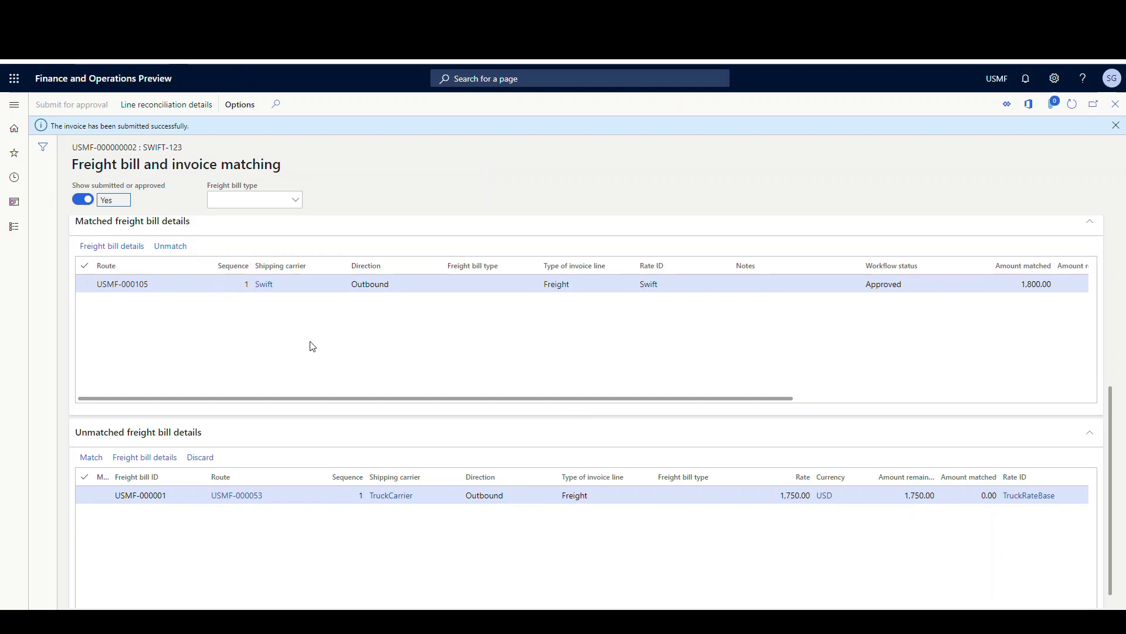
scroll(530, 211, "up", 5)
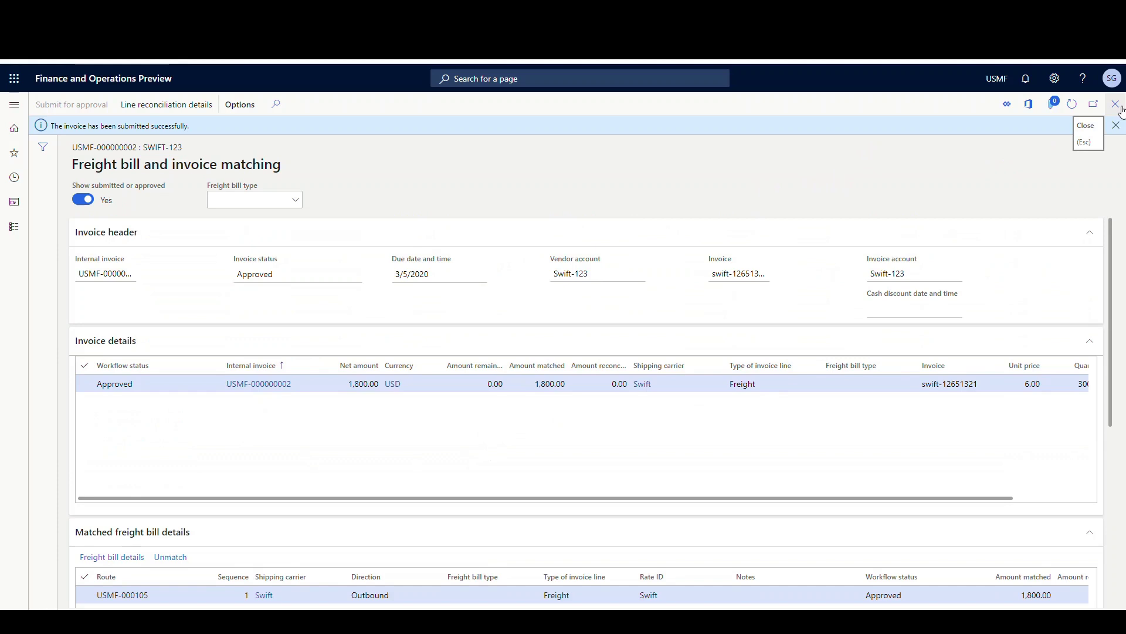
left_click(1115, 105)
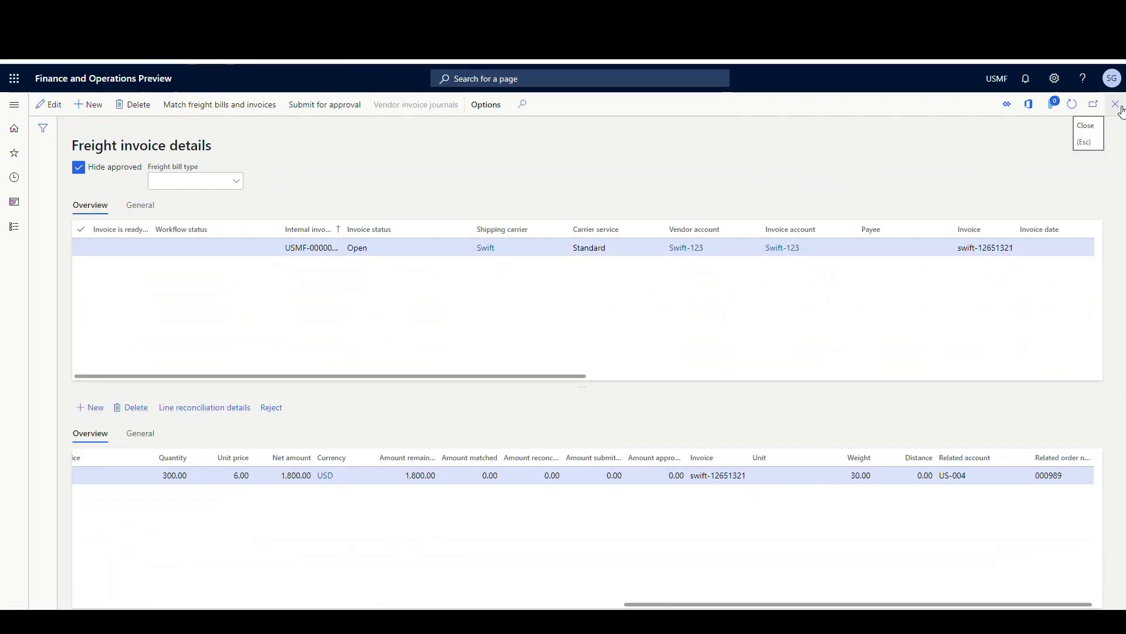
left_click(1117, 106)
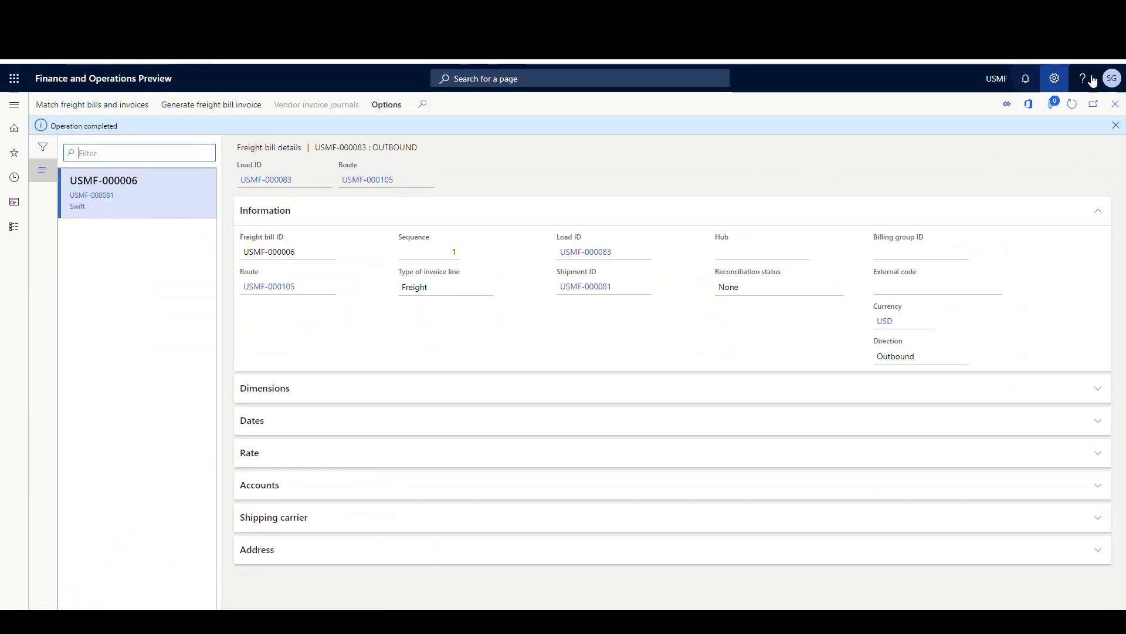
left_click(1117, 106)
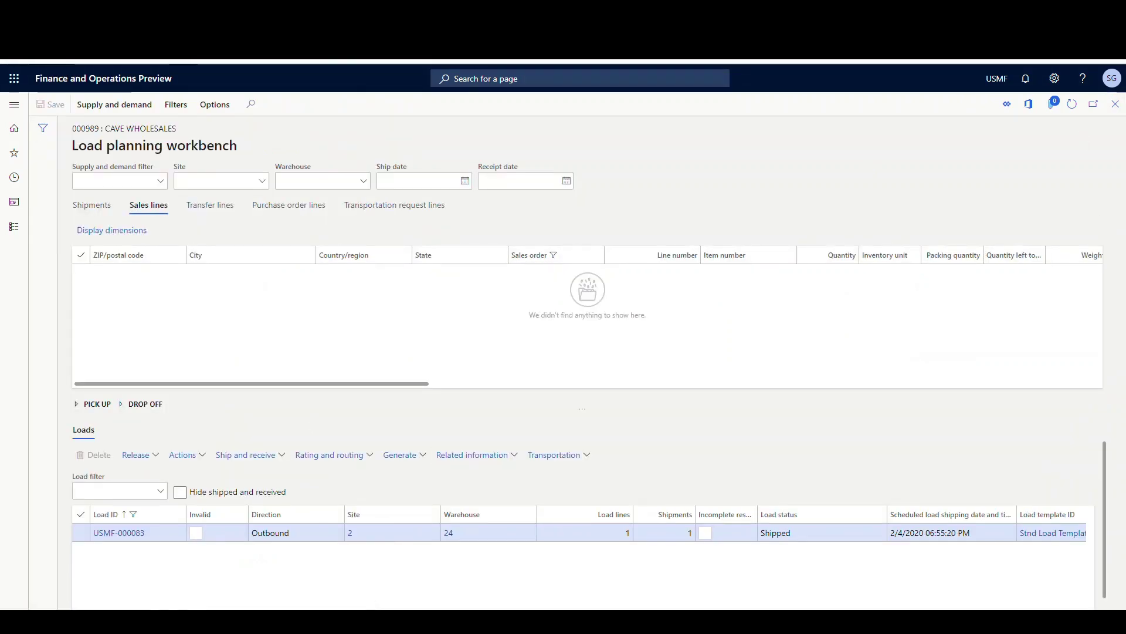
- Reopen the shipped load's freight bill details and open the lines of its vendor invoice journal
left_click(421, 455)
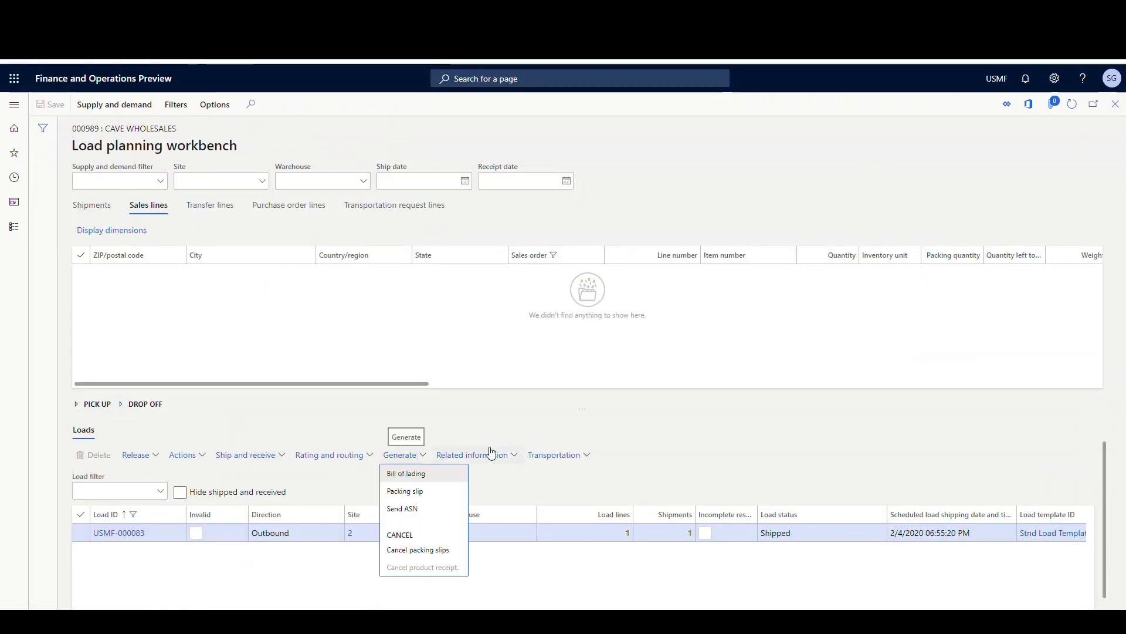
left_click(520, 456)
left_click(478, 420)
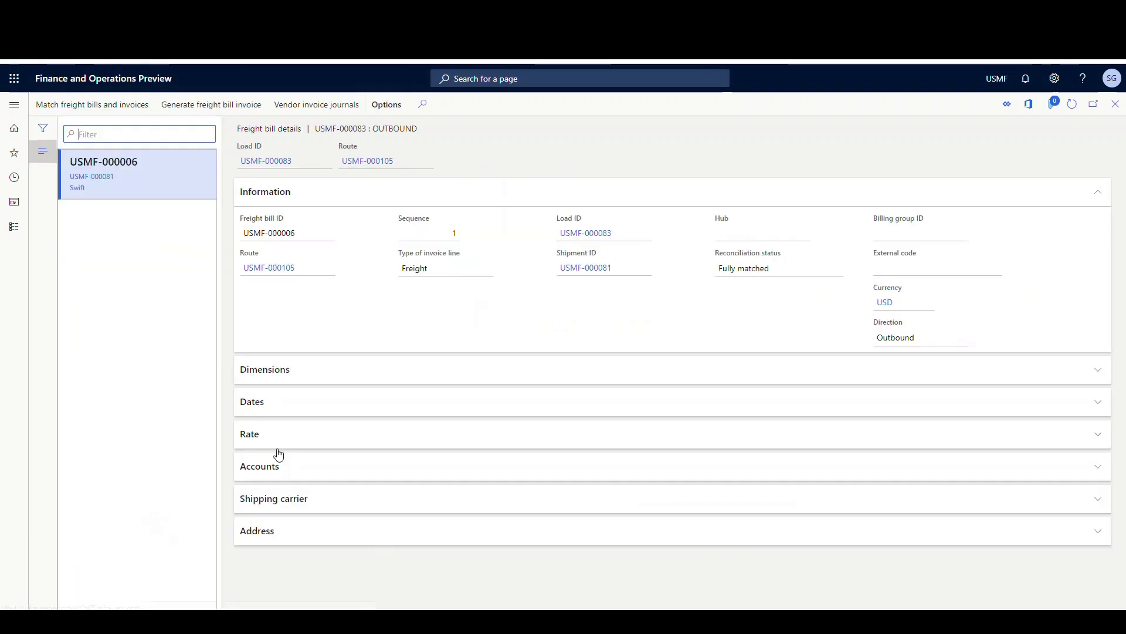
left_click(291, 110)
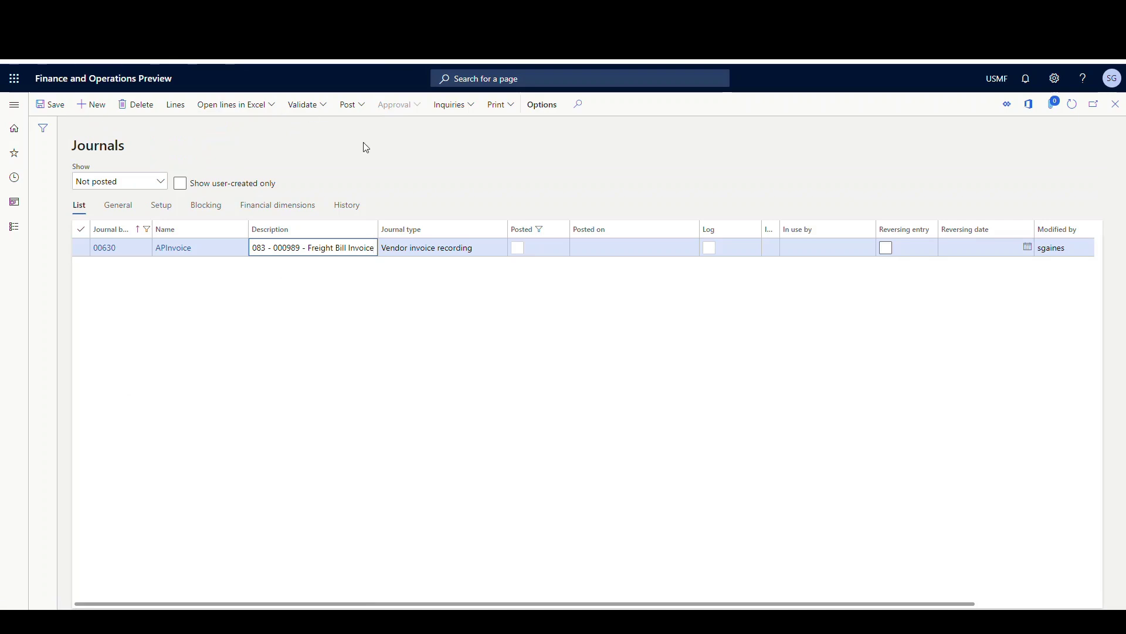
left_click(181, 107)
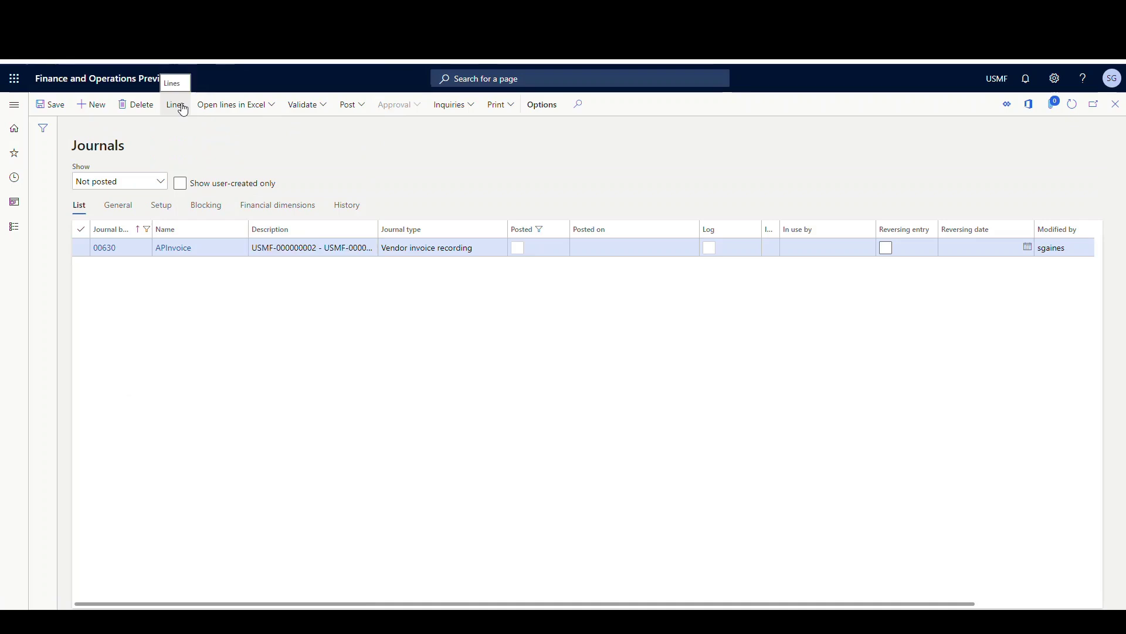